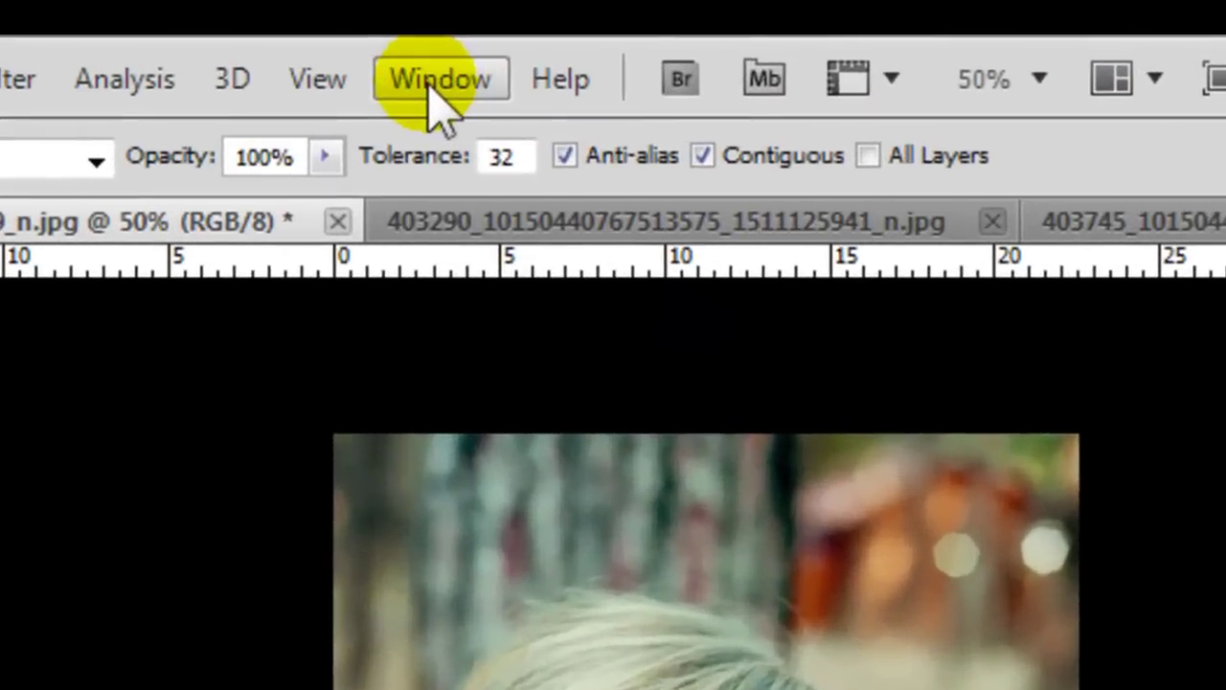
- Dock the Actions panel beside the Navigator and expand it to show its six action sets
left_click(417, 30)
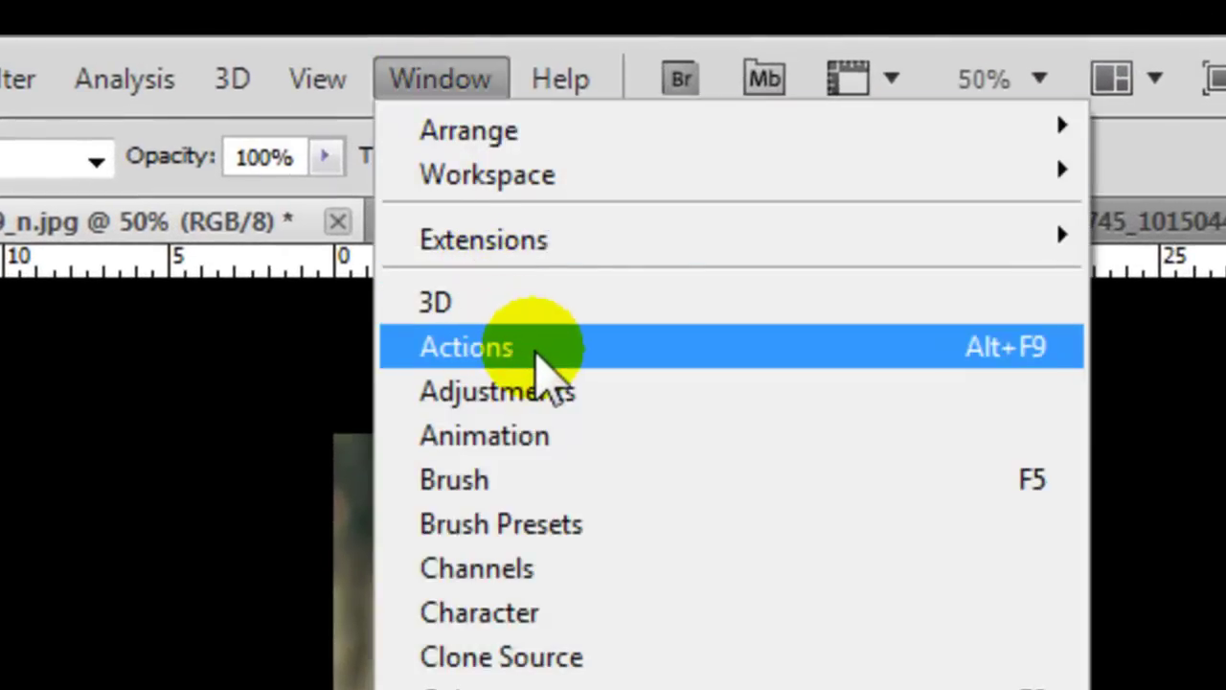
left_click(537, 349)
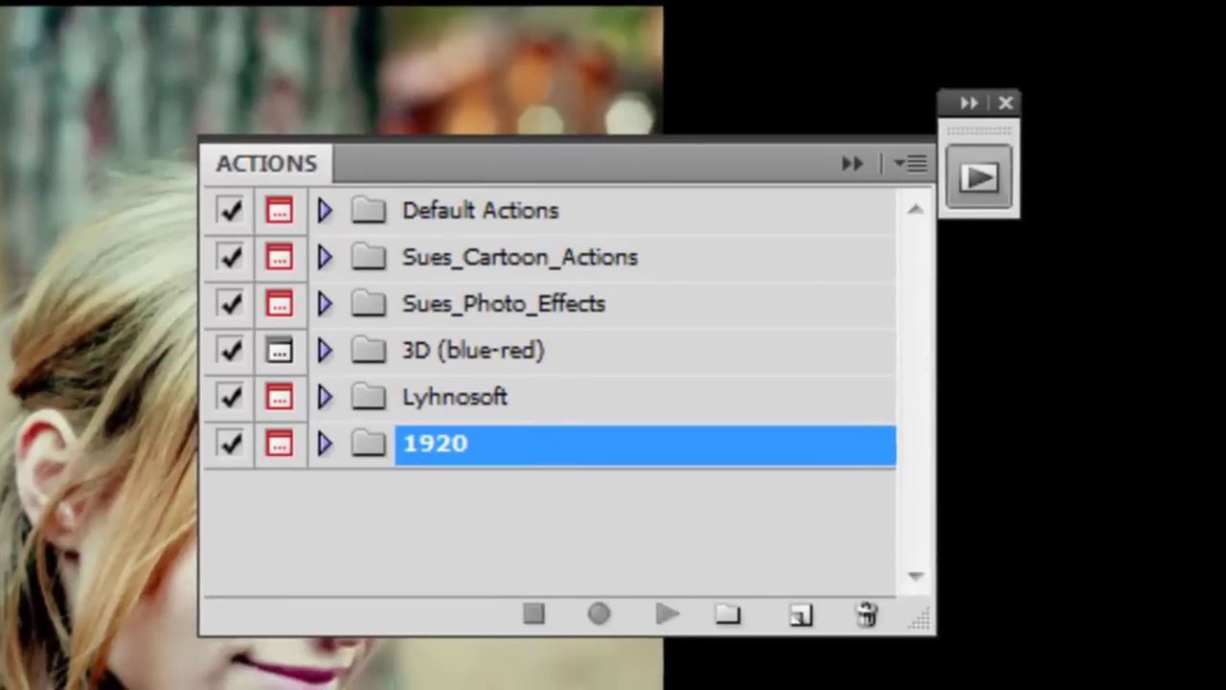
left_click(976, 170)
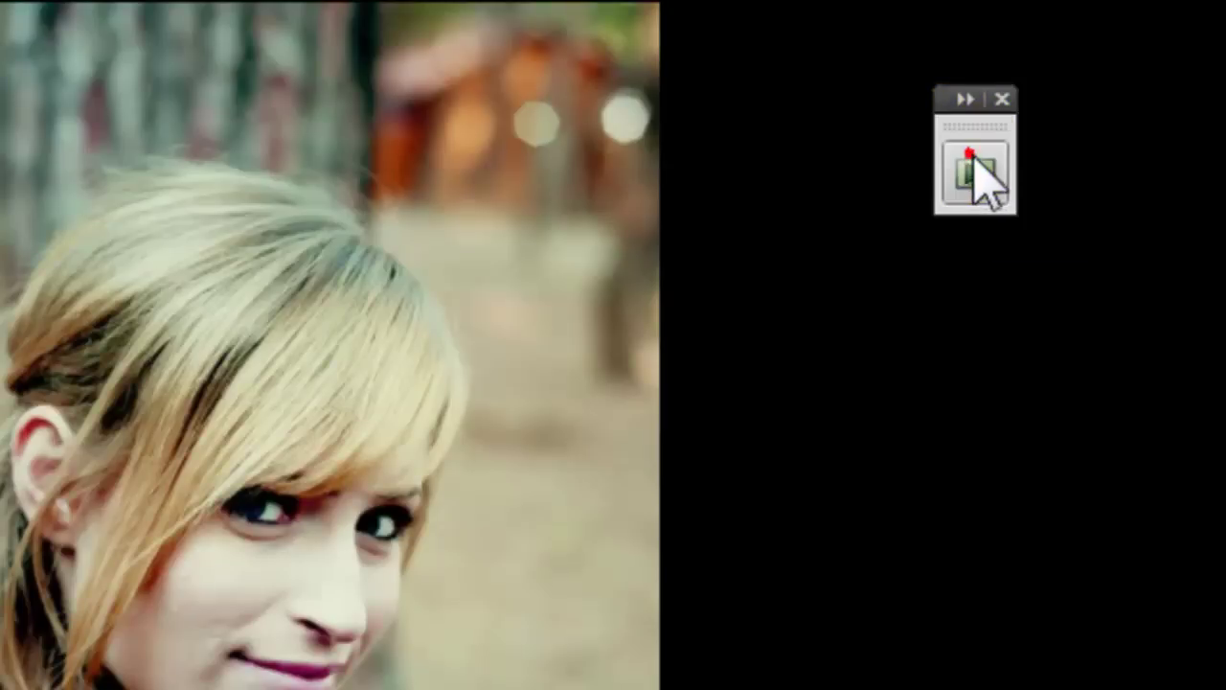
mouse_move(980, 182)
left_mouse_down()
mouse_move(682, 184)
mouse_move(665, 134)
left_mouse_up()
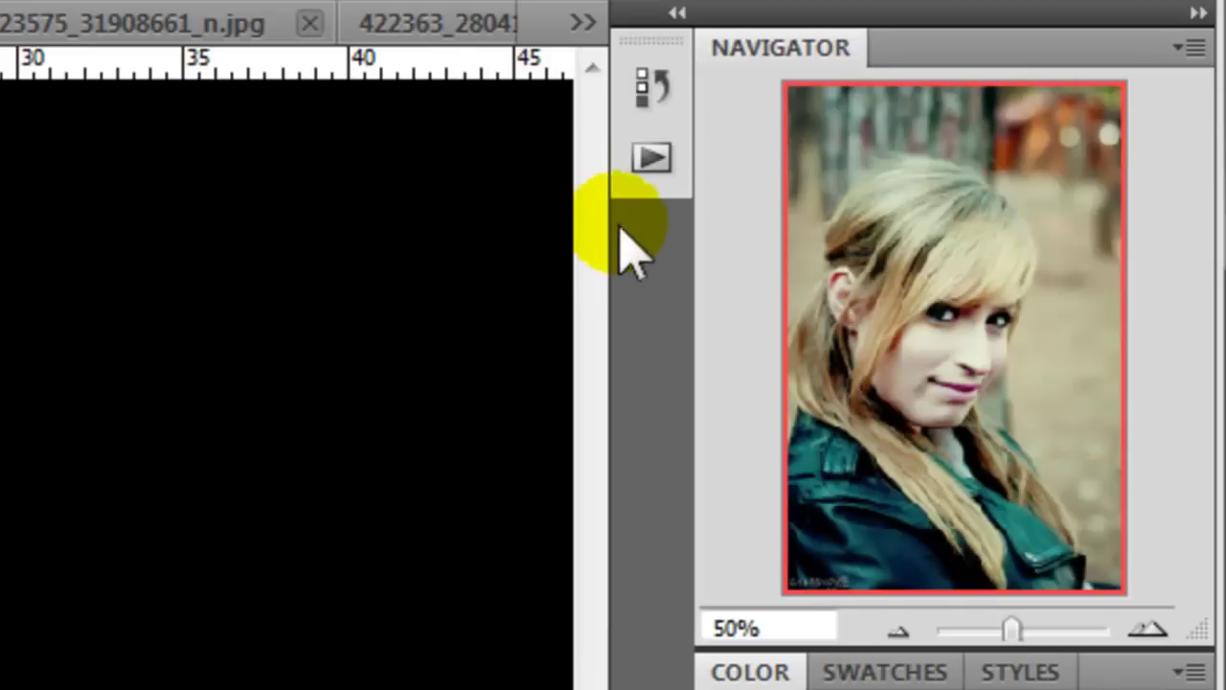
left_click(654, 161)
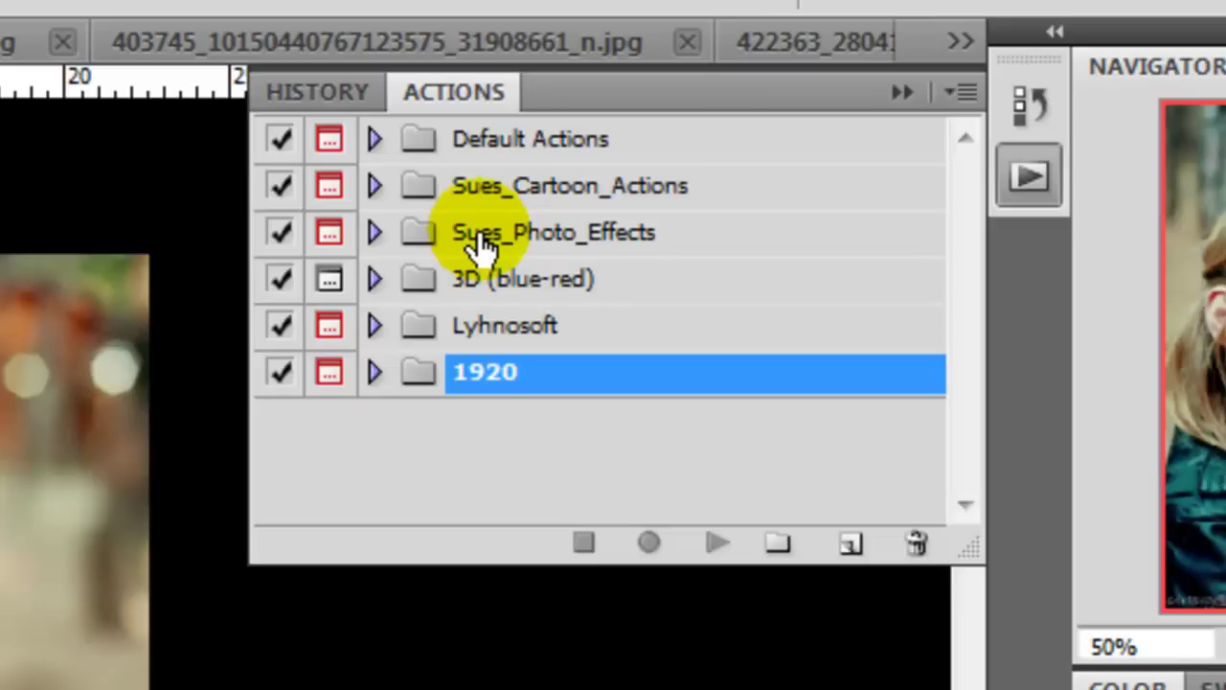
- Expand Sues_Cartoon_Actions, then Cartoon Effect 1, to list its recorded steps
left_click(373, 186)
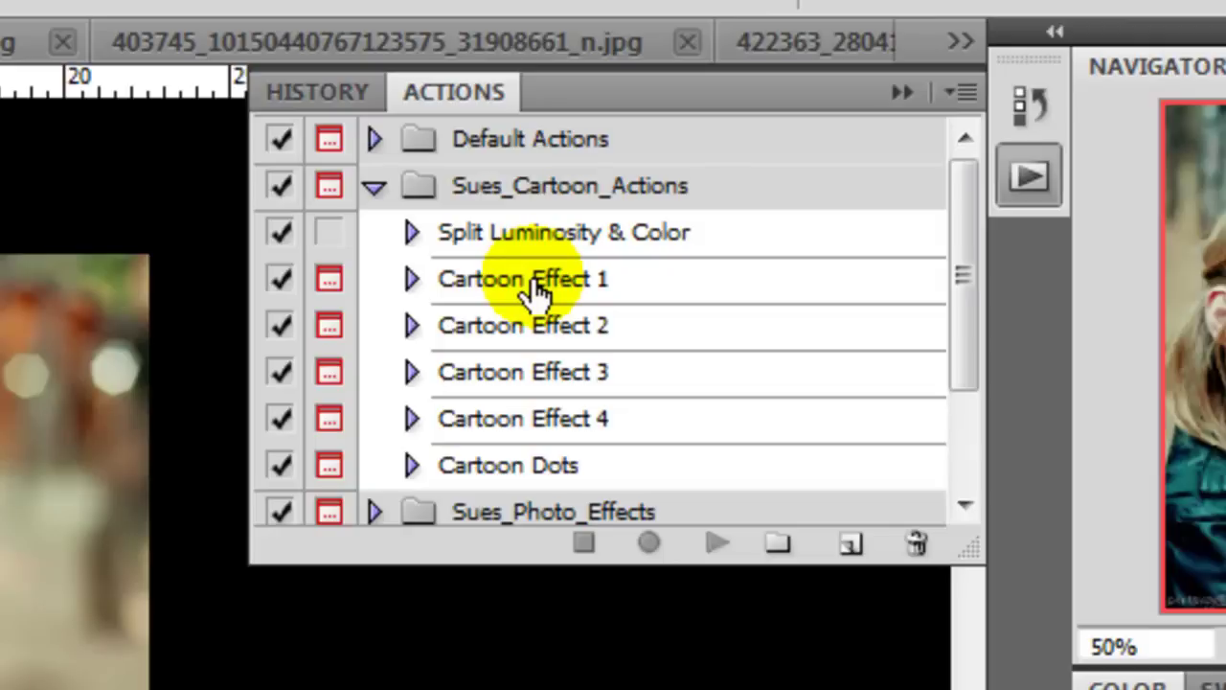
left_click(410, 278)
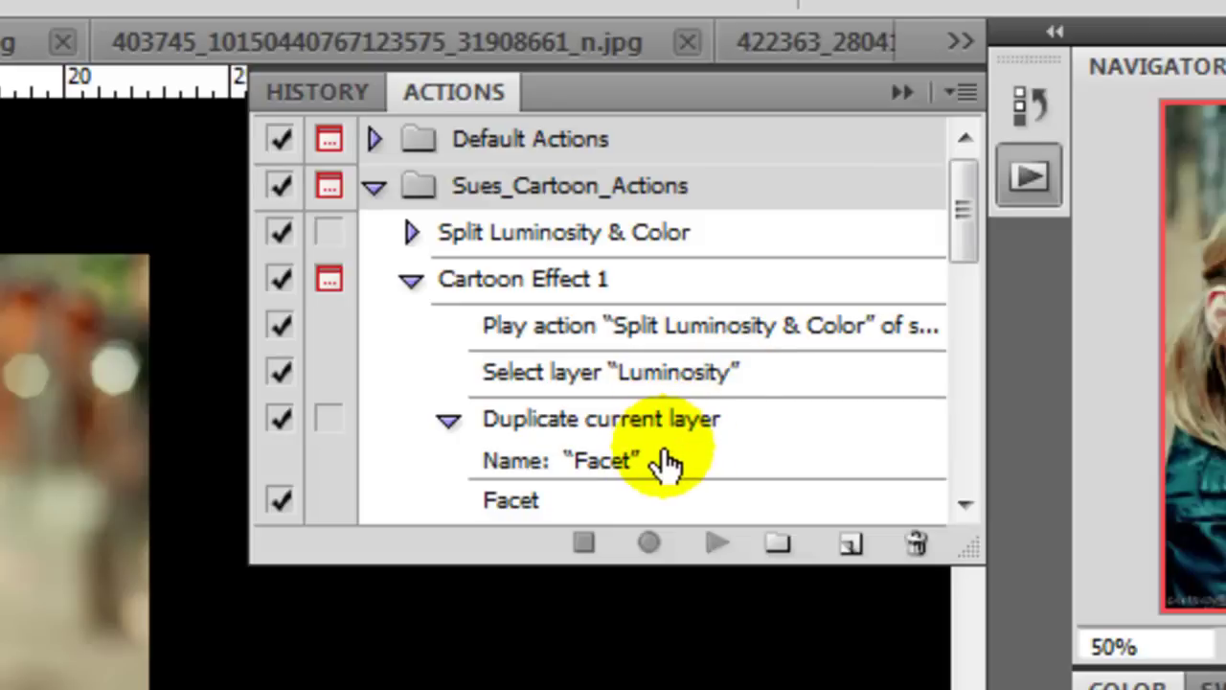
scroll(665, 465, "down", 1)
scroll(665, 465, "down", 1)
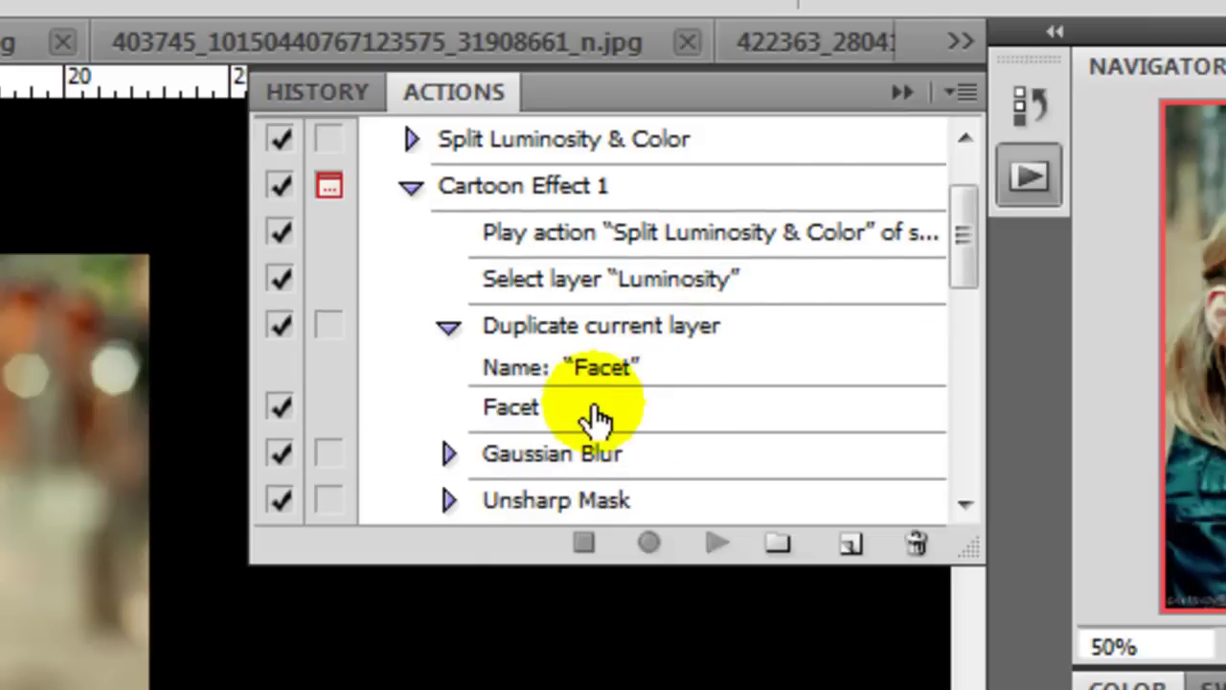
scroll(586, 422, "down", 1)
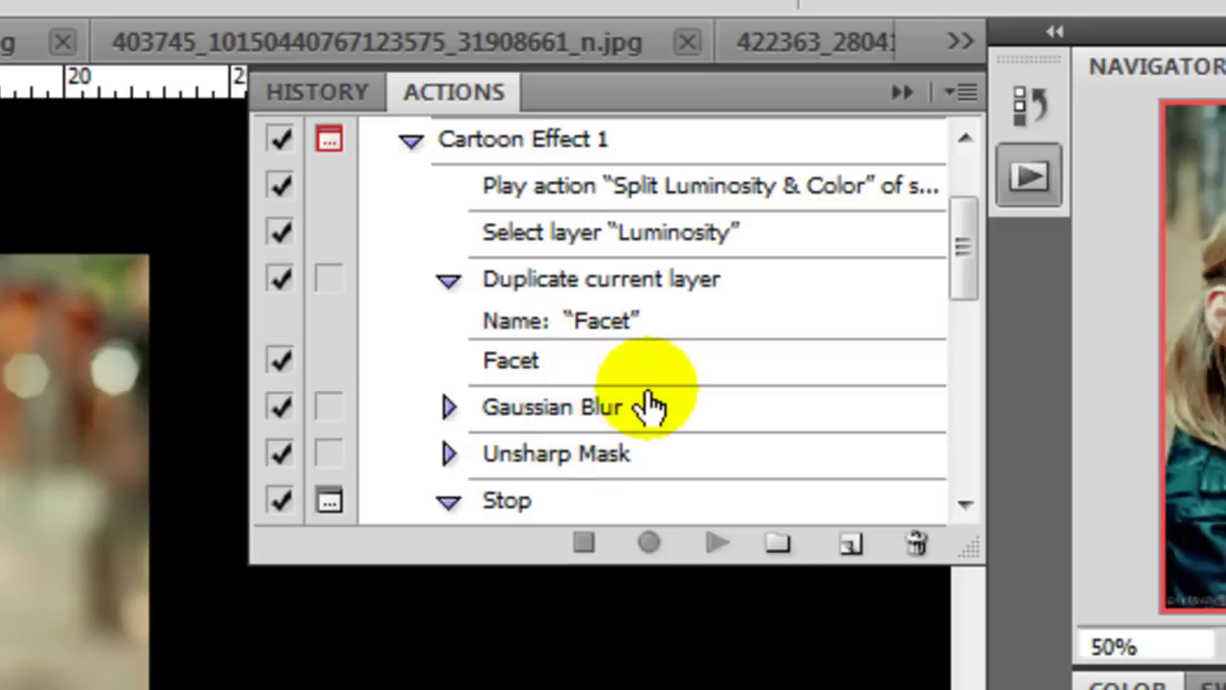
scroll(652, 406, "down", 1)
scroll(684, 424, "down", 2)
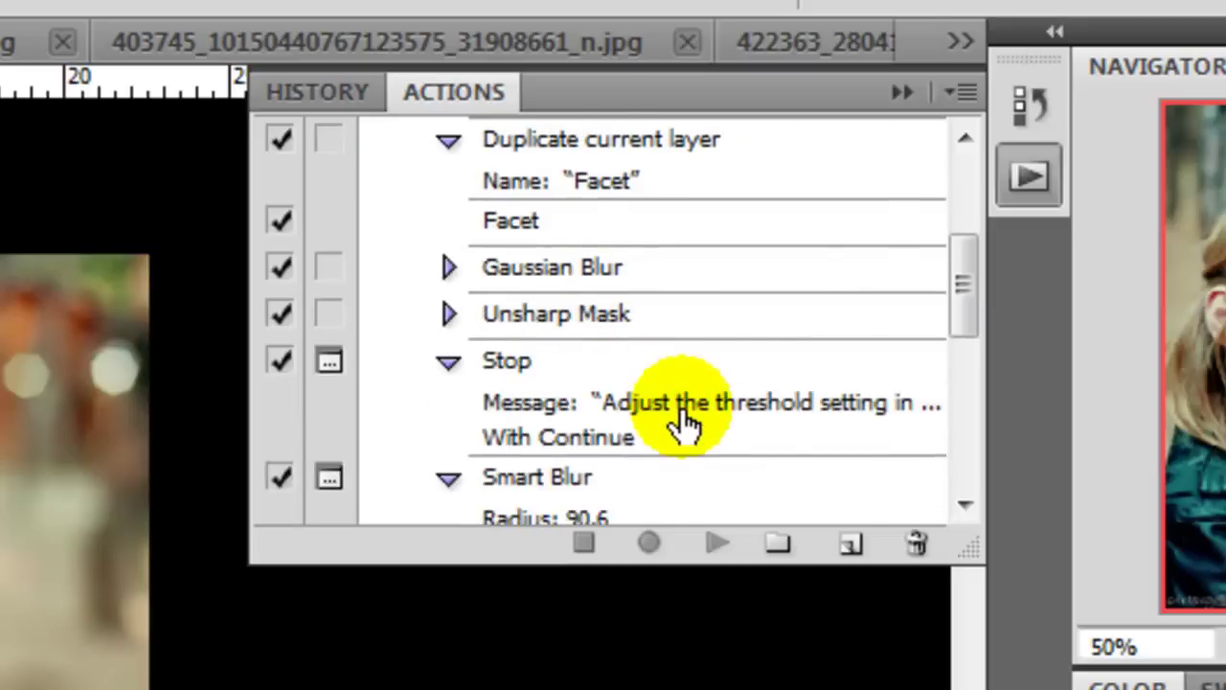
scroll(684, 425, "down", 1)
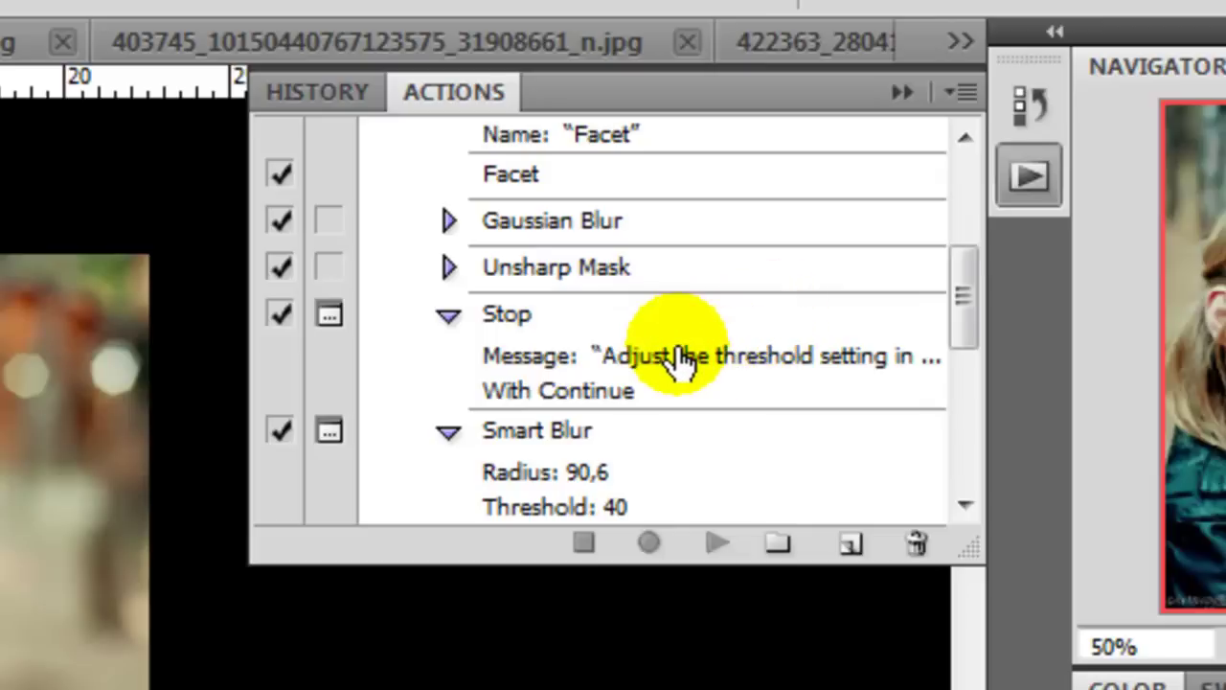
scroll(675, 353, "down", 2)
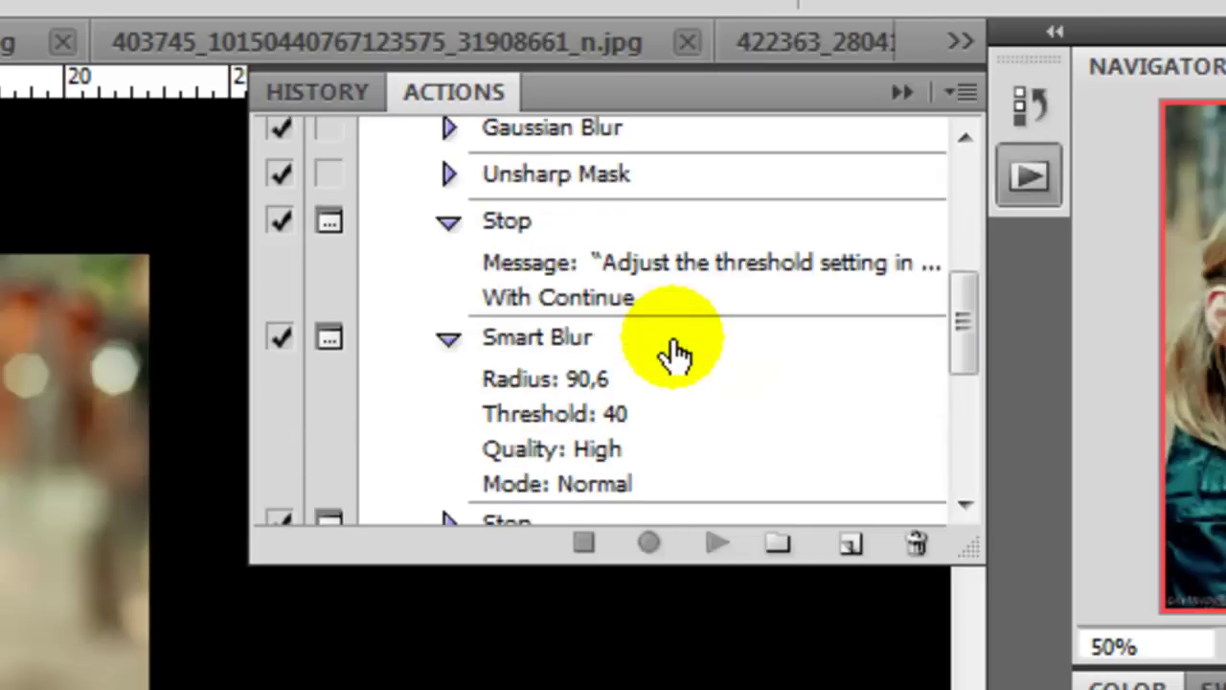
scroll(673, 354, "down", 1)
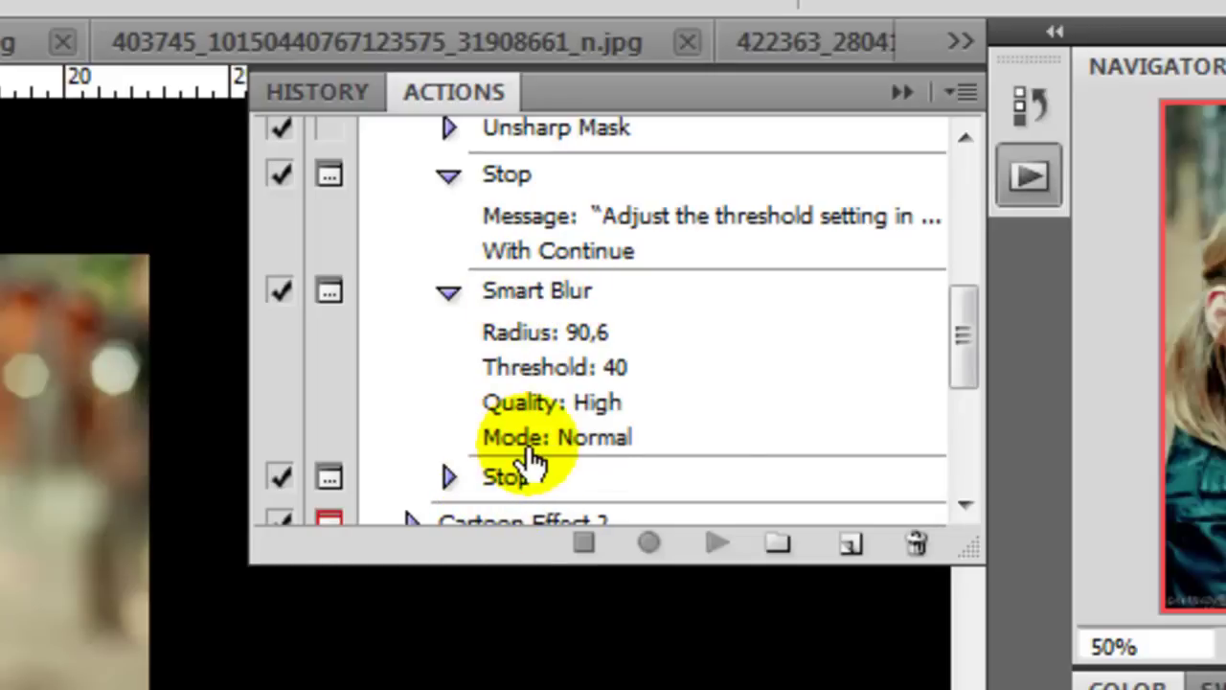
scroll(532, 460, "up", 5)
scroll(529, 451, "up", 2)
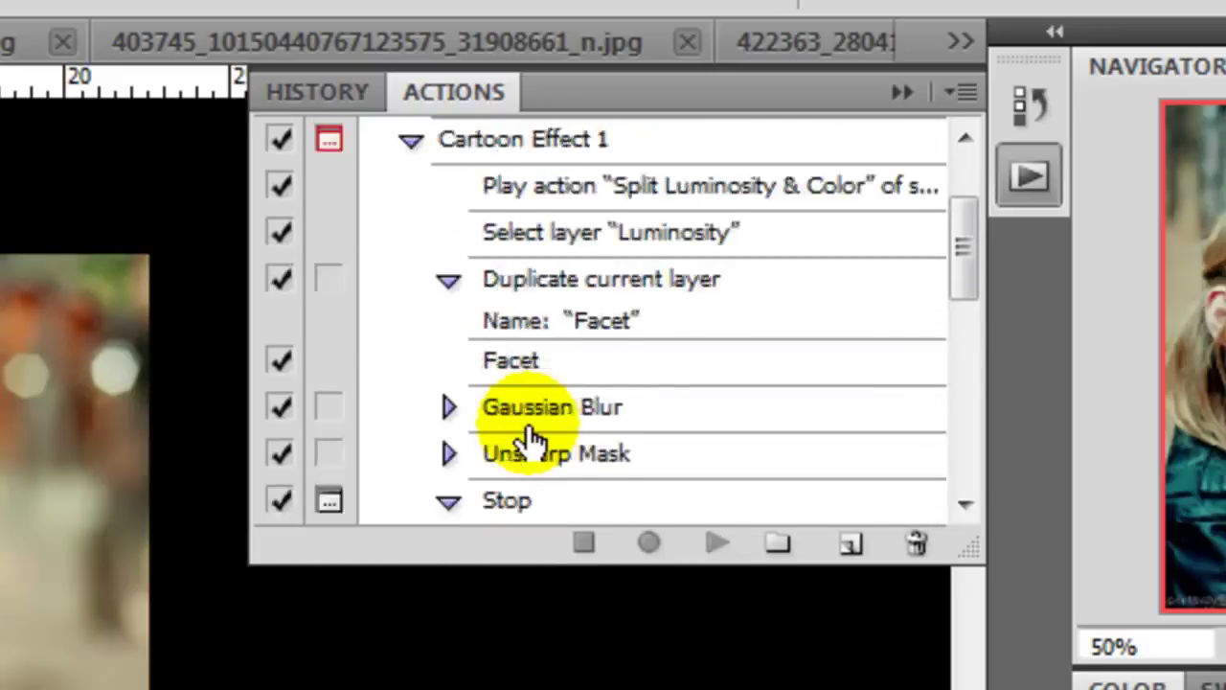
scroll(528, 441, "up", 3)
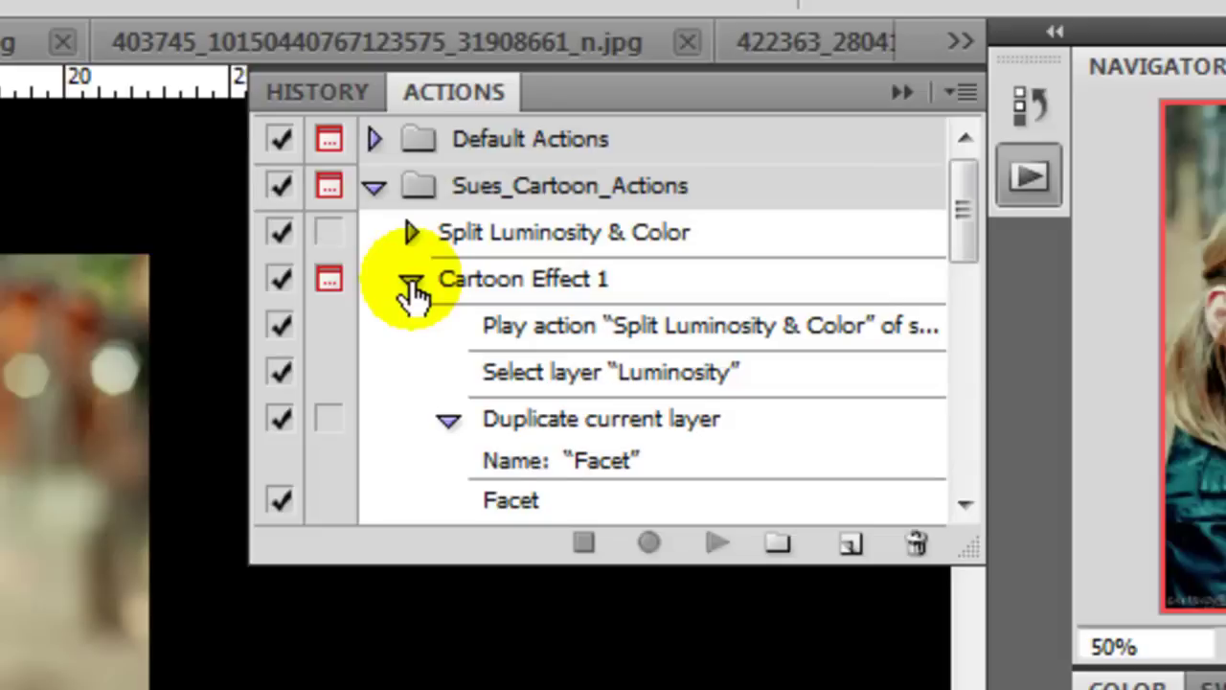
- Collapse Cartoon Effect 1's steps and select the Cartoon Effect 1 action
left_click(412, 286)
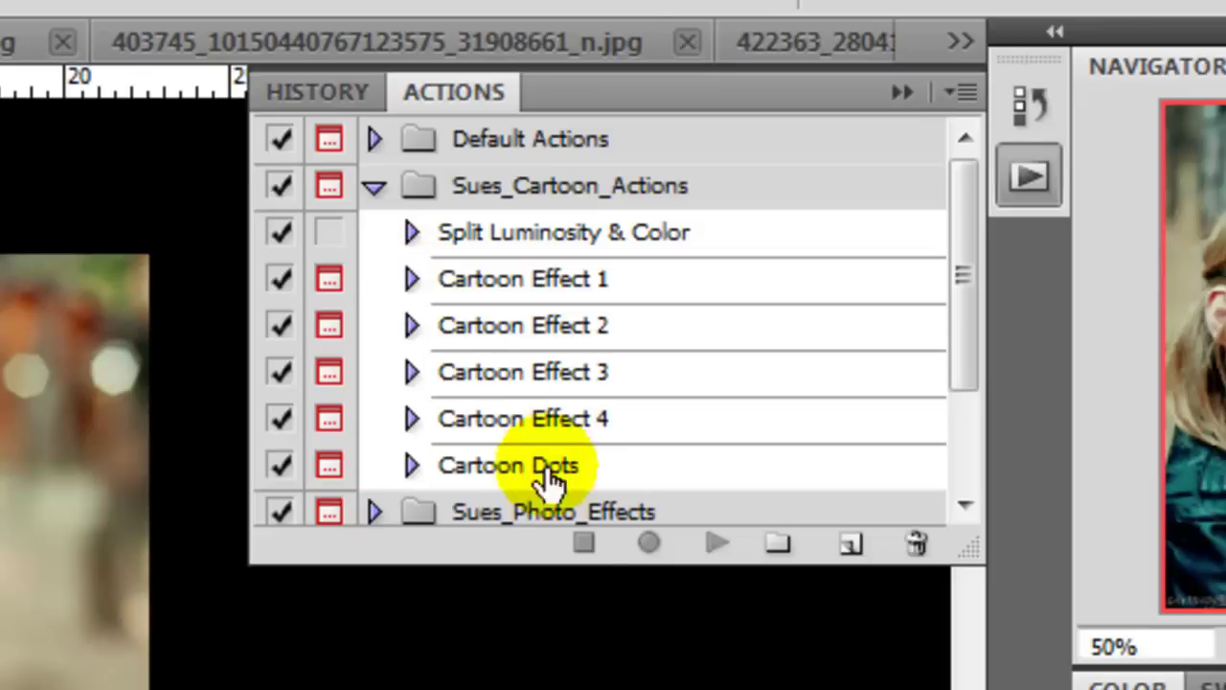
left_click(547, 276)
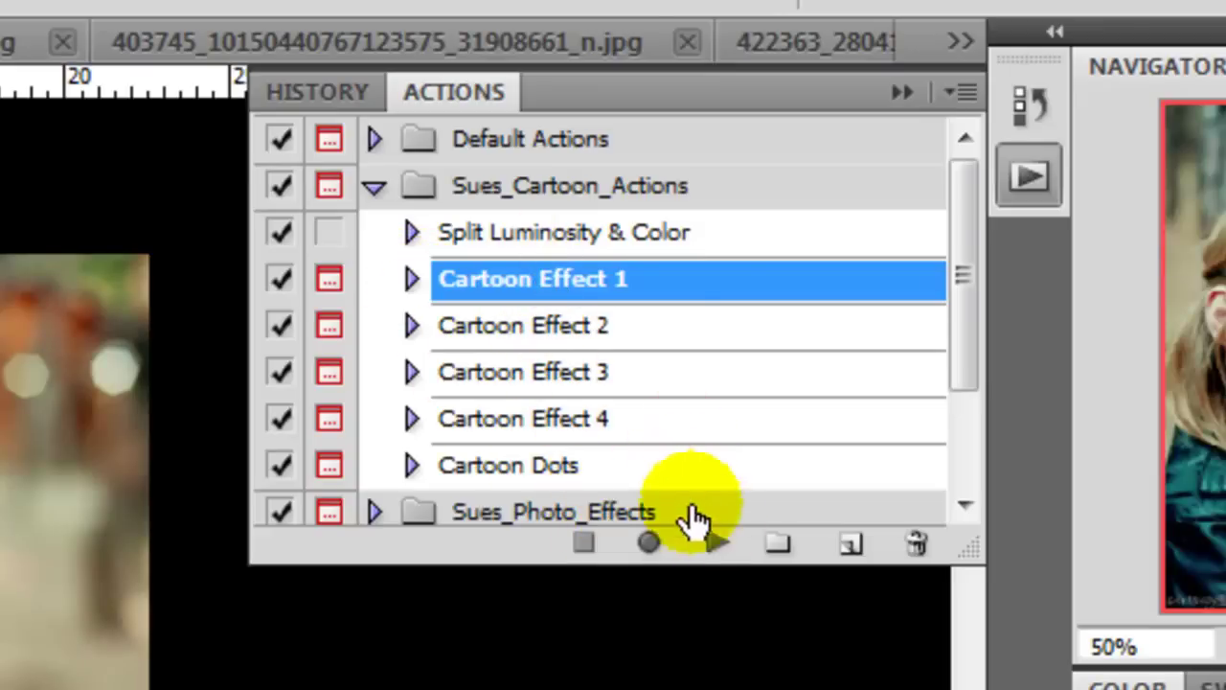
left_click(716, 541)
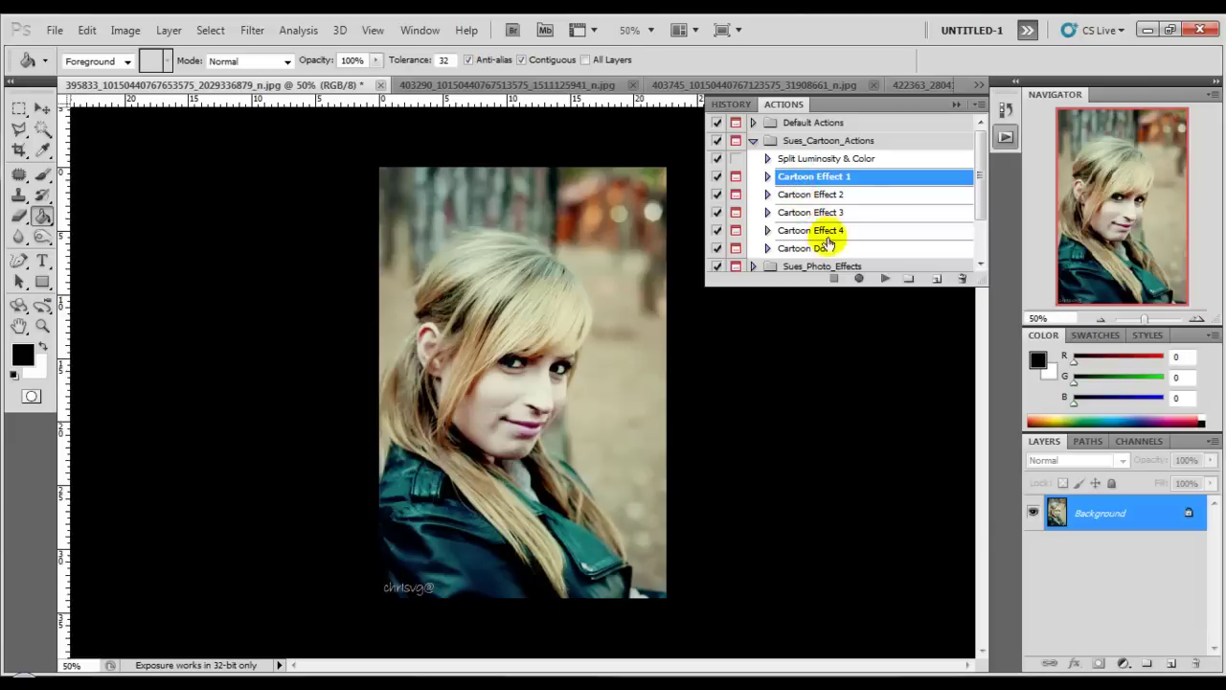
- Play Cartoon Effect 1 on the portrait and continue past its opening message
left_click(884, 279)
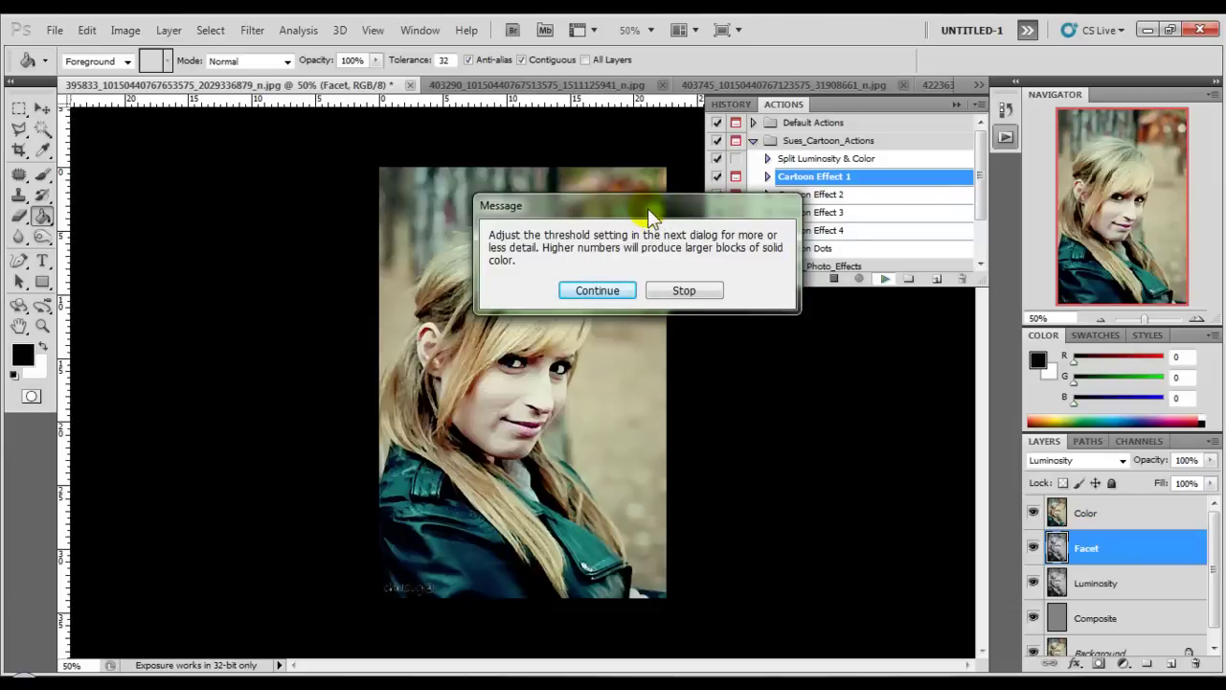
left_click_drag(648, 208, 670, 322)
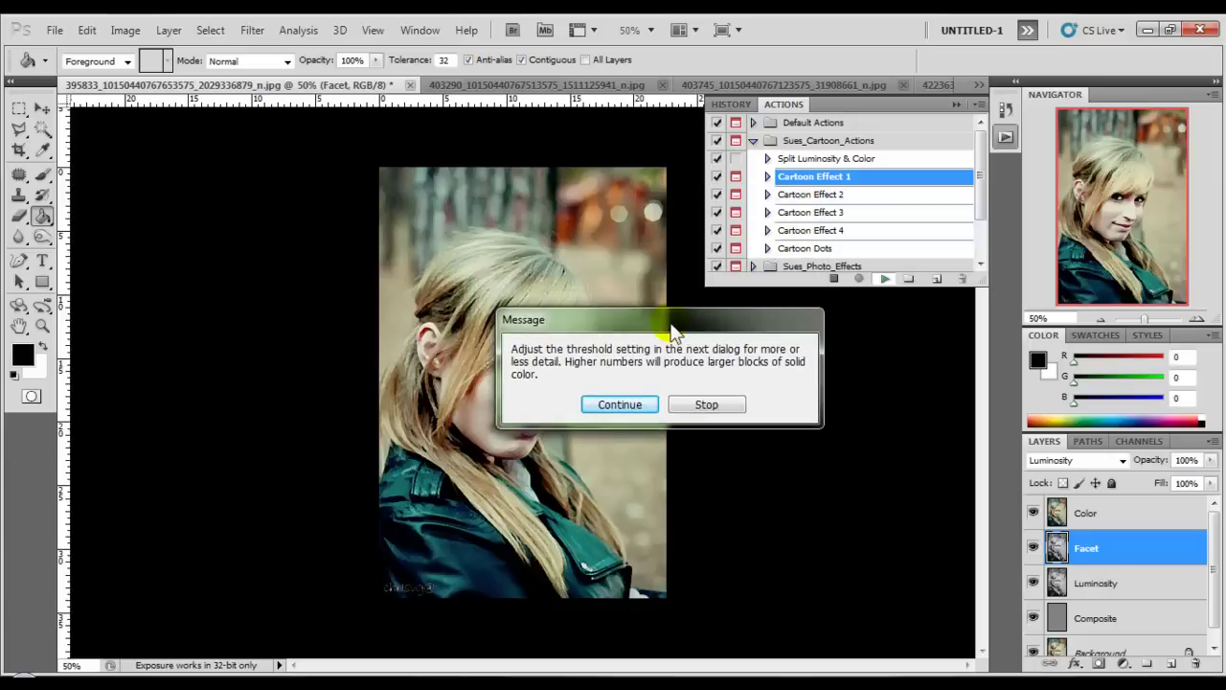
left_click(623, 406)
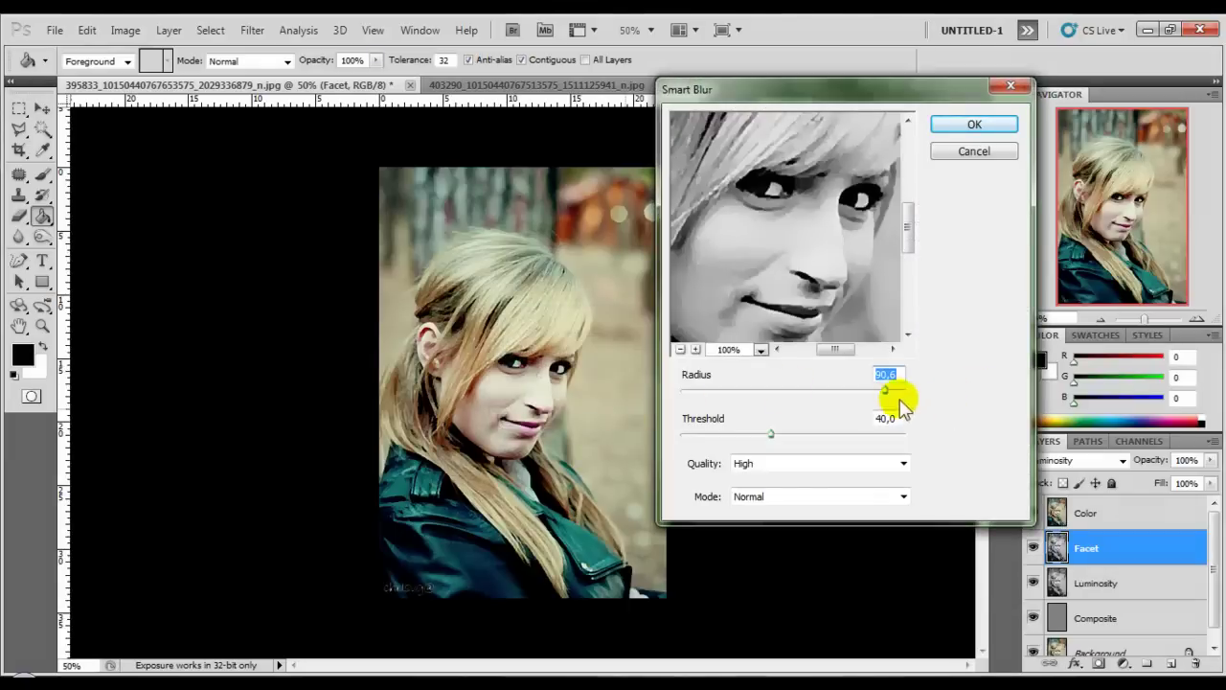
- Apply Smart Blur with radius 100 and threshold 100
mouse_move(883, 391)
left_mouse_down()
mouse_move(739, 392)
mouse_move(867, 391)
left_mouse_up()
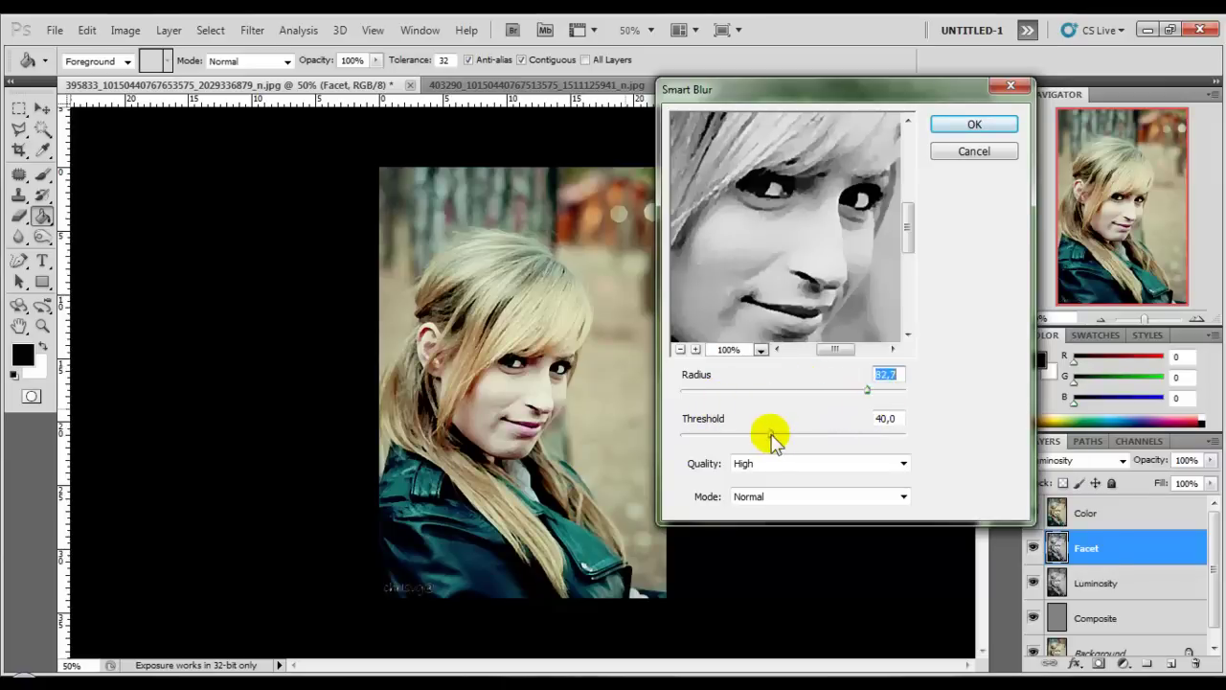
left_click_drag(772, 436, 865, 429)
left_click_drag(748, 438, 971, 431)
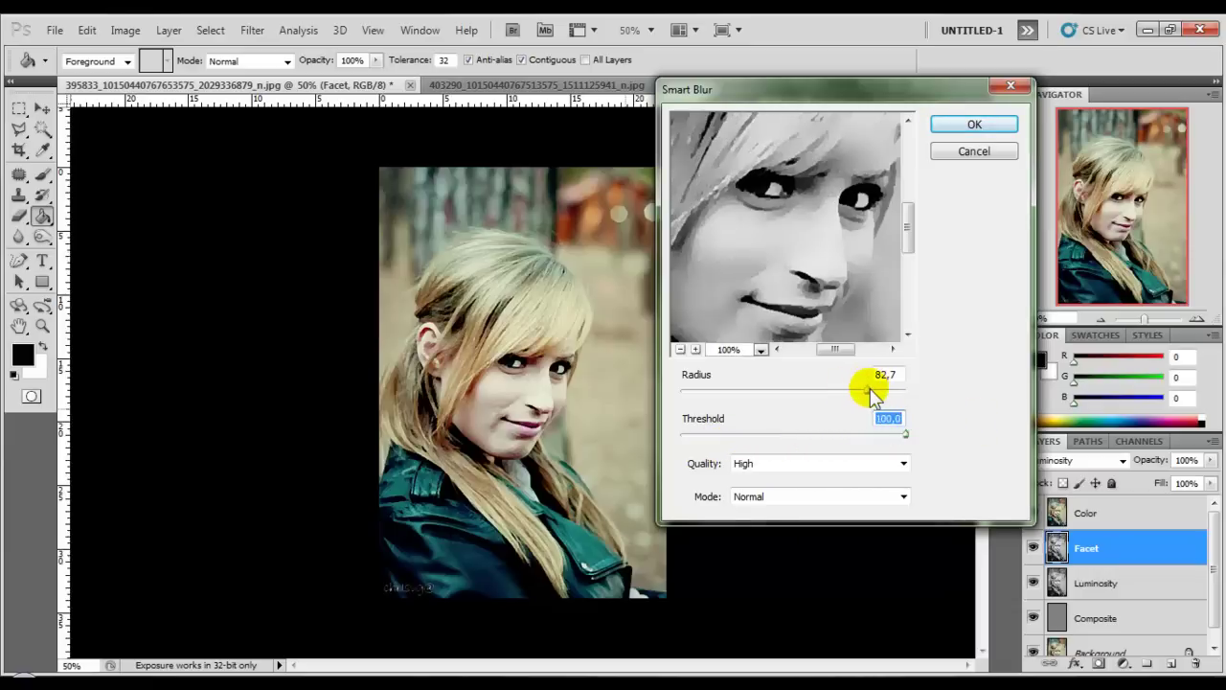
left_click_drag(870, 391, 910, 393)
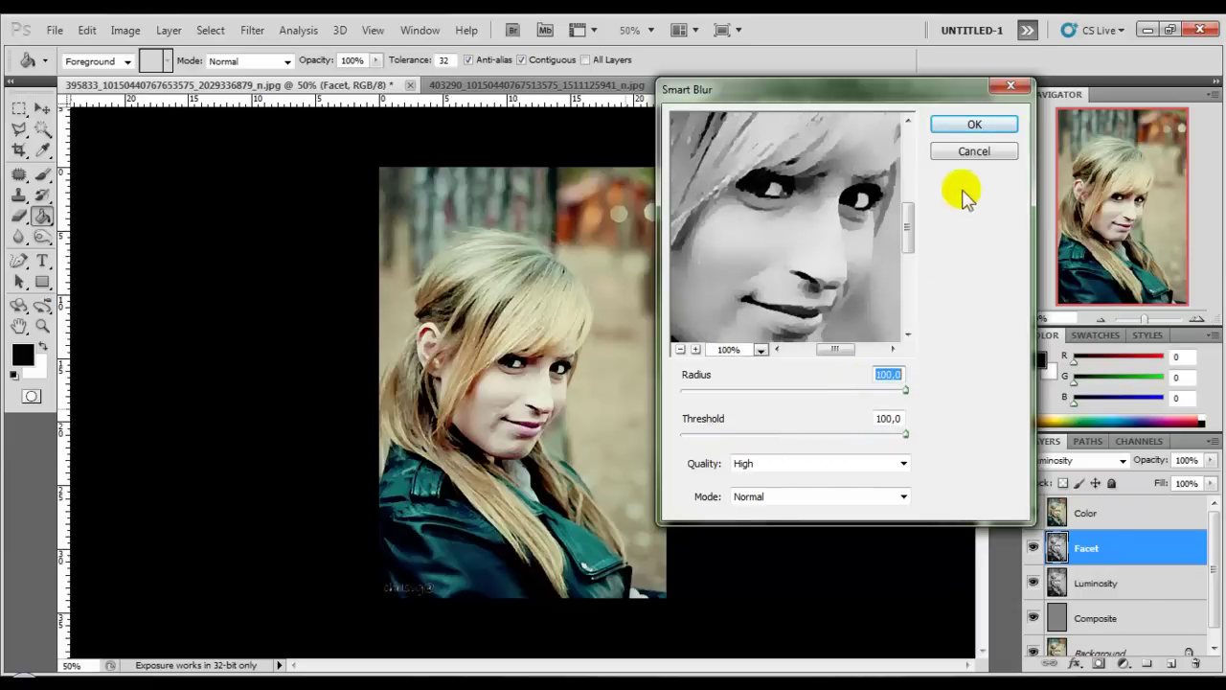
left_click(990, 125)
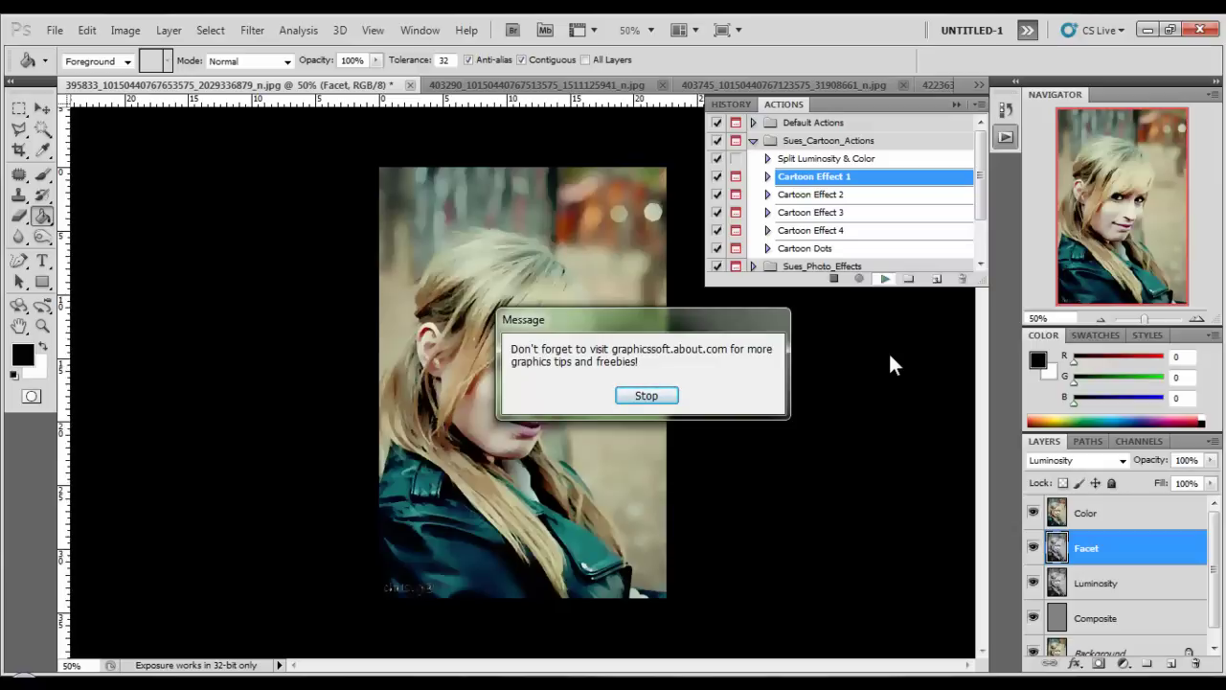
- Dismiss the closing message, restore the Smart Blur history state, then switch to the second portrait
left_click(647, 394)
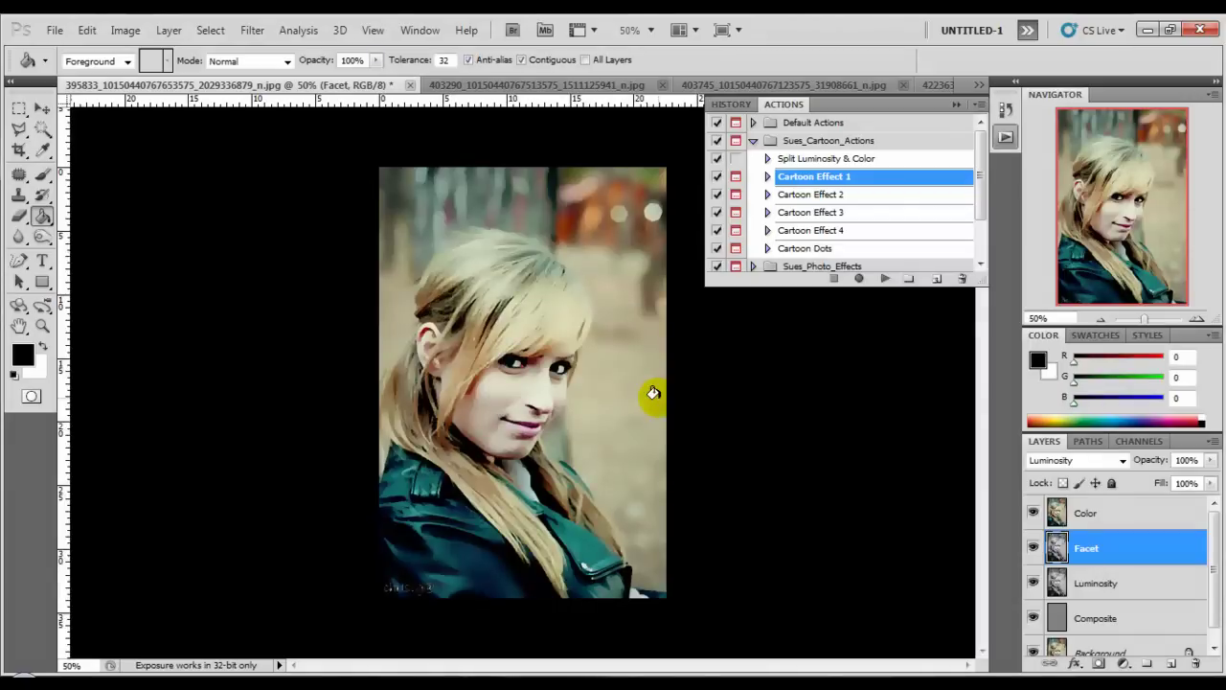
left_click(1006, 115)
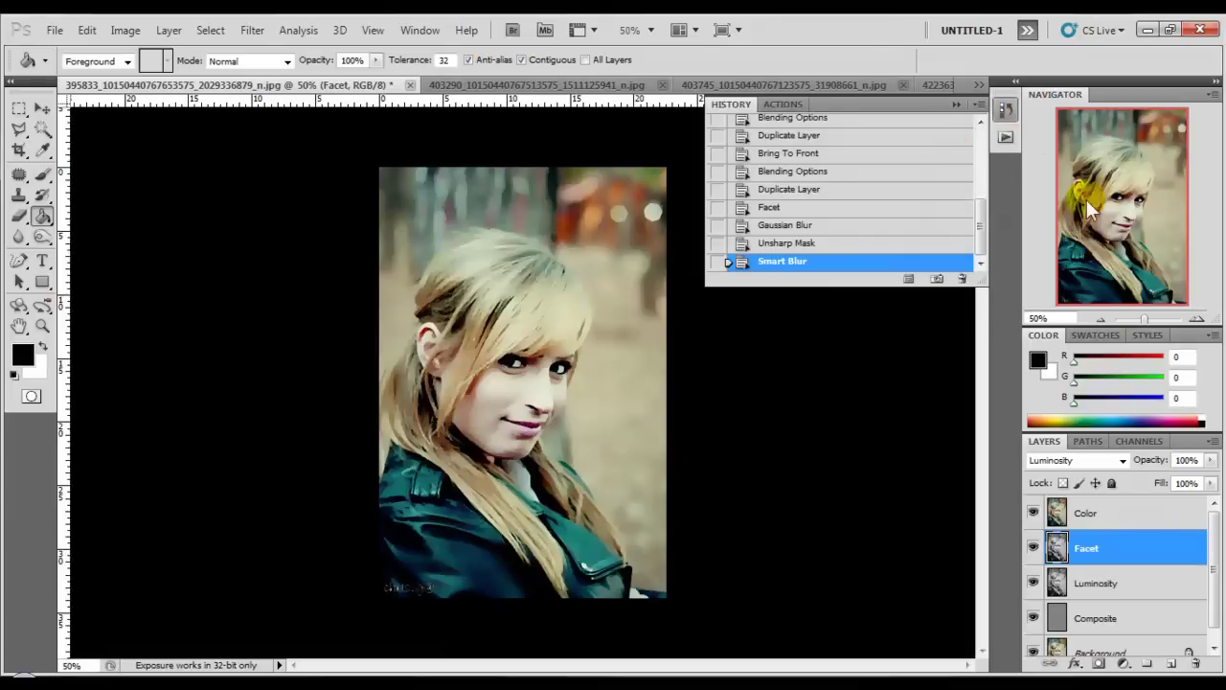
left_click_drag(979, 206, 987, 117)
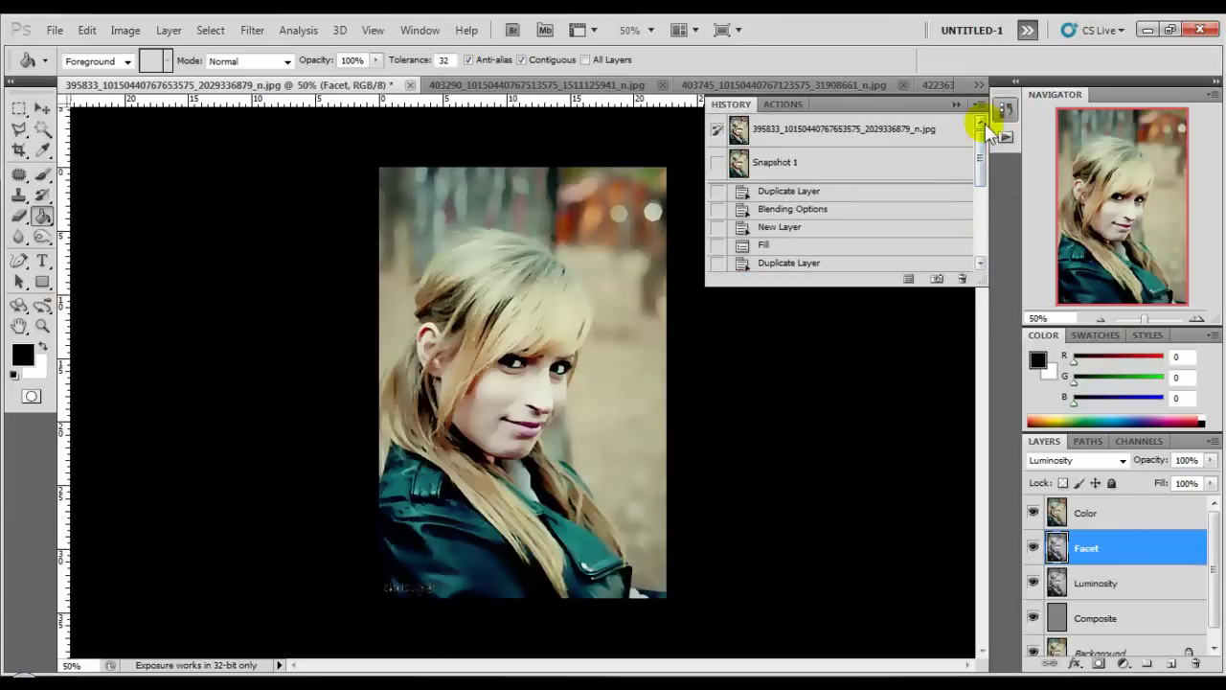
left_click(862, 131)
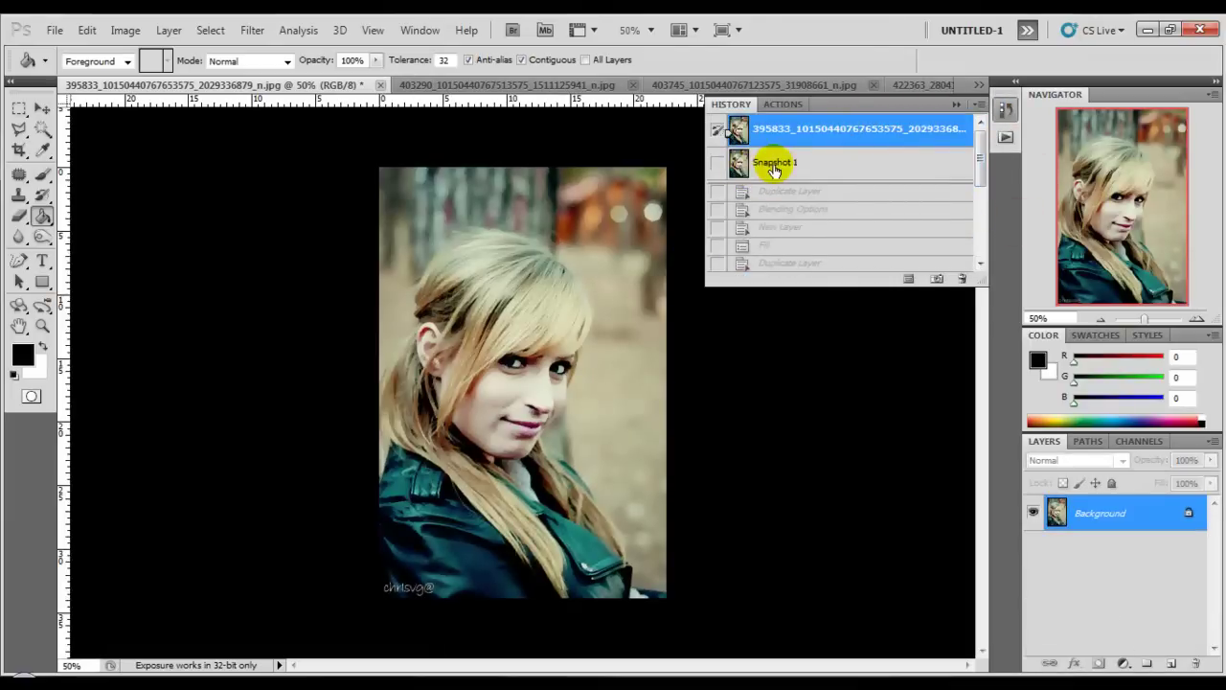
left_click_drag(985, 160, 986, 245)
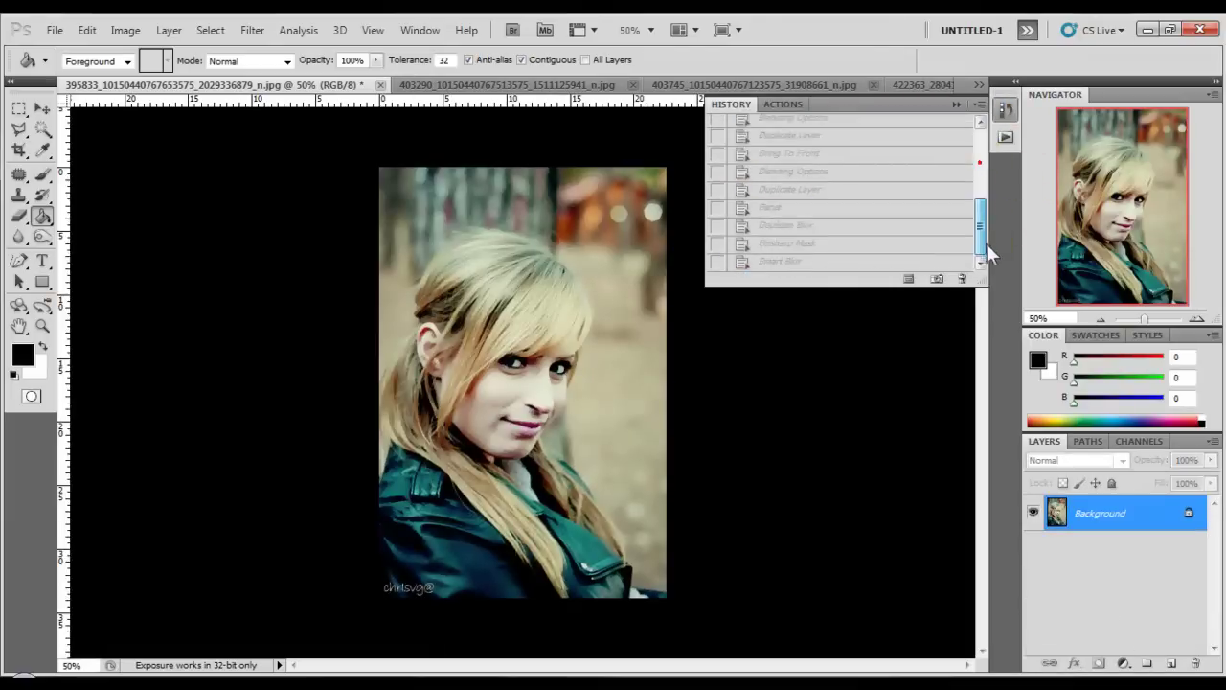
left_click(824, 267)
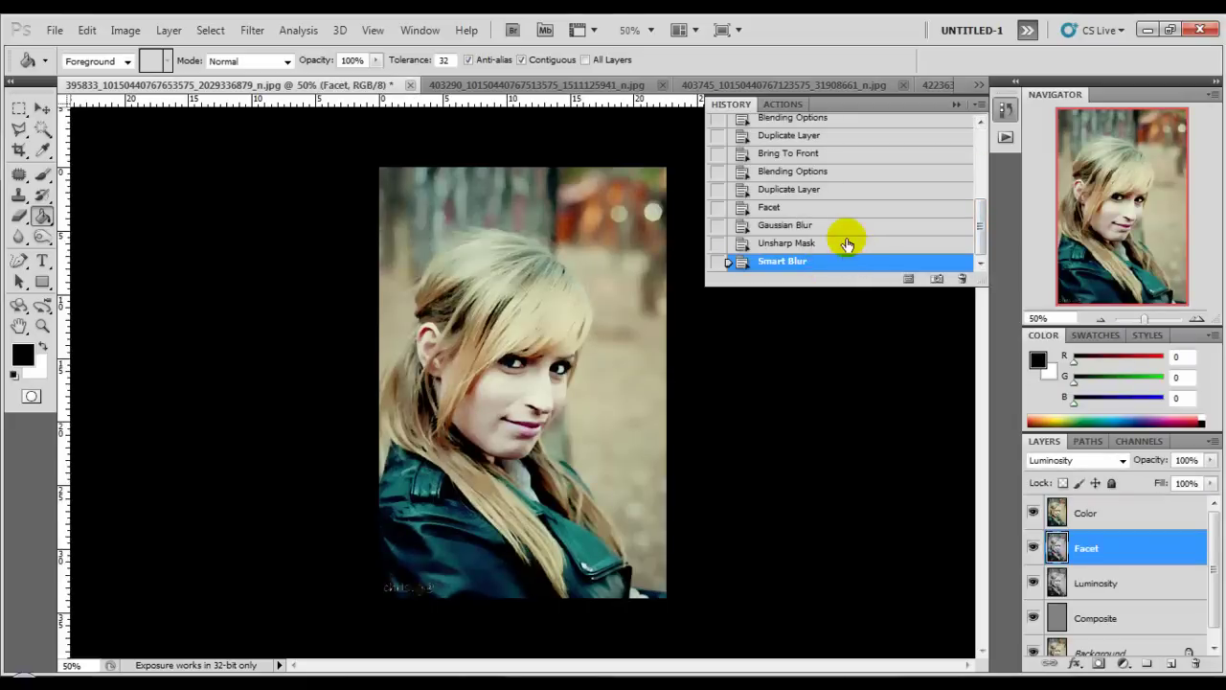
left_click(567, 86)
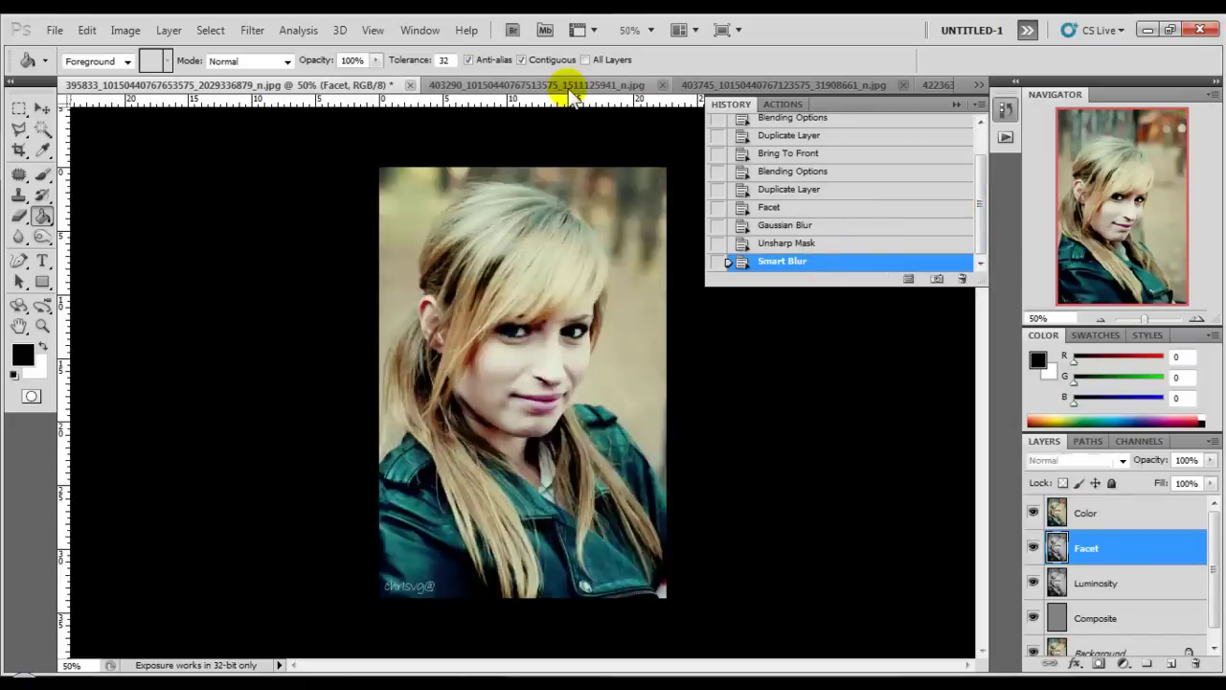
- Play Cartoon Effect 2 on the second portrait, then switch to the 403745 portrait
left_click(1005, 137)
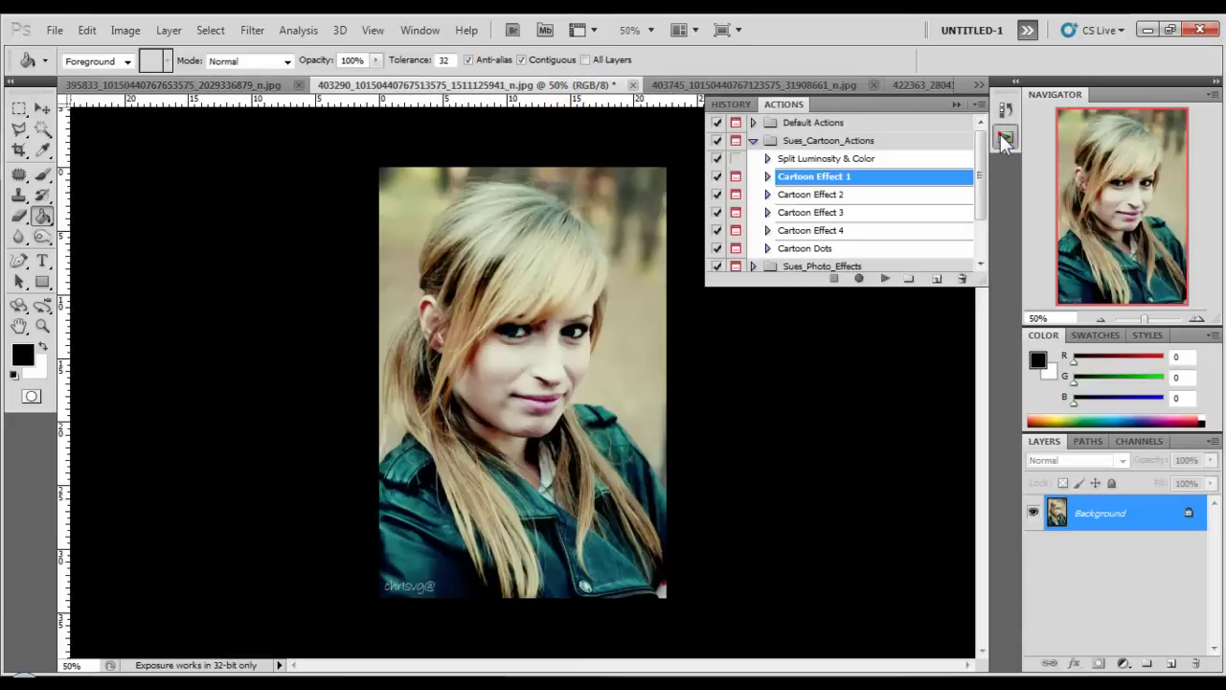
left_click(835, 196)
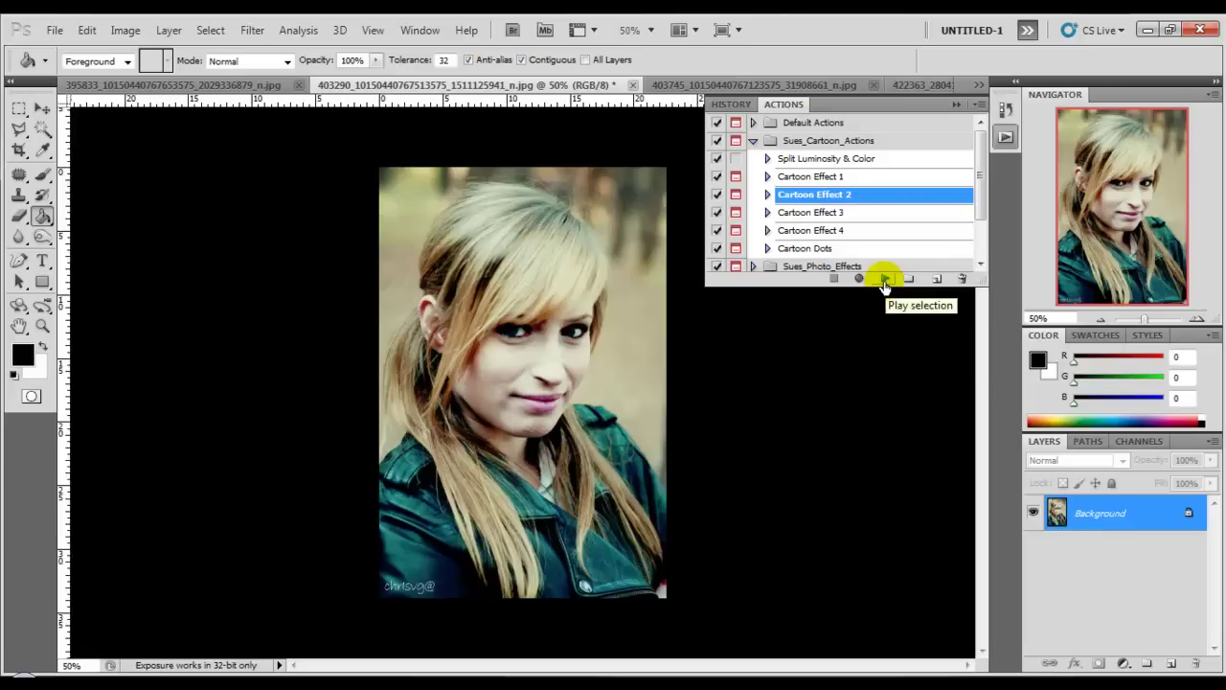
left_click(885, 279)
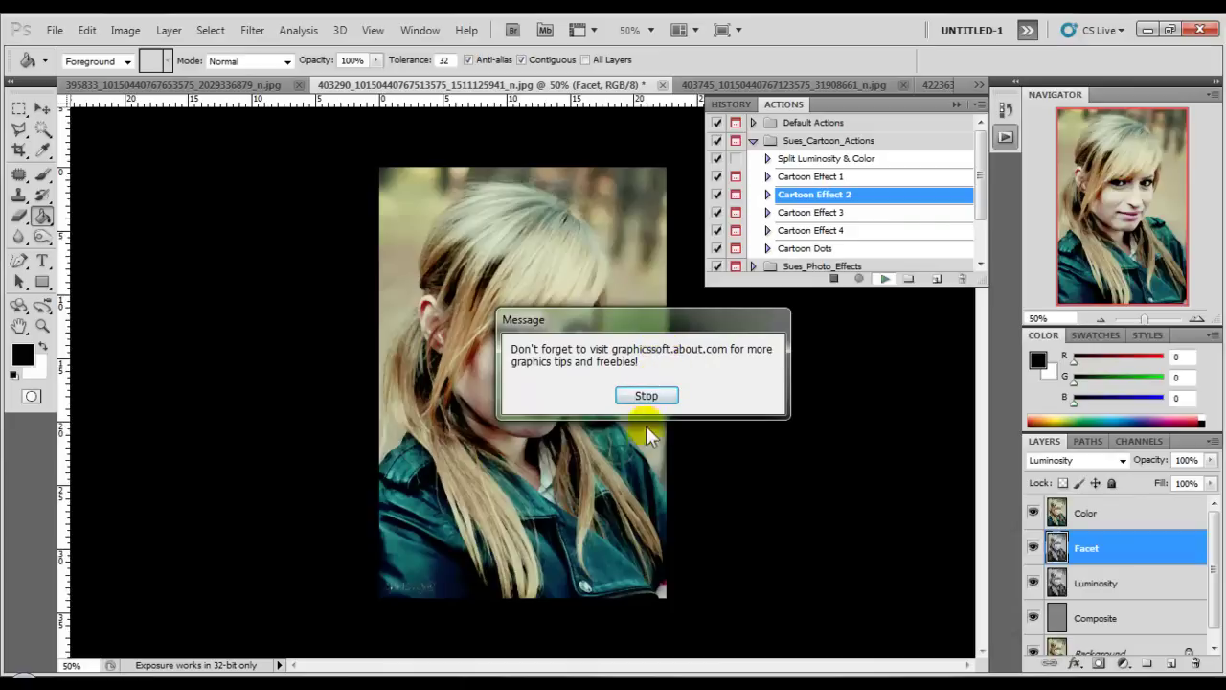
left_click(646, 396)
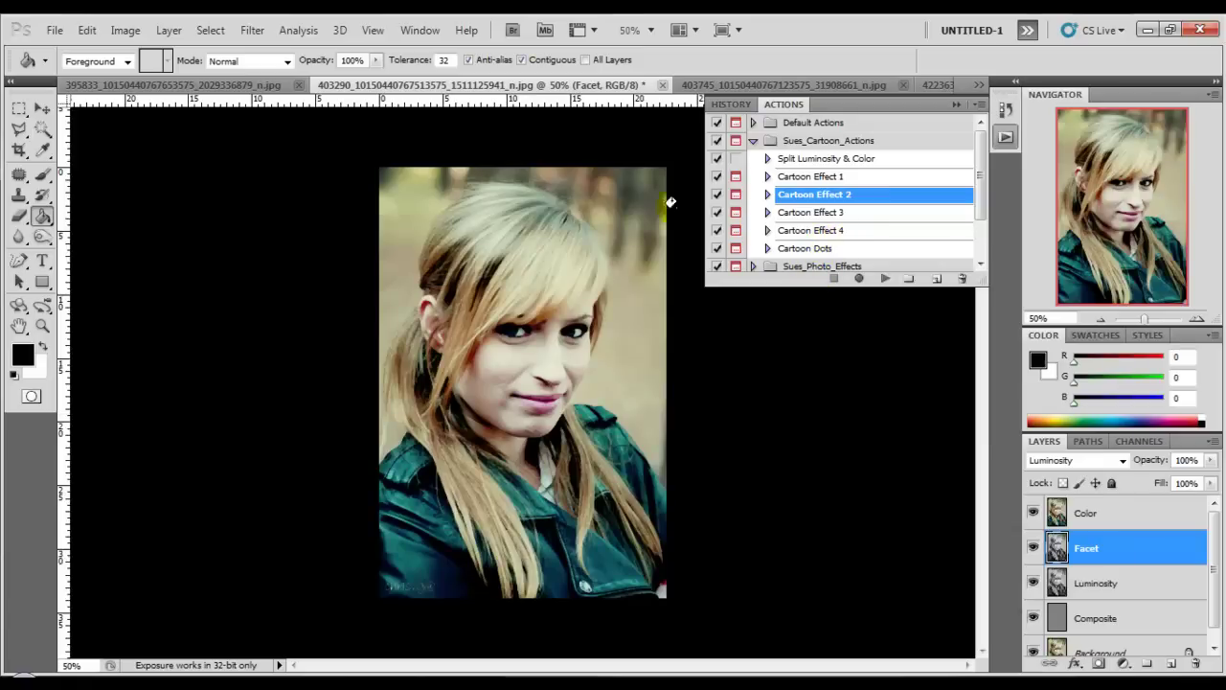
left_click(710, 86)
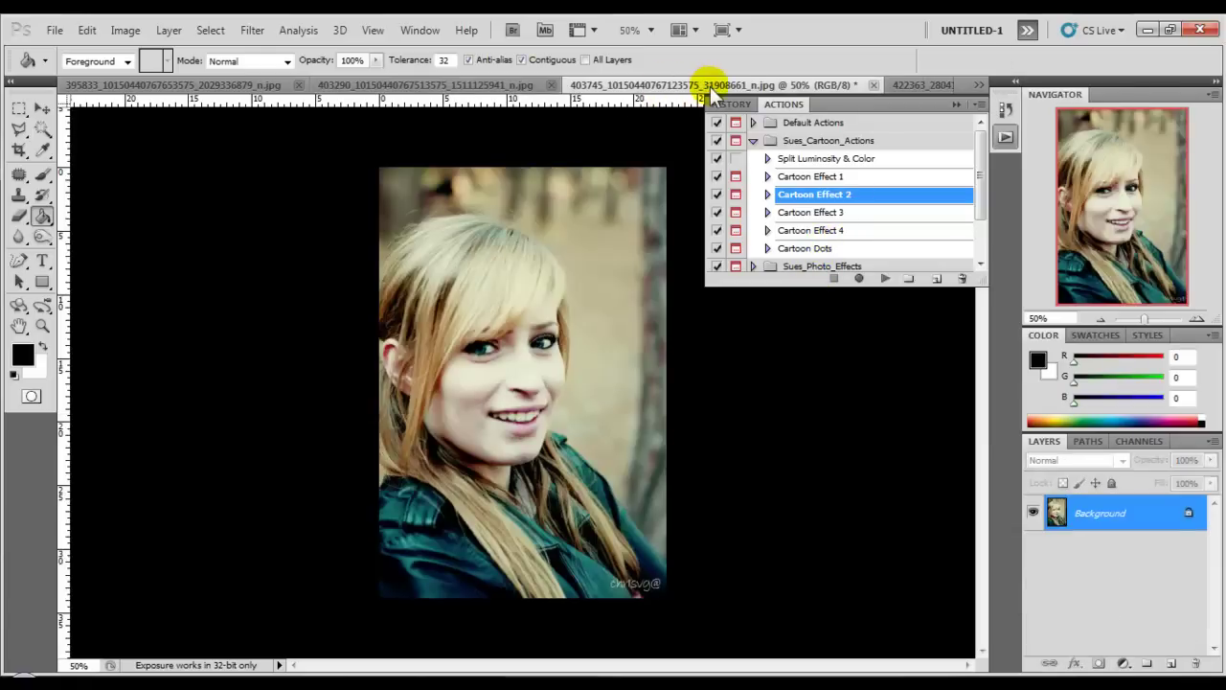
- Play the Cartoon Dots action on the third portrait and stop at its closing message
left_click(805, 251)
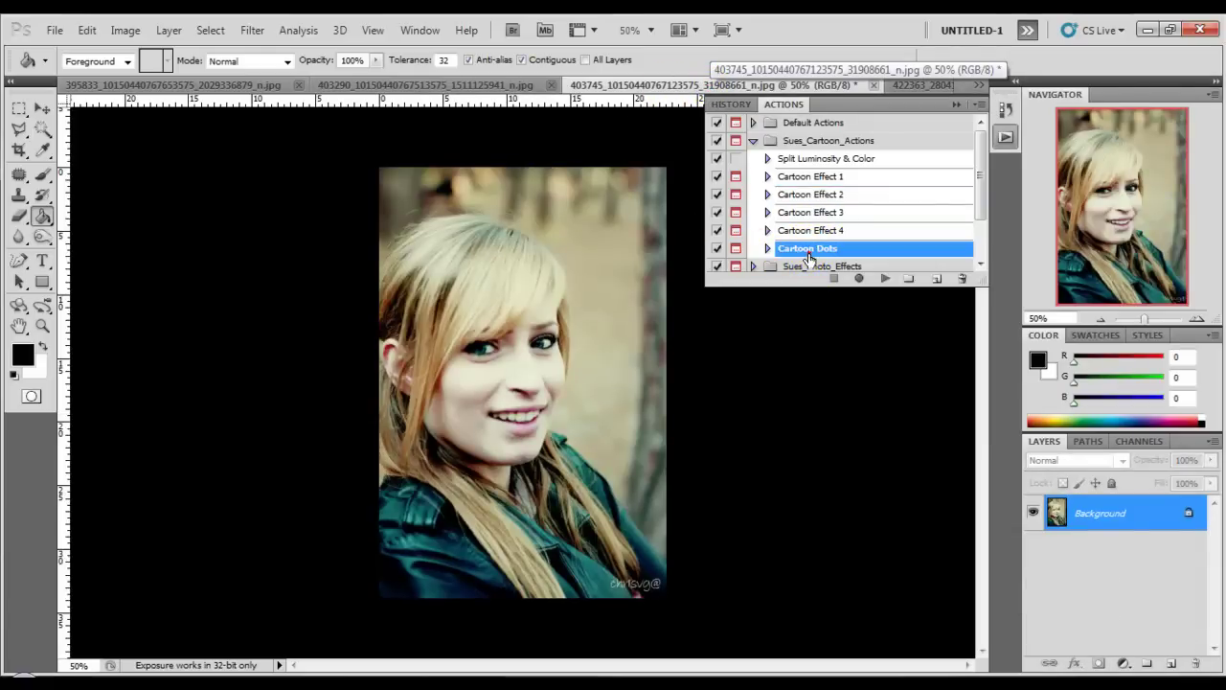
left_click(886, 278)
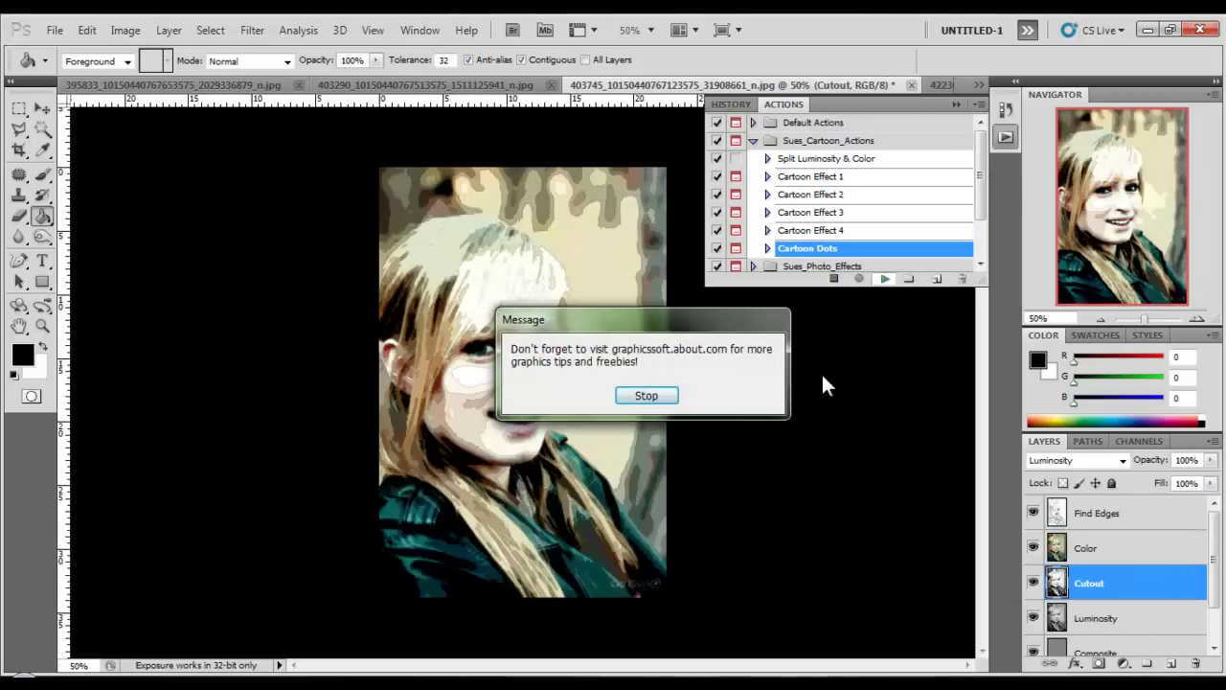
left_click(663, 396)
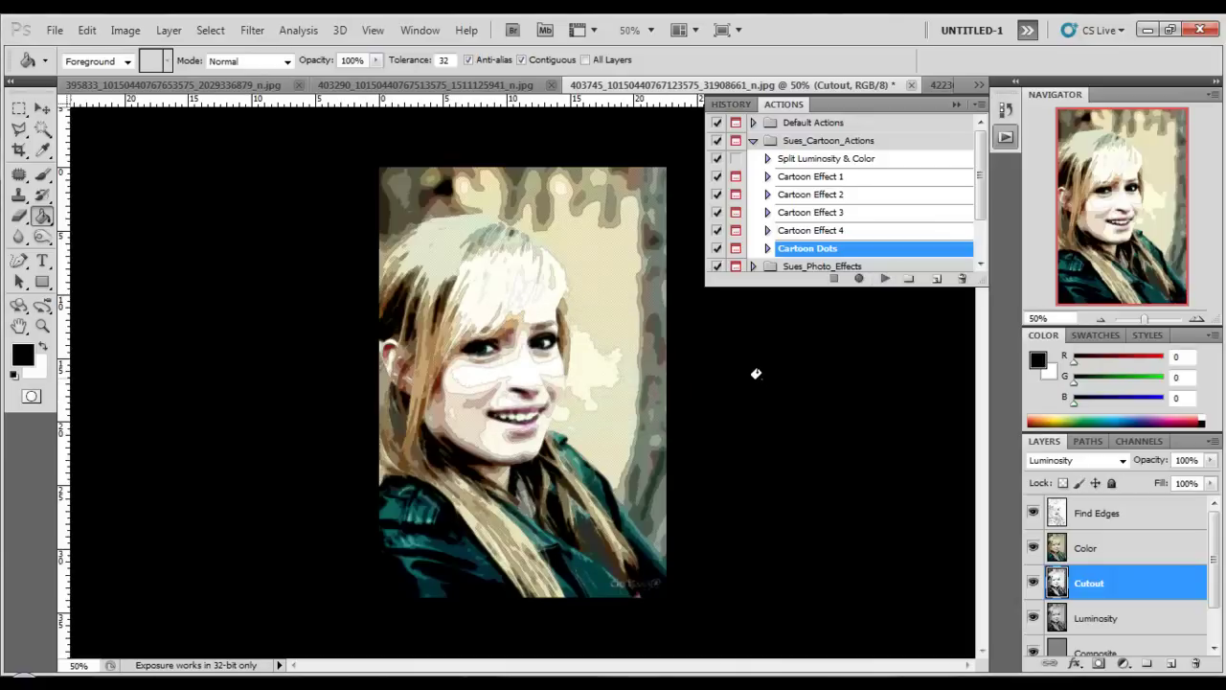
- Select Old Time Color in Sues_Photo_Effects and switch to the 422363 flower photo
left_click(753, 141)
left_click(753, 160)
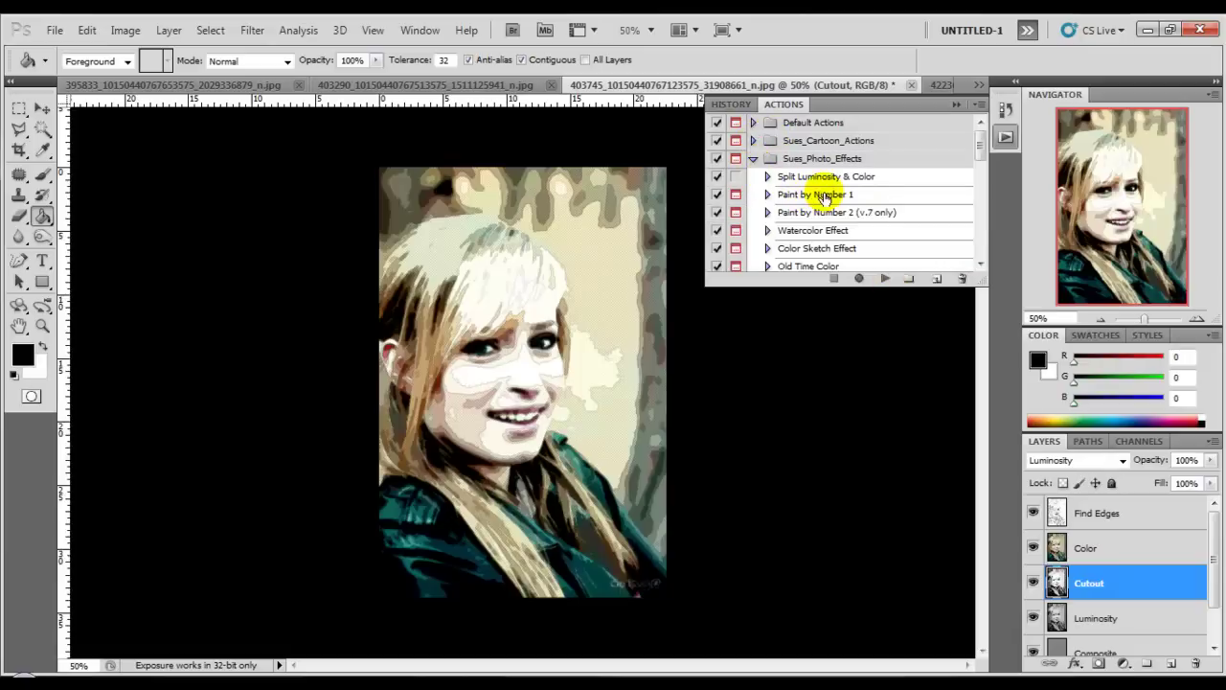
left_click(831, 268)
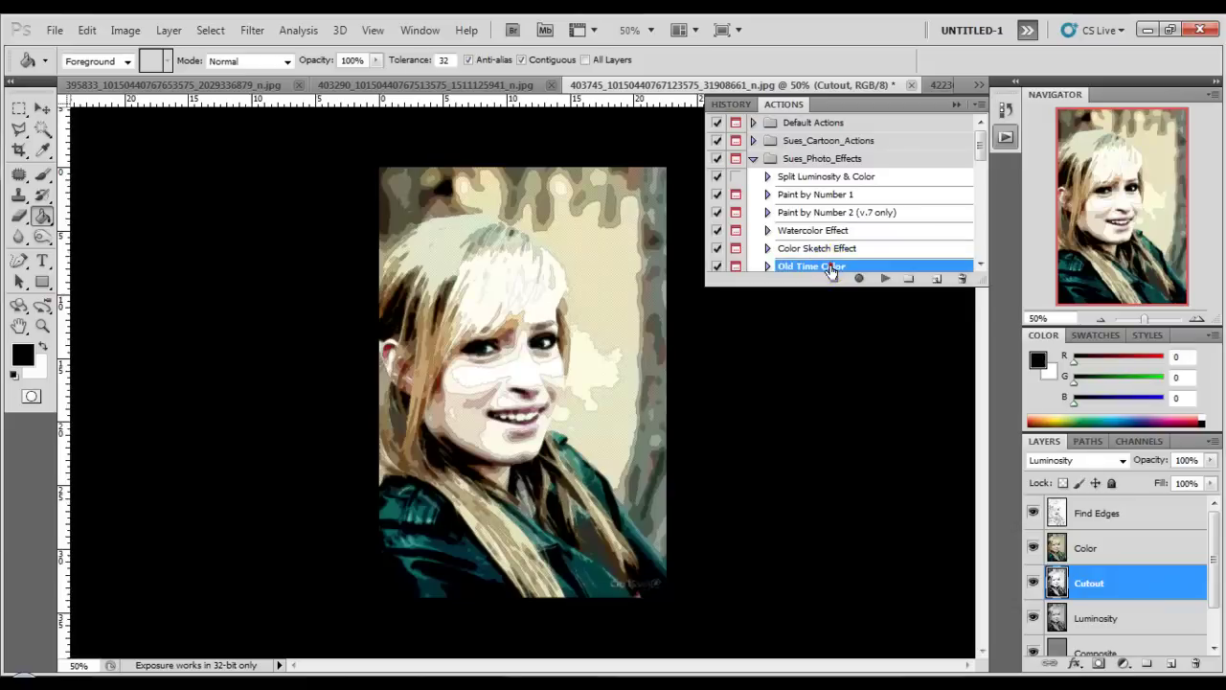
scroll(890, 241, "down", 1)
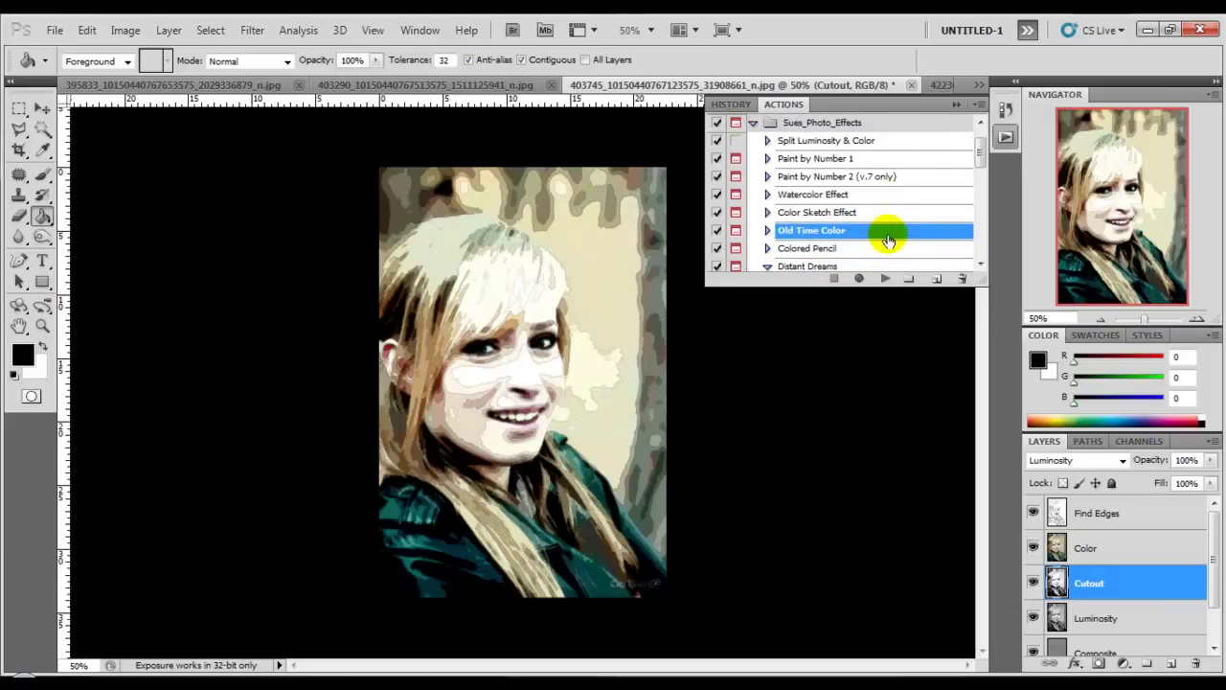
left_click(936, 85)
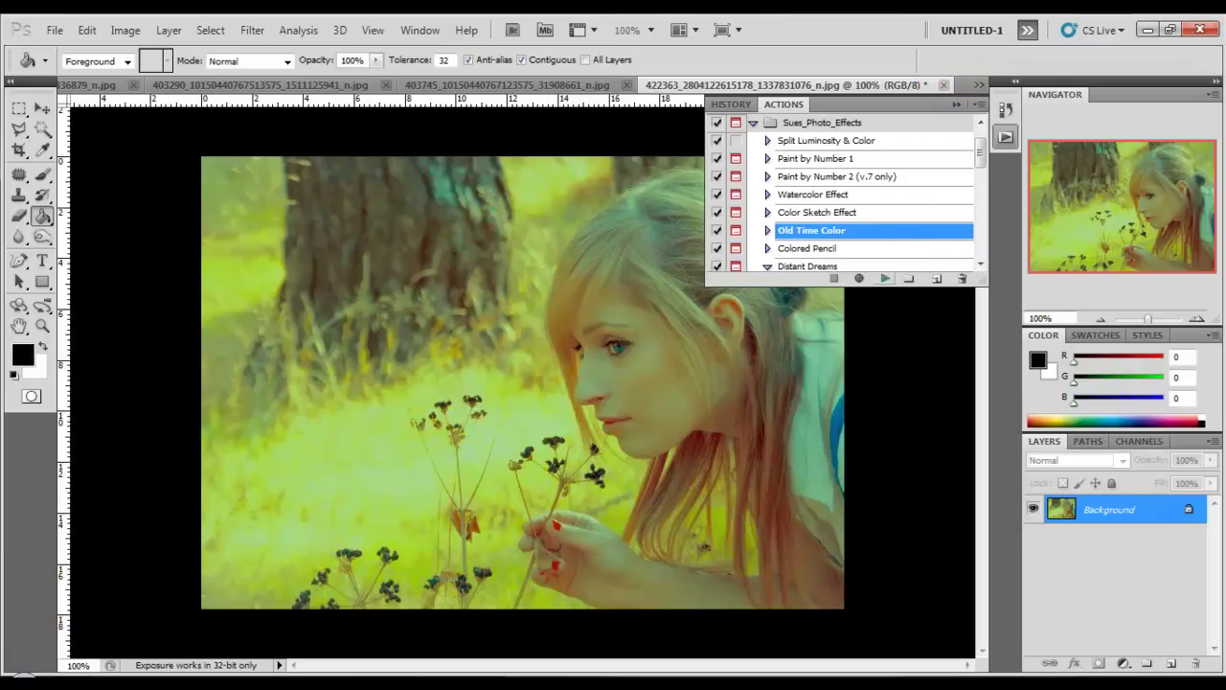
- Play Old Time Color on the flower photo with the Levels midtone set to 0.38
left_click(890, 279)
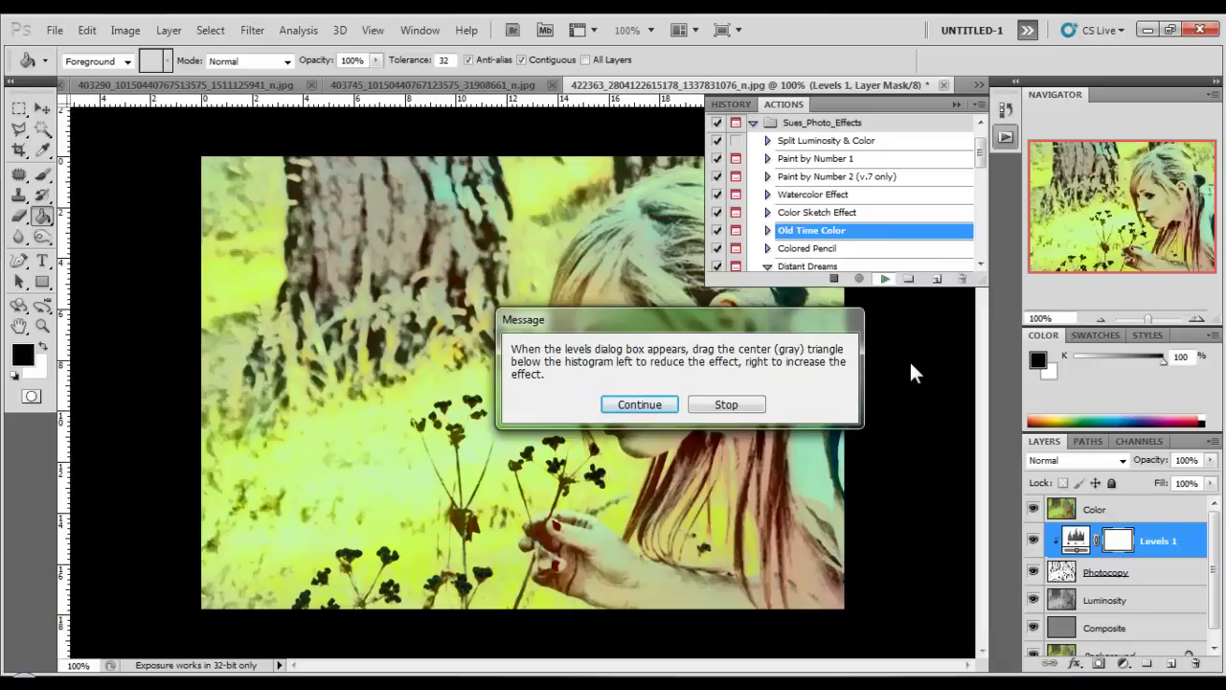
left_click(623, 399)
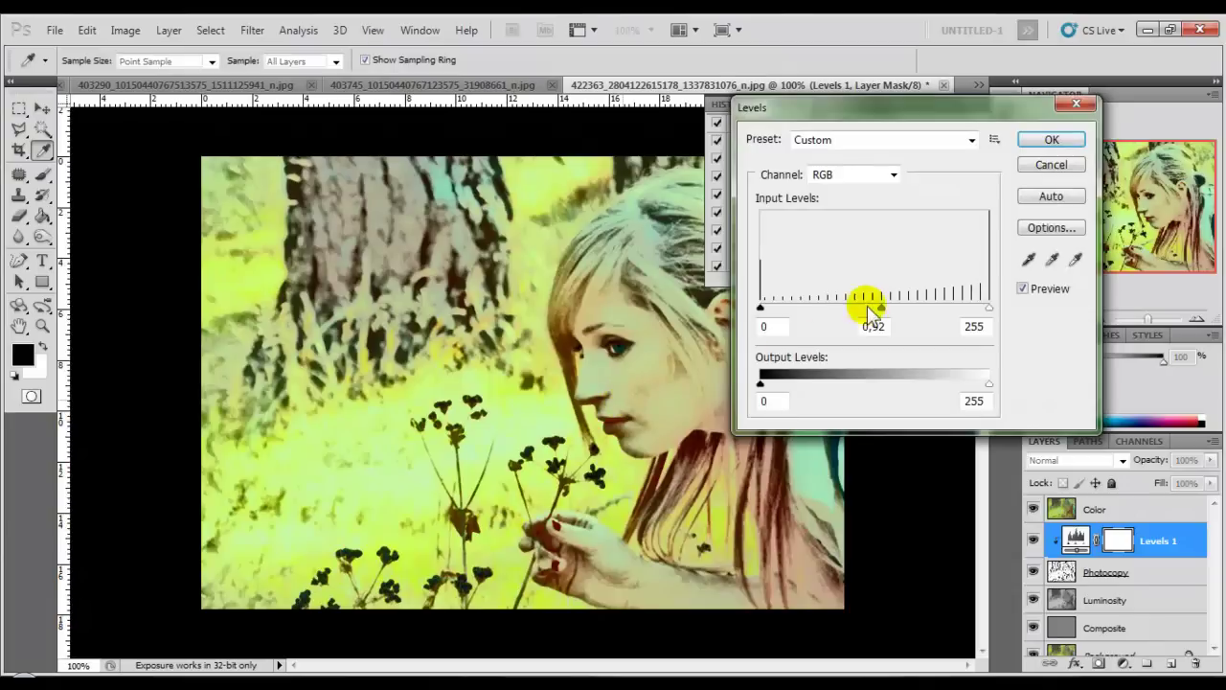
mouse_move(870, 313)
left_mouse_down()
mouse_move(832, 315)
mouse_move(935, 312)
left_mouse_up()
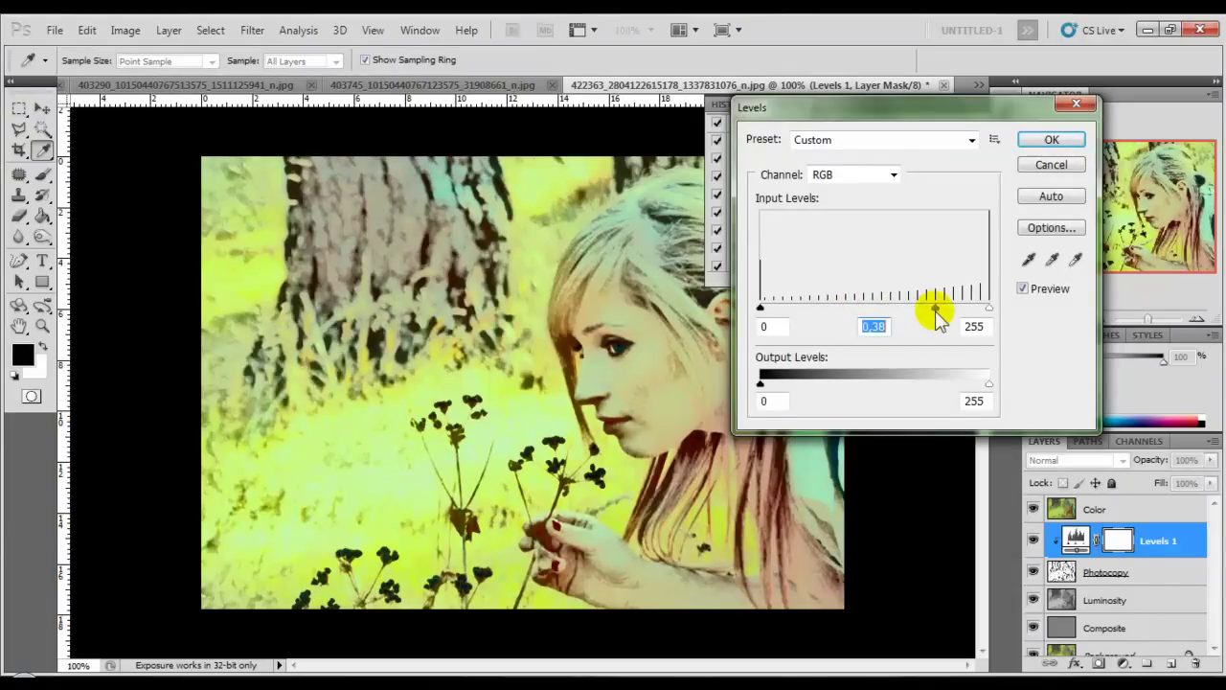
left_click(1025, 142)
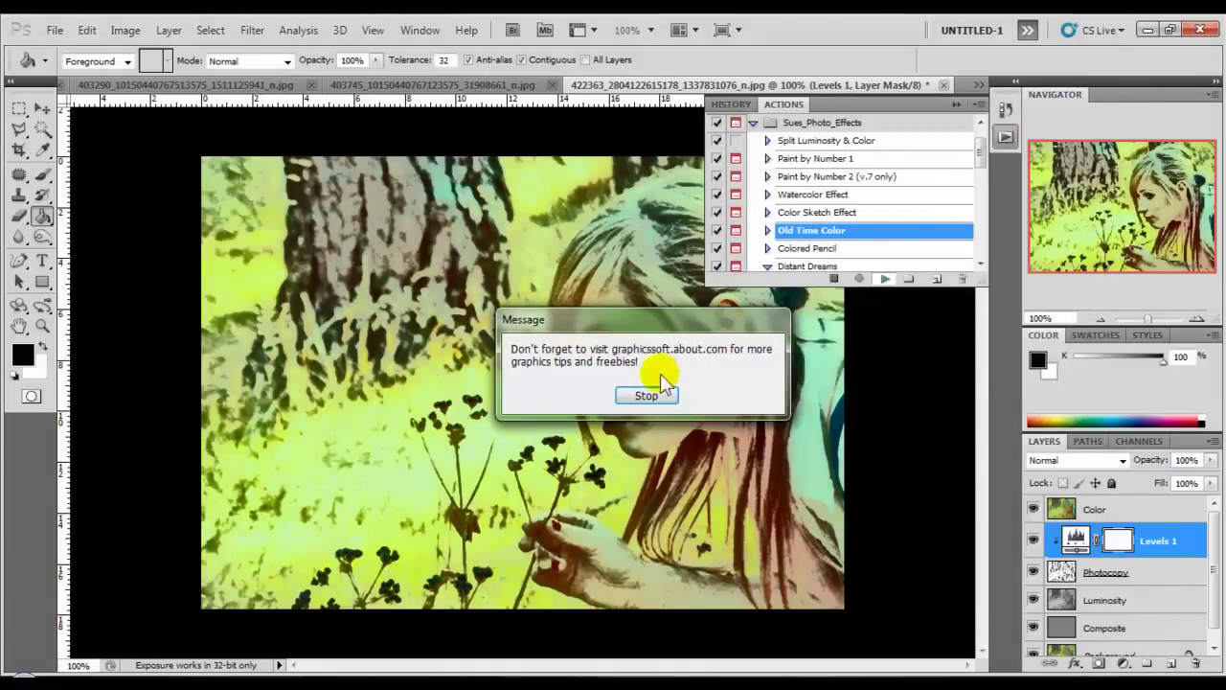
left_click(656, 395)
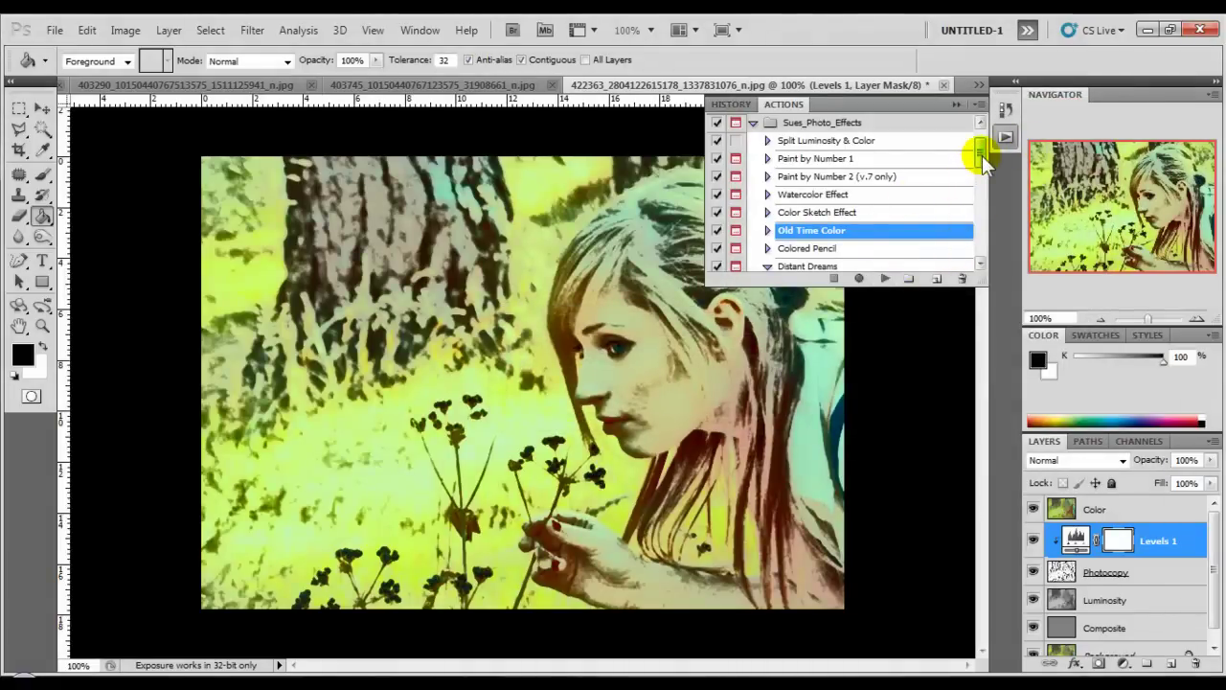
- Collapse Sues_Photo_Effects and expand the Lyhnosoft set to browse its actions
left_click_drag(984, 158, 981, 137)
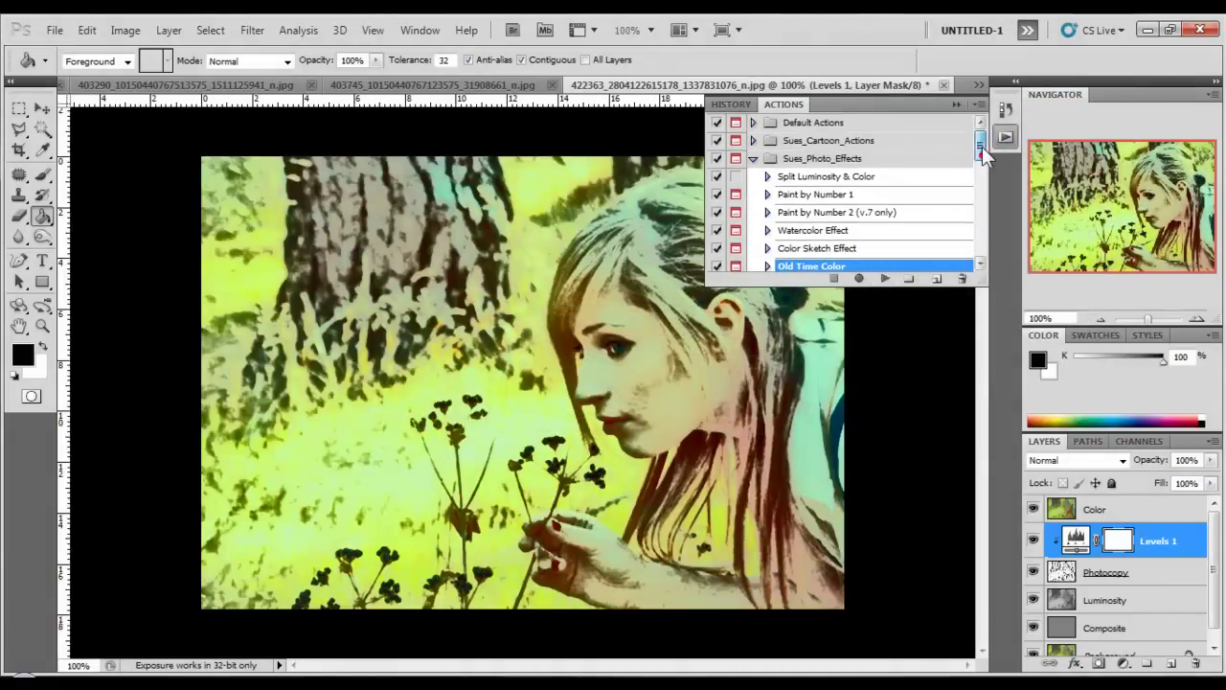
left_click(753, 159)
left_click(754, 195)
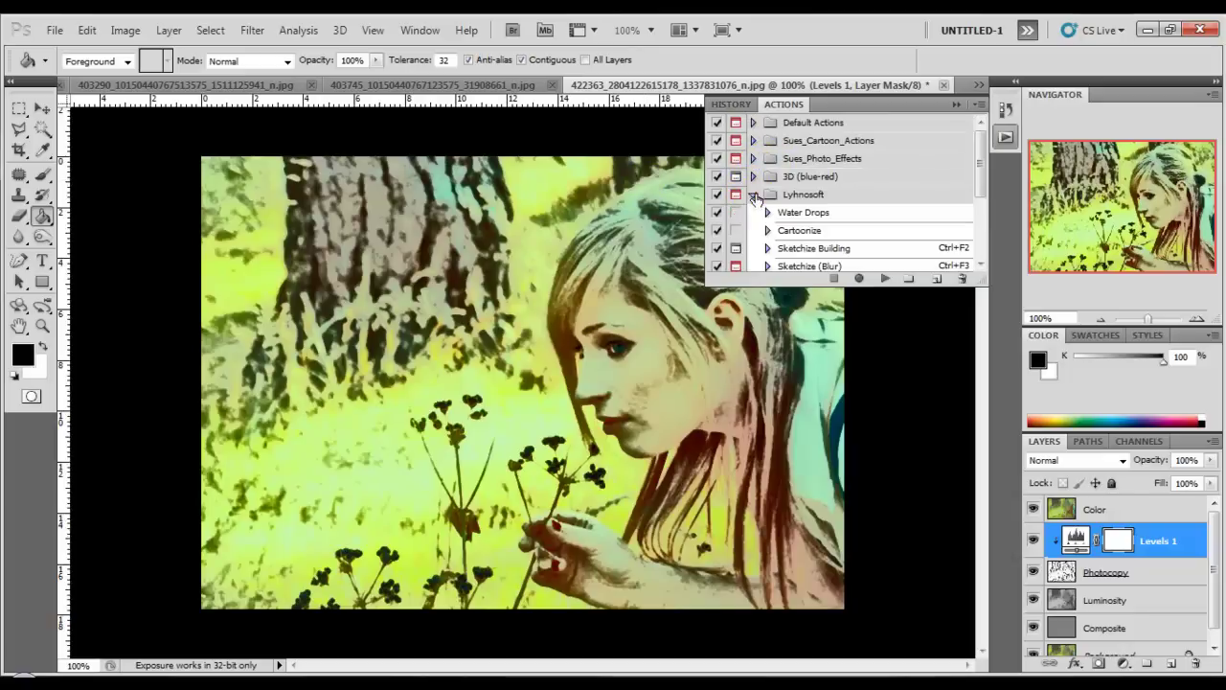
left_click_drag(980, 153, 983, 219)
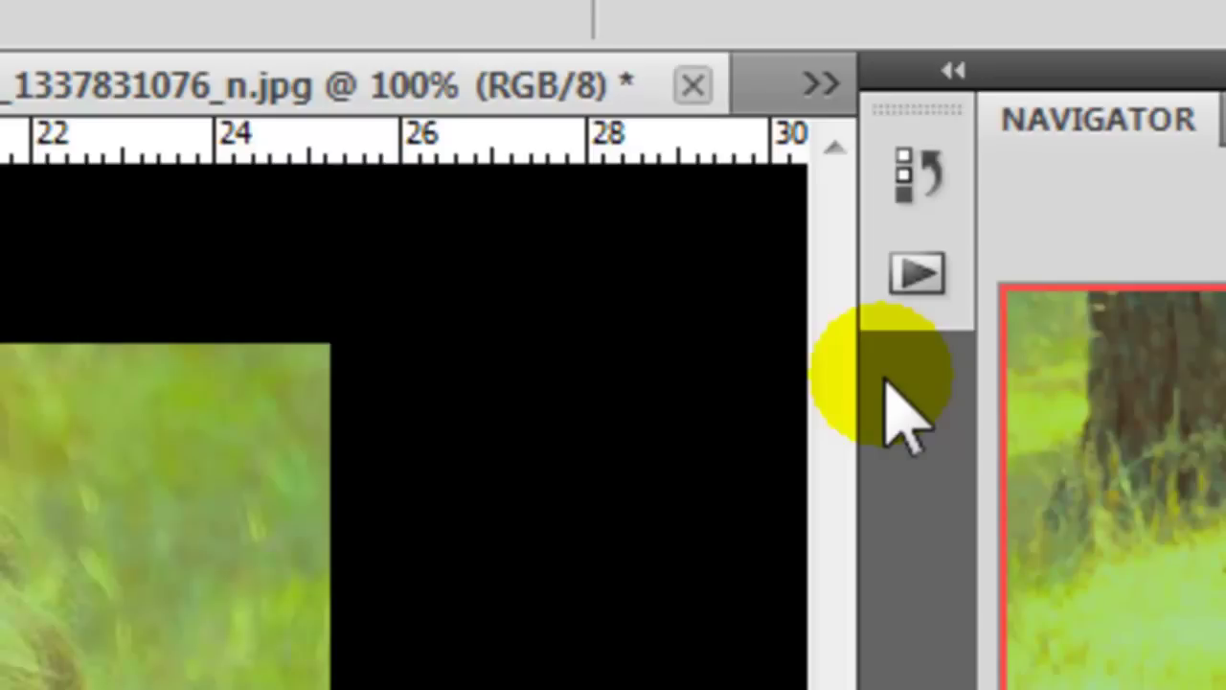
- Open the Actions panel from the dock to list all six action sets
left_click(918, 276)
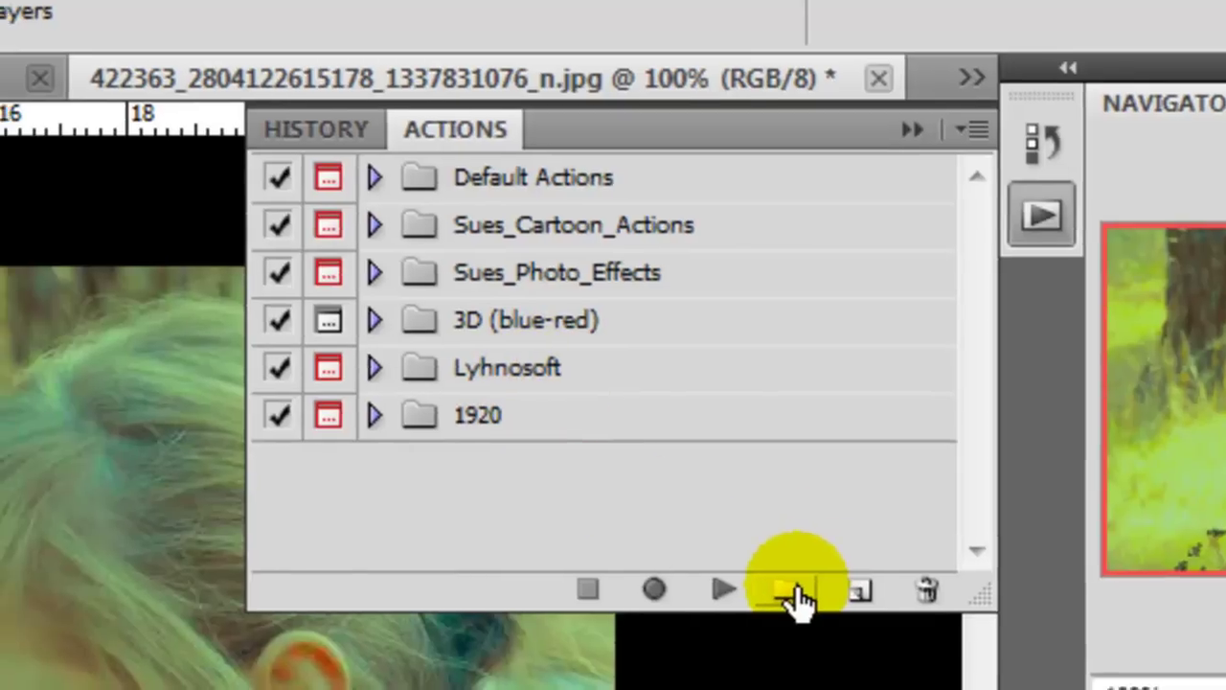
- Create a new action set named fakelo
left_click(800, 592)
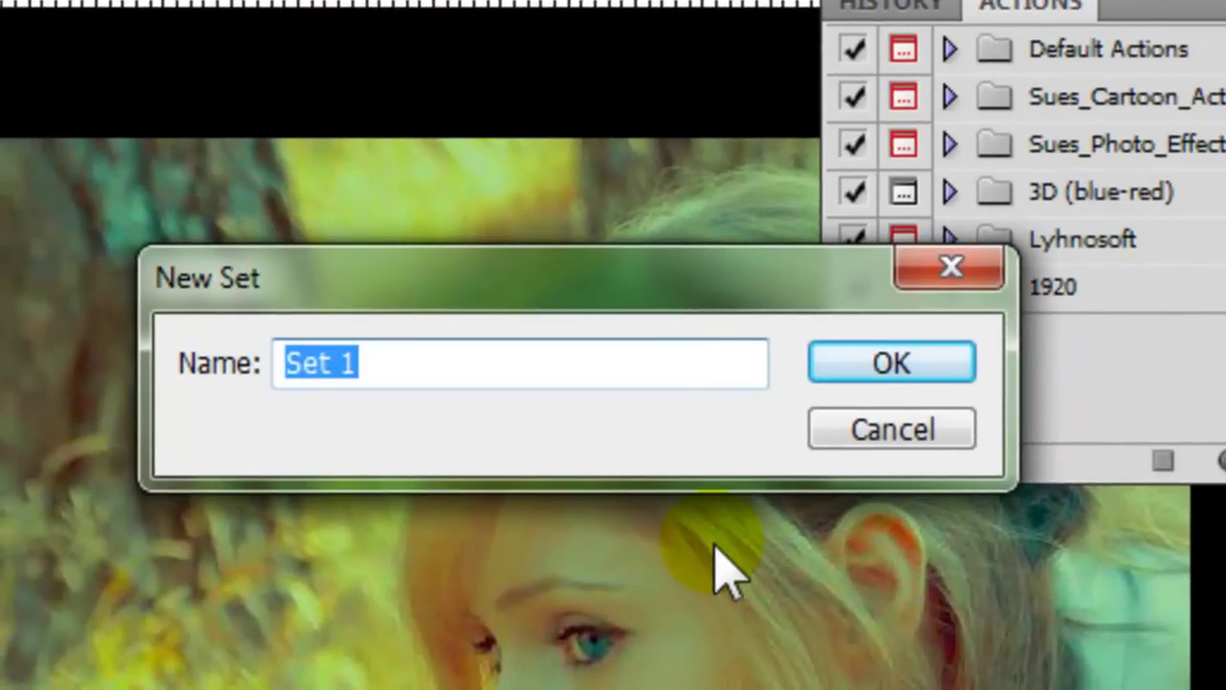
type("fa")
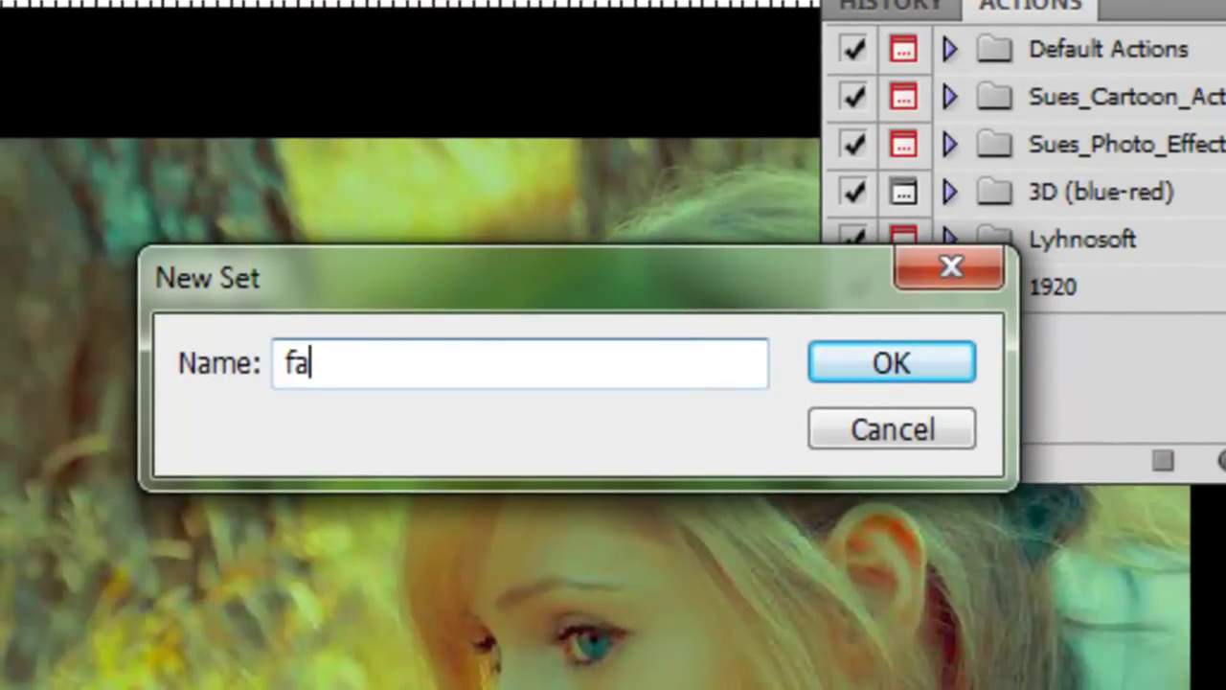
type("kelo")
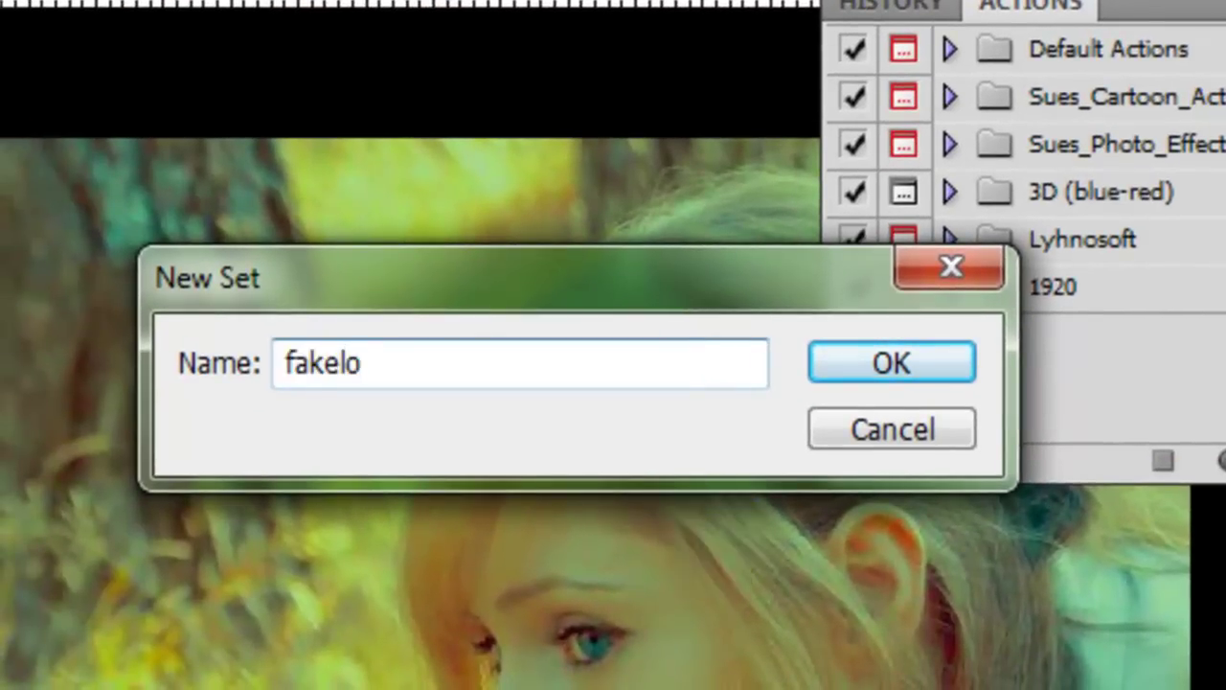
key("Return")
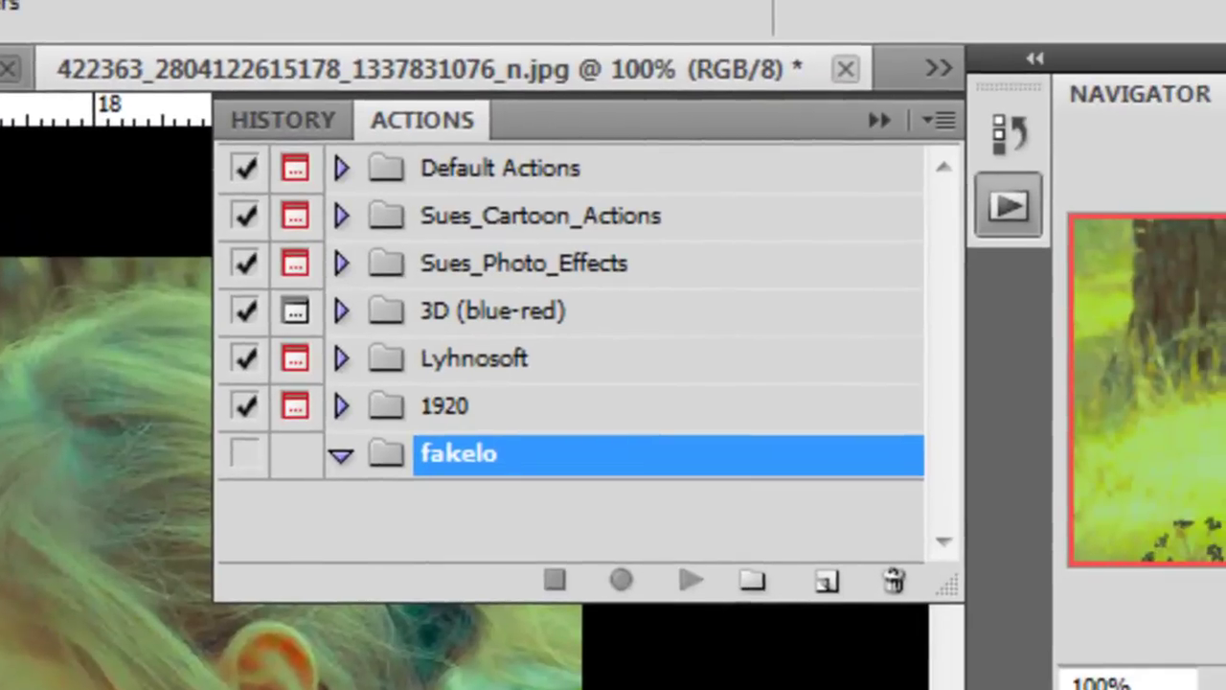
- Create an action named tade in the fakelo set and start recording it
left_click(827, 583)
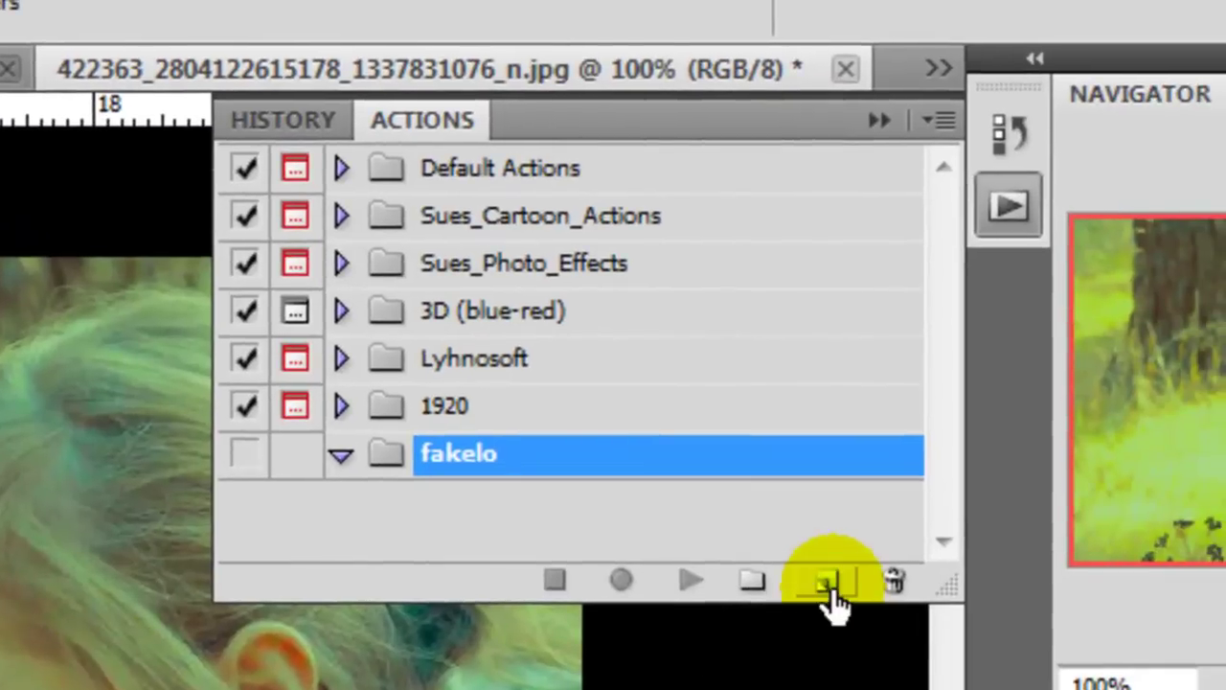
left_click(827, 583)
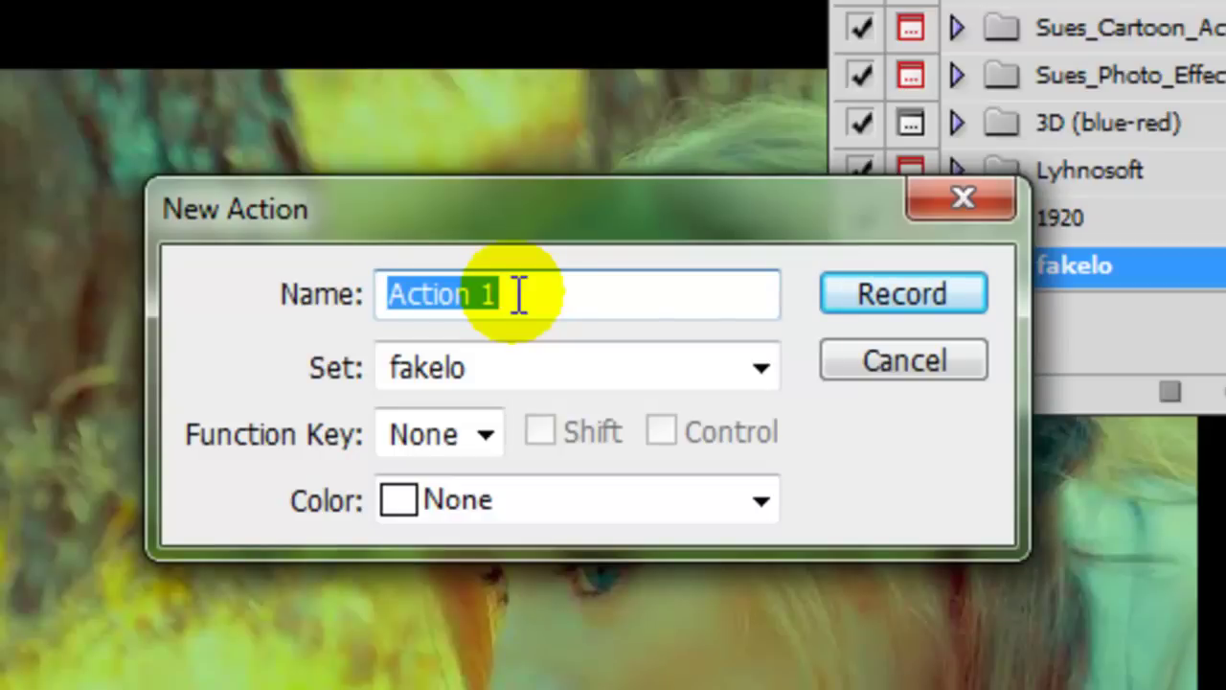
type("tade")
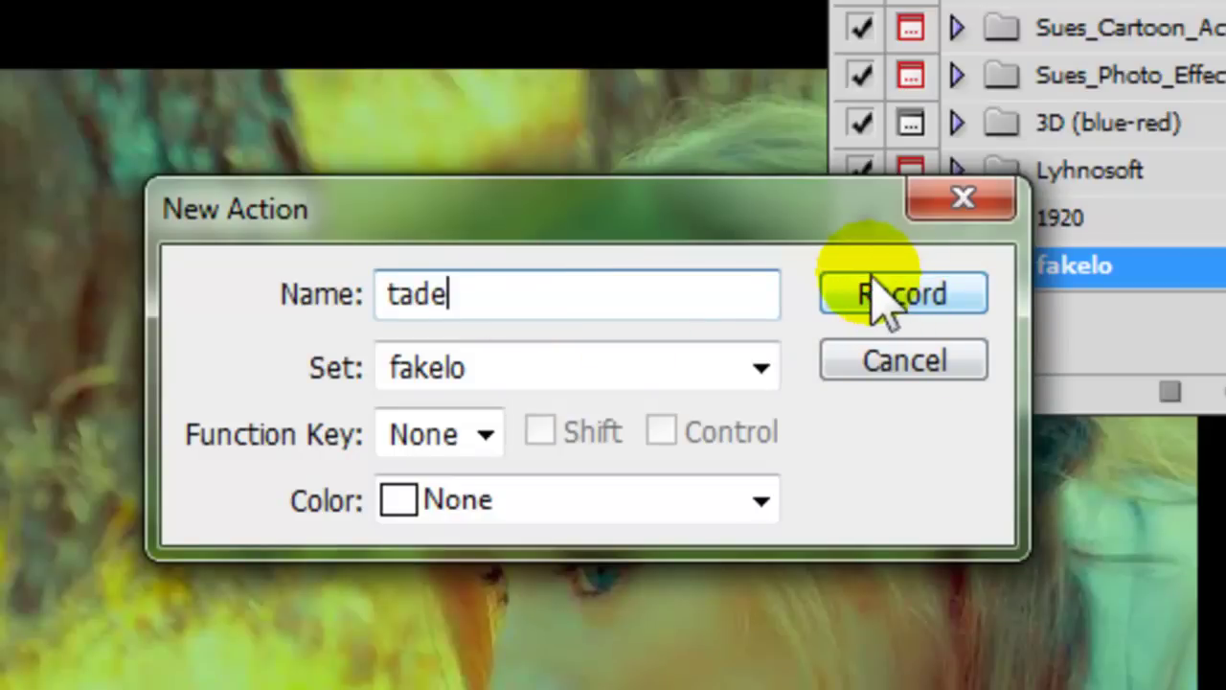
left_click(901, 299)
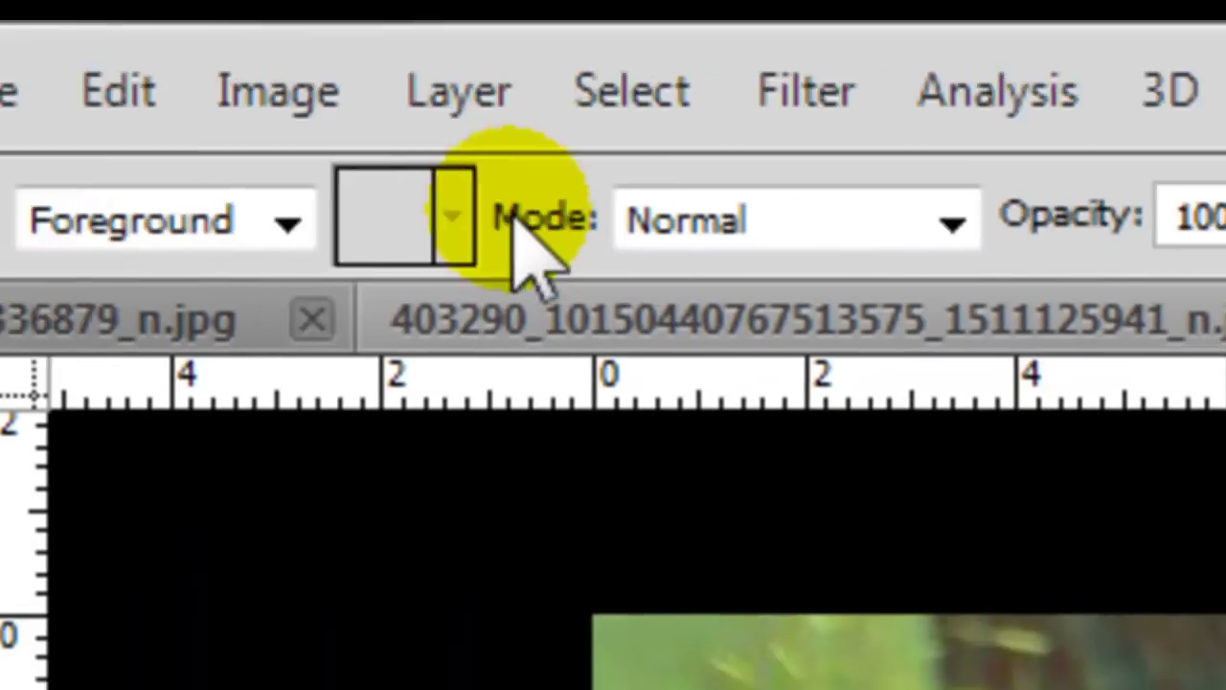
- Apply Brightness/Contrast at brightness -81, contrast -32, then expand the recorded step
left_click(393, 144)
mouse_move(105, 165)
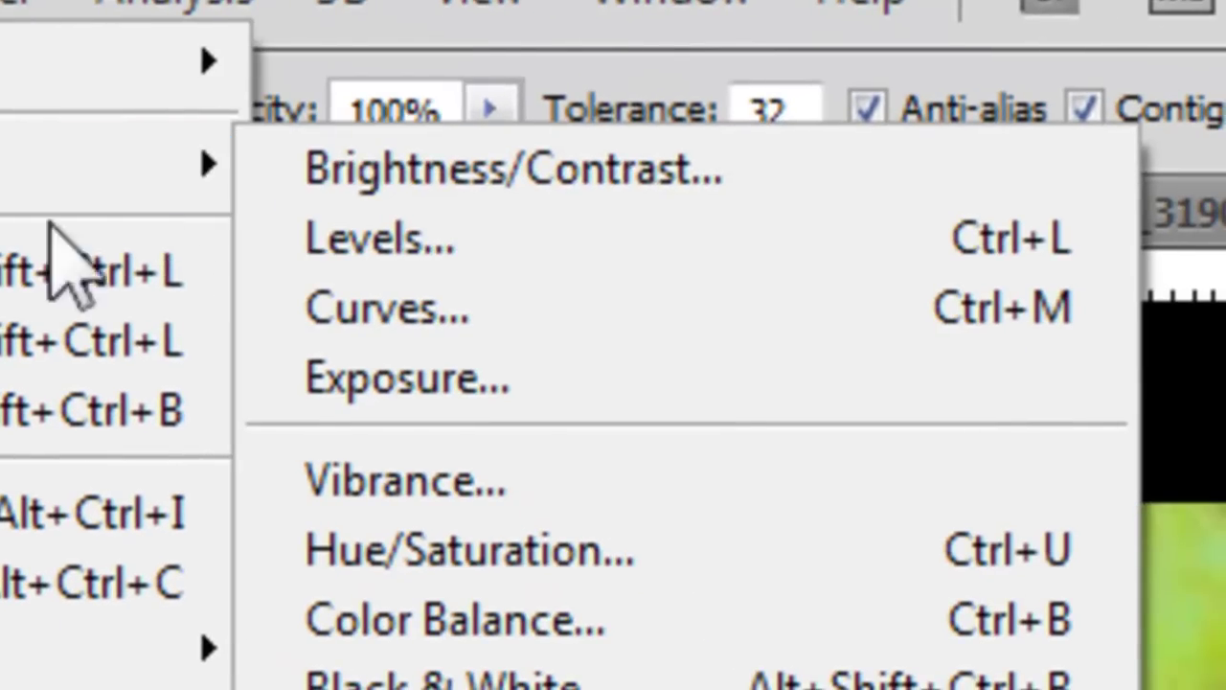
left_click(763, 175)
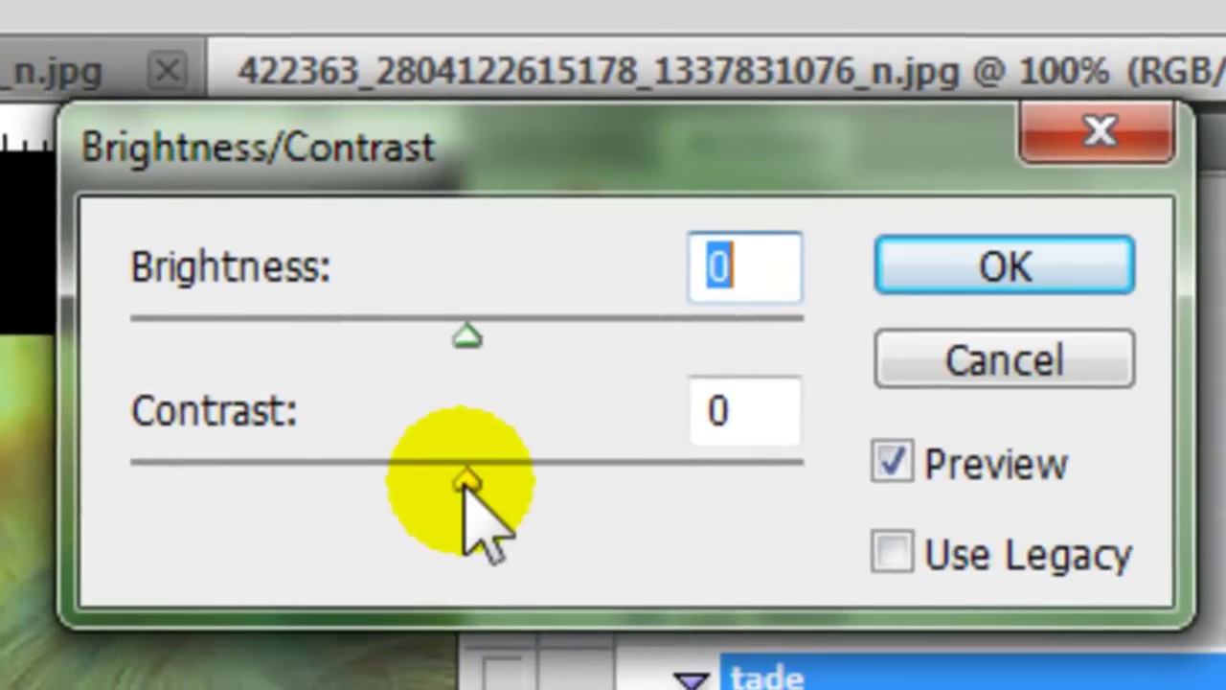
left_click_drag(463, 484, 254, 479)
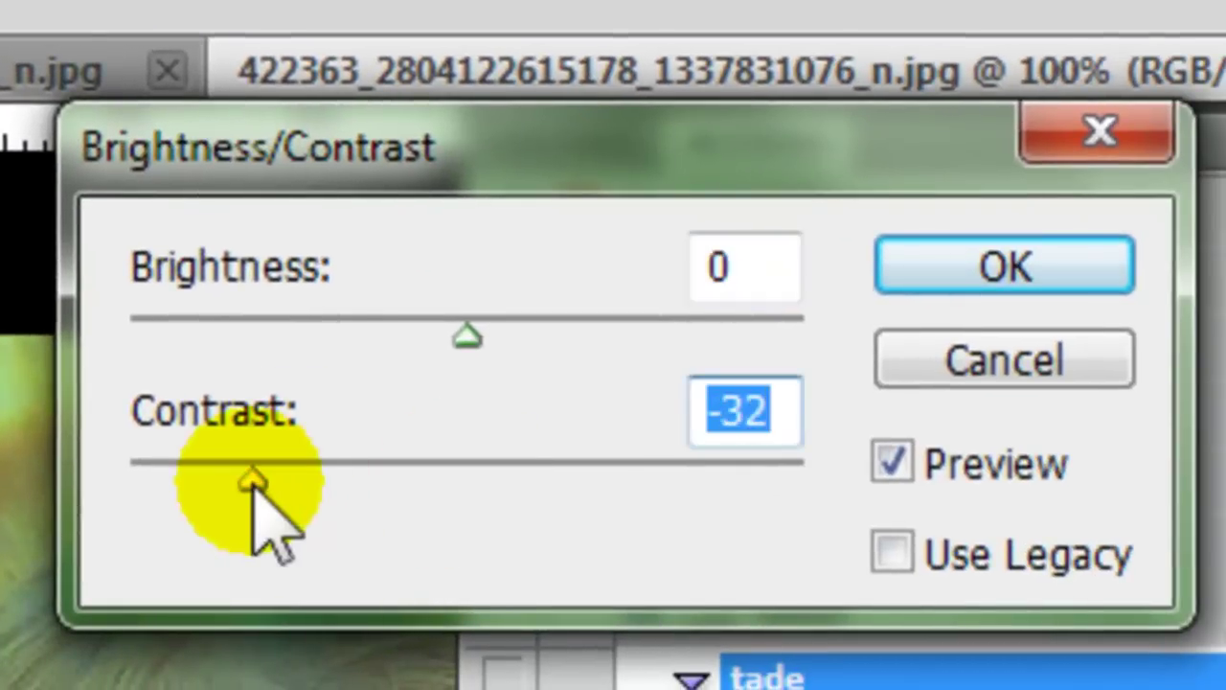
left_click_drag(462, 336, 288, 335)
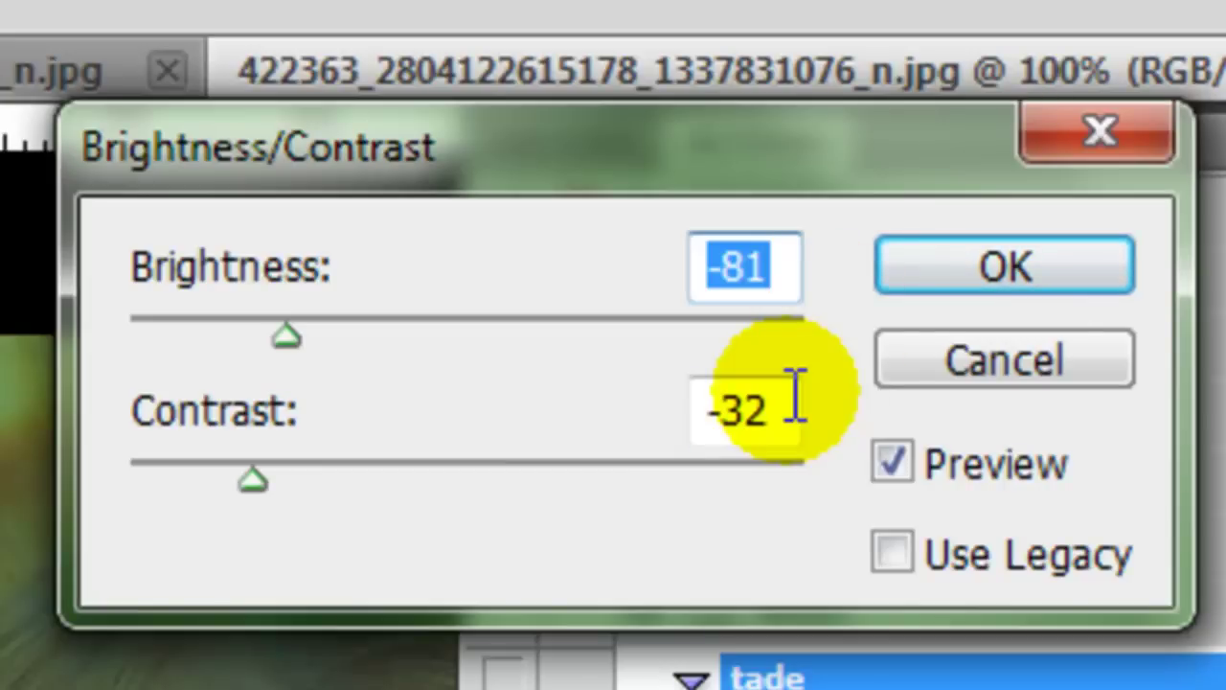
left_click(940, 280)
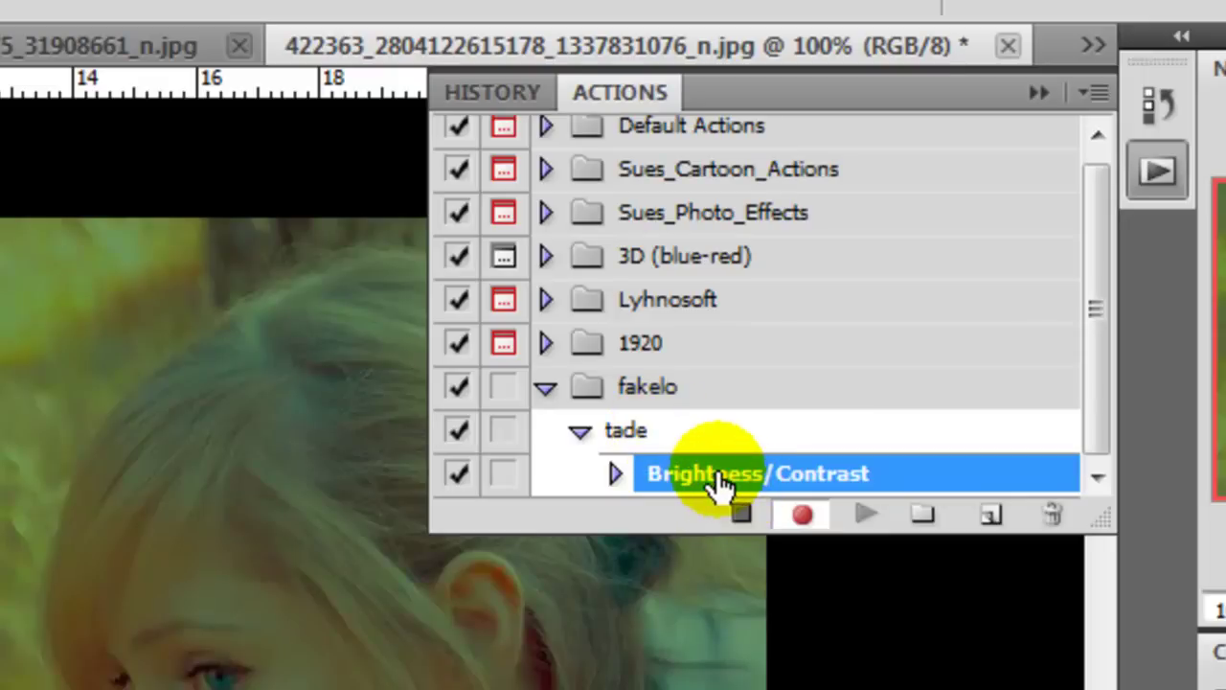
left_click(618, 479)
left_click_drag(1110, 342, 1108, 492)
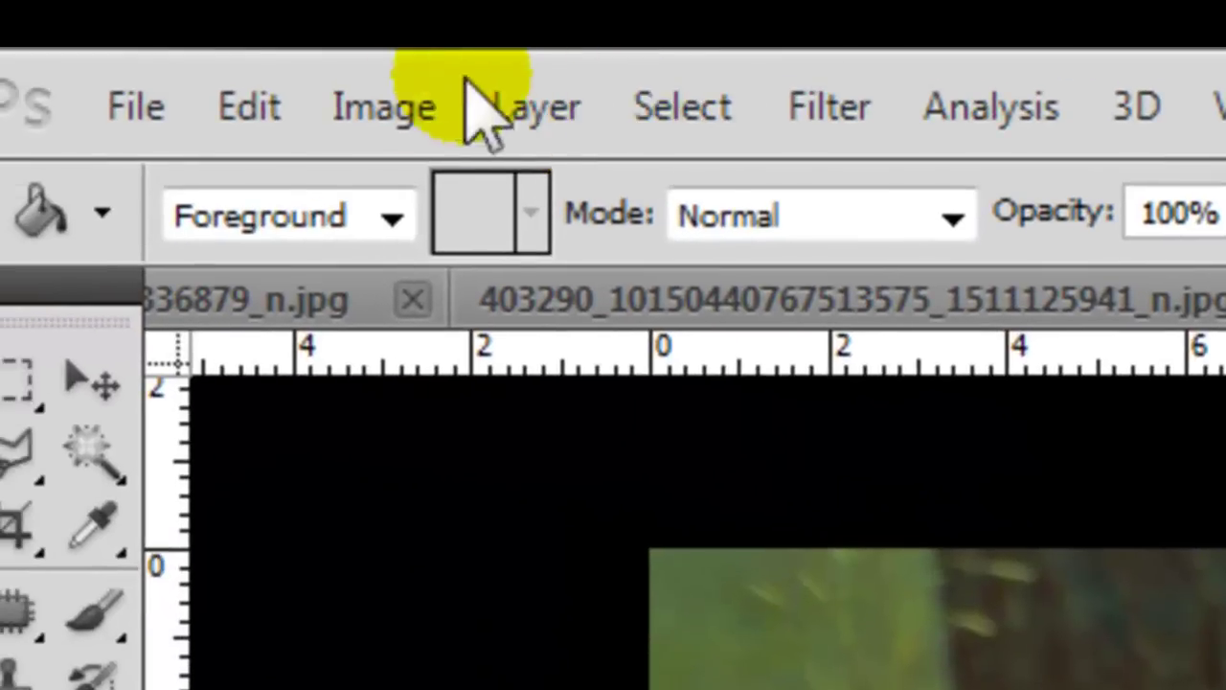
- Apply Hue/Saturation with saturation +100, lightness -38 and hue -14
left_click(422, 109)
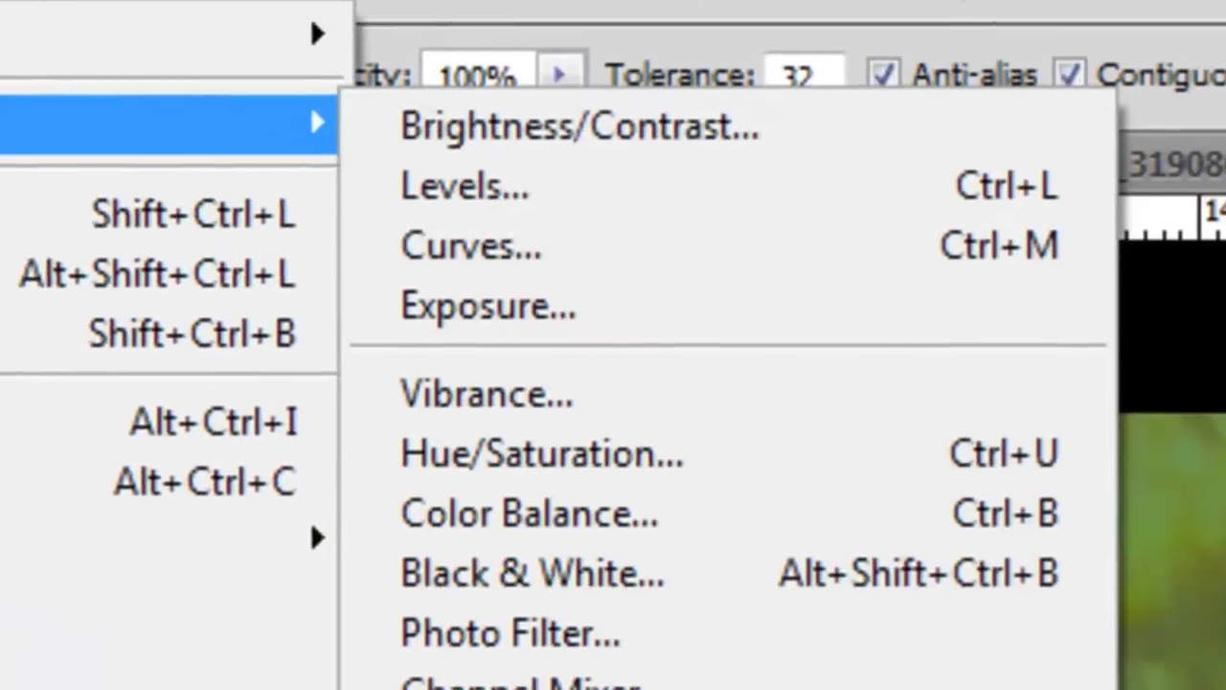
mouse_move(106, 100)
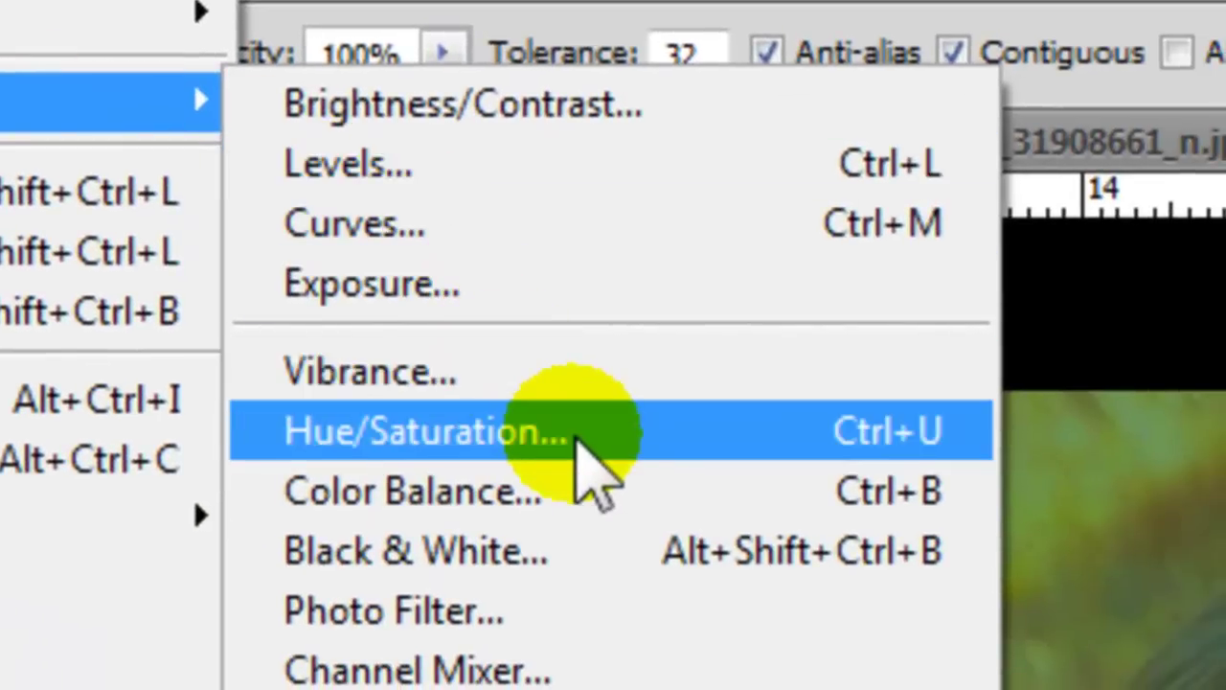
left_click(578, 442)
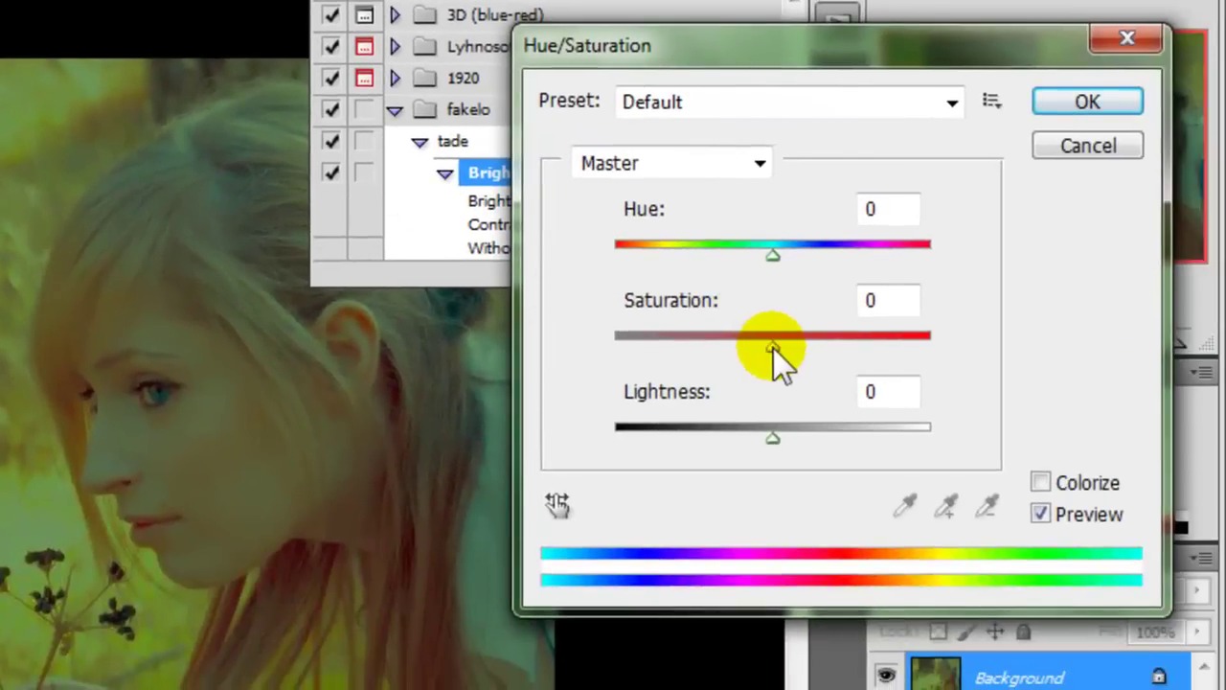
left_click_drag(773, 348, 937, 341)
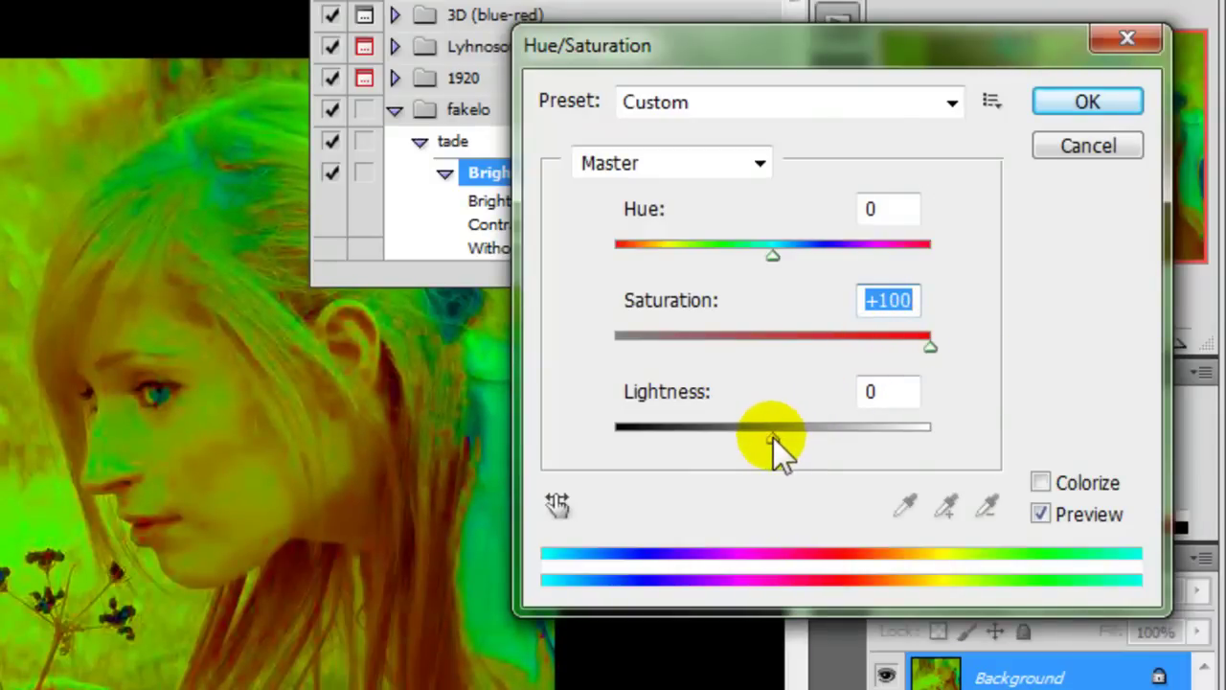
left_click_drag(773, 437, 712, 431)
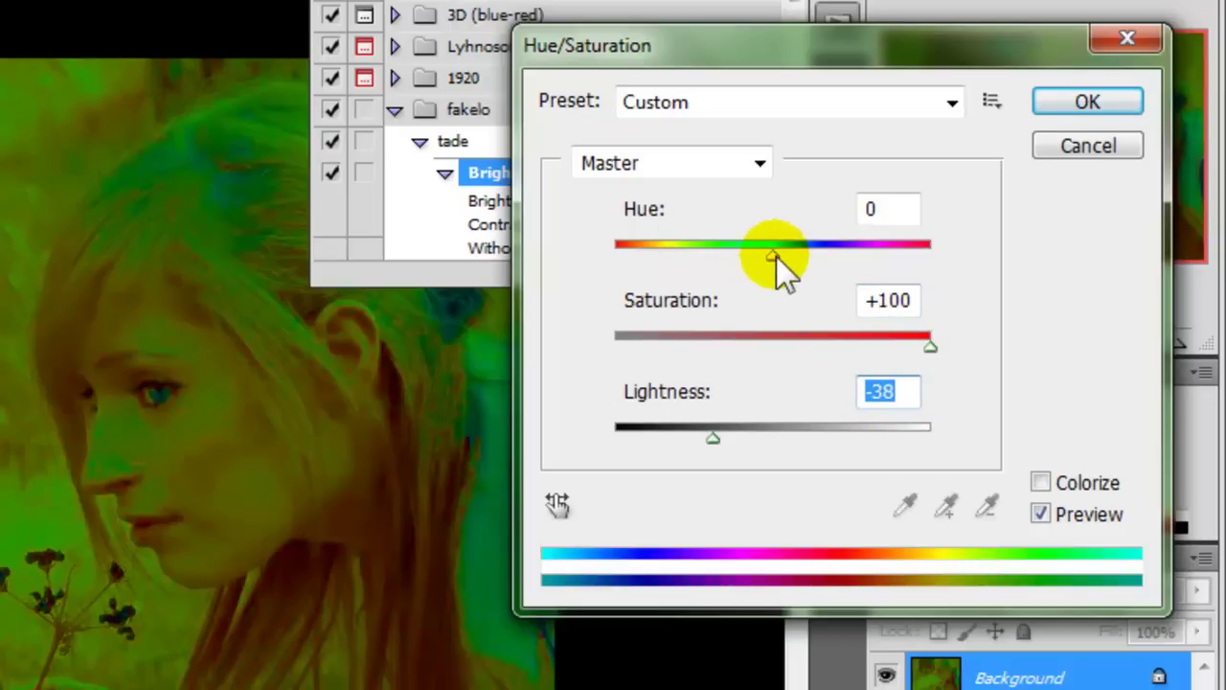
mouse_move(777, 256)
left_mouse_down()
mouse_move(959, 256)
mouse_move(751, 267)
left_mouse_up()
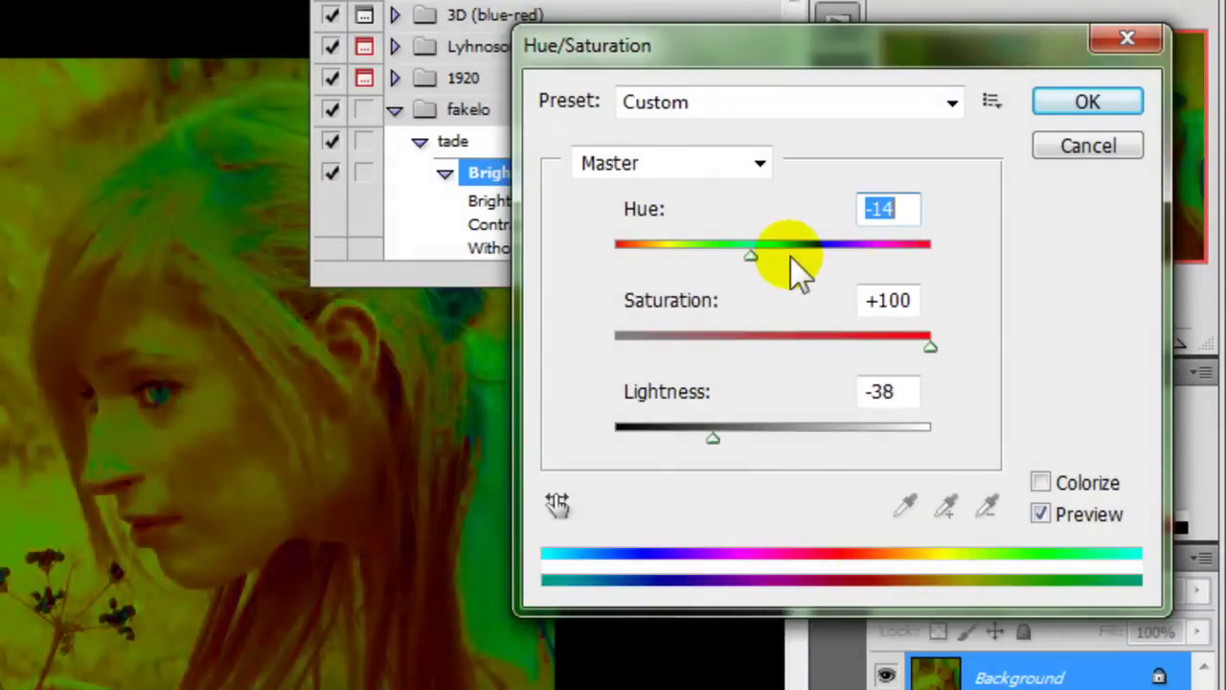
left_click(1078, 103)
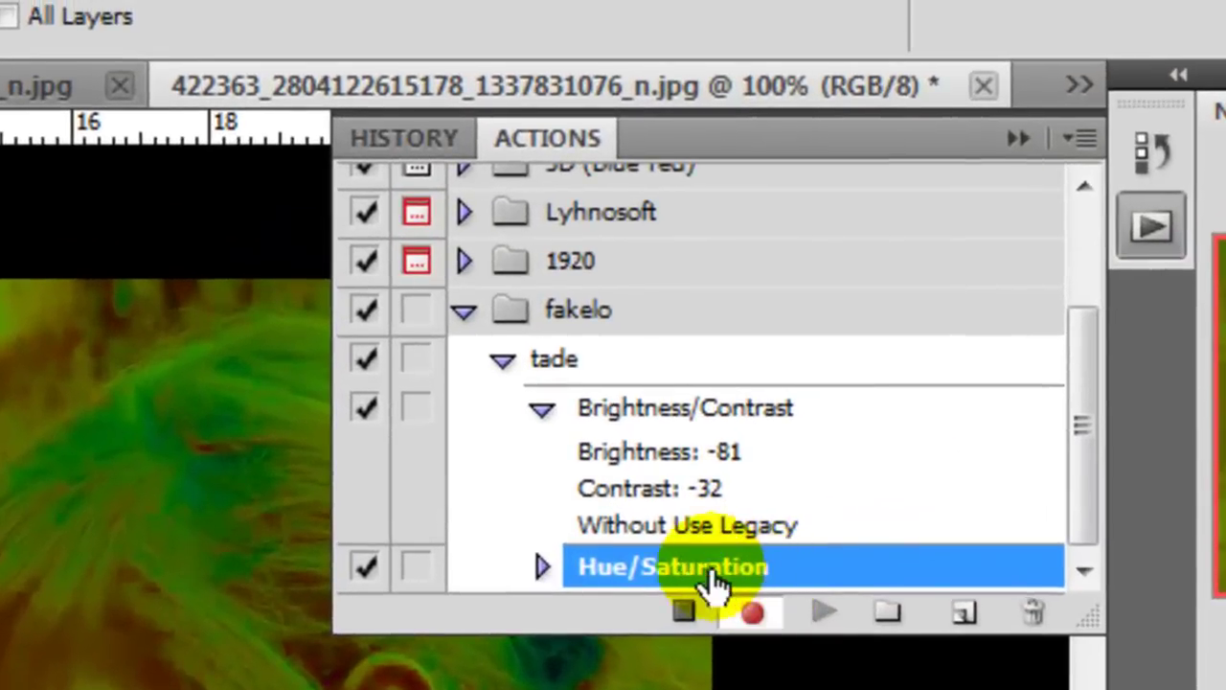
- Review the recorded Hue/Saturation settings, collapse both steps, and stop recording tade
left_click(542, 567)
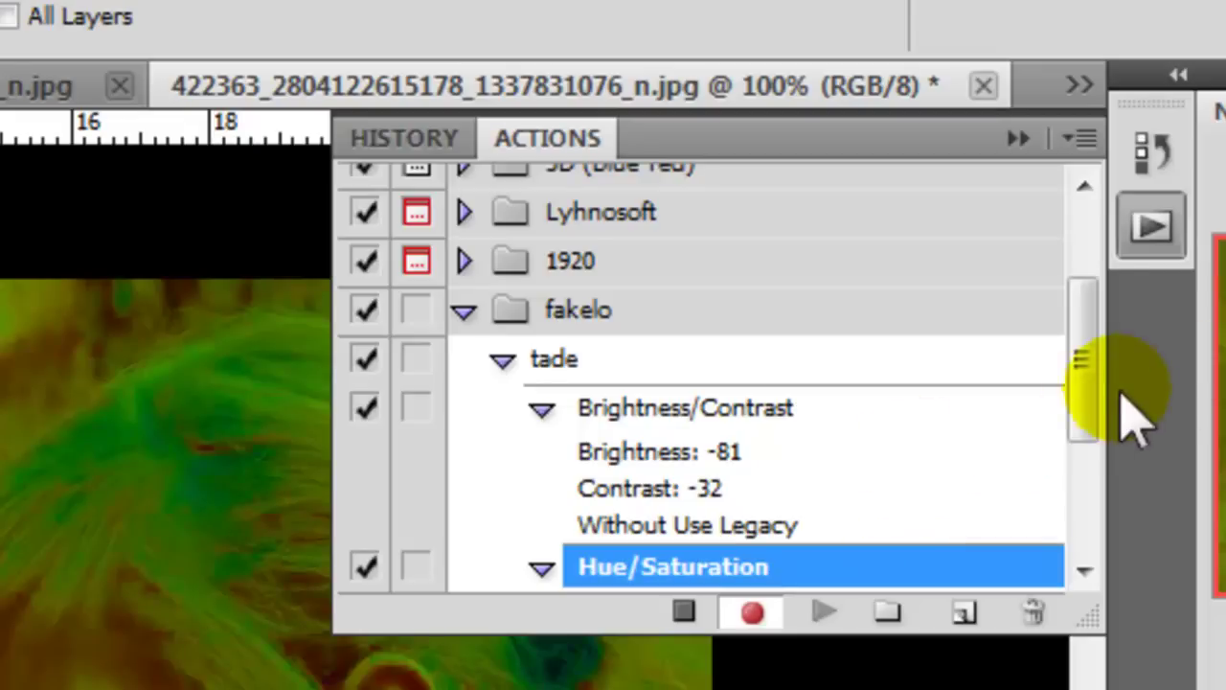
left_click_drag(1087, 426, 1082, 541)
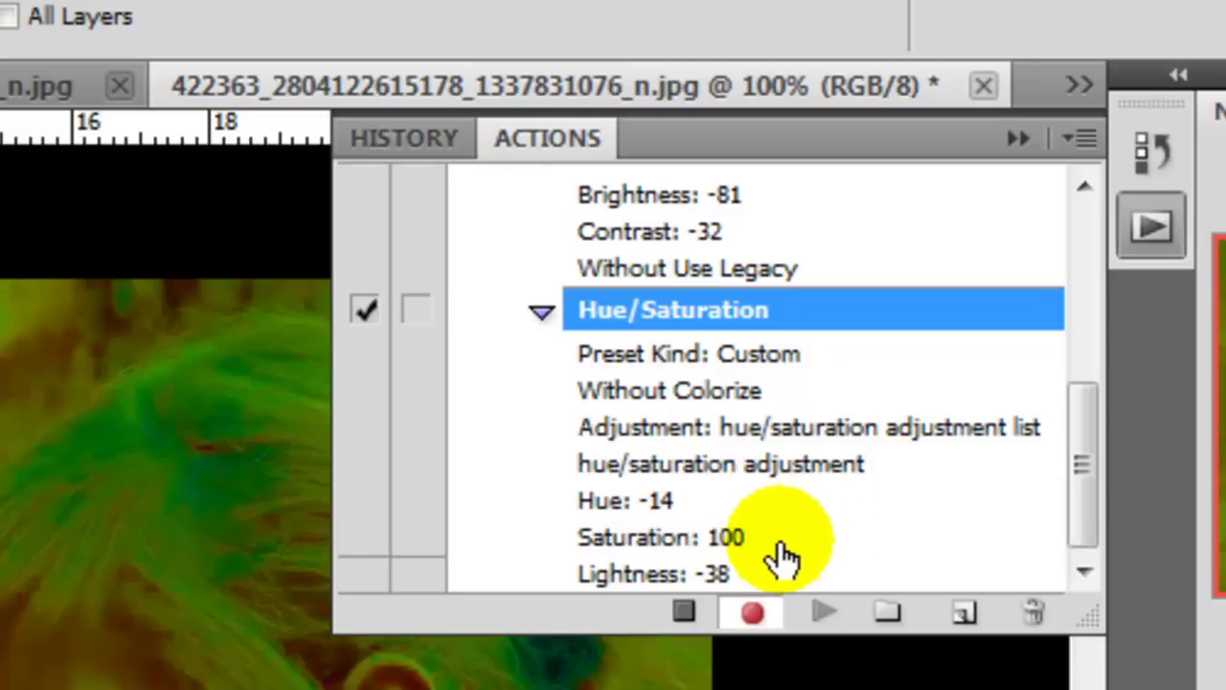
left_click(1083, 569)
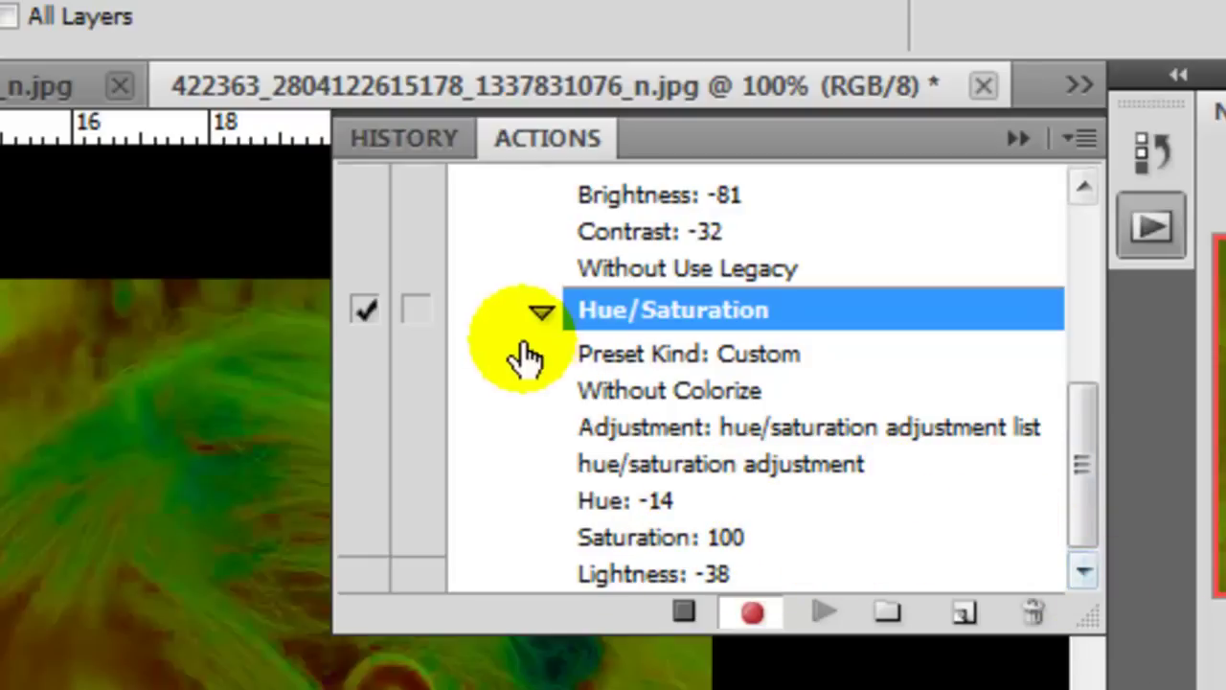
left_click(543, 316)
left_click(541, 411)
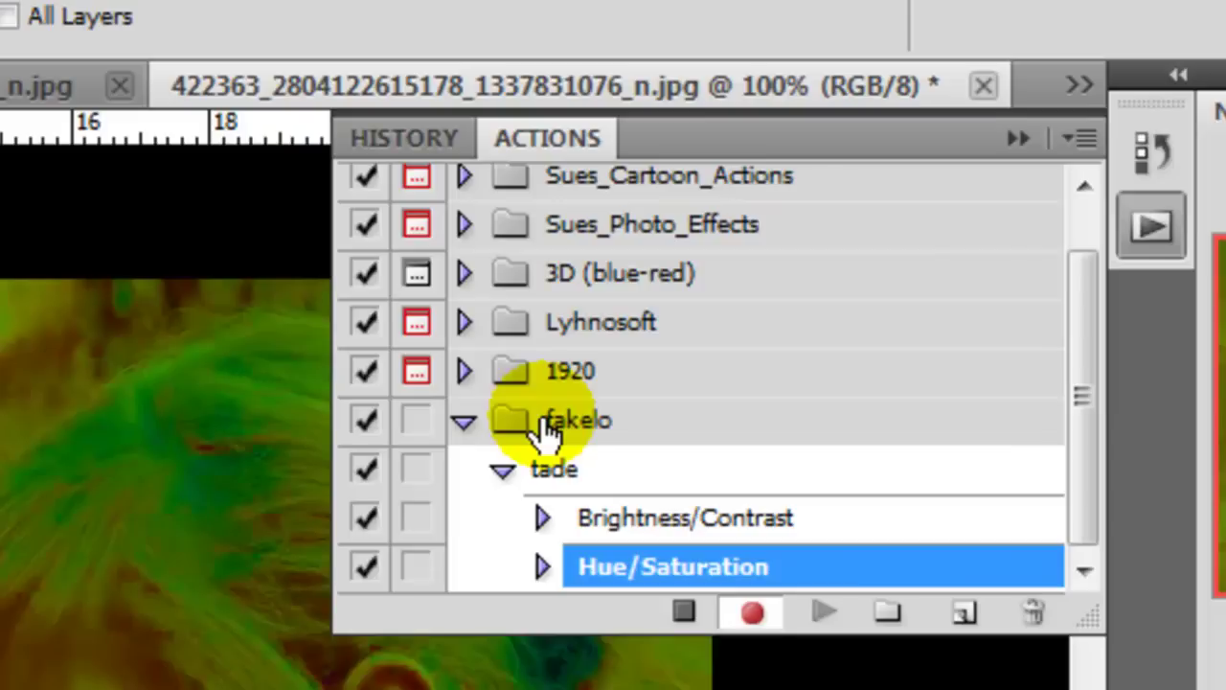
left_click(685, 618)
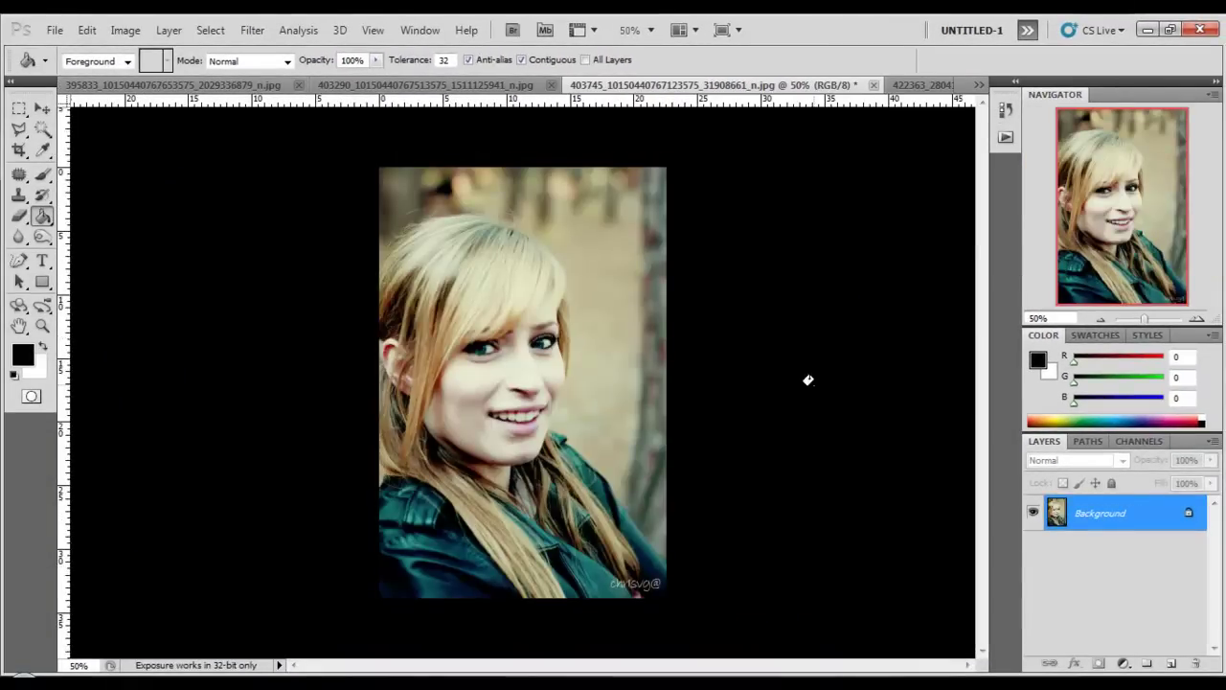
- Select tade in the fakelo set and play it on the portrait
left_click(1004, 137)
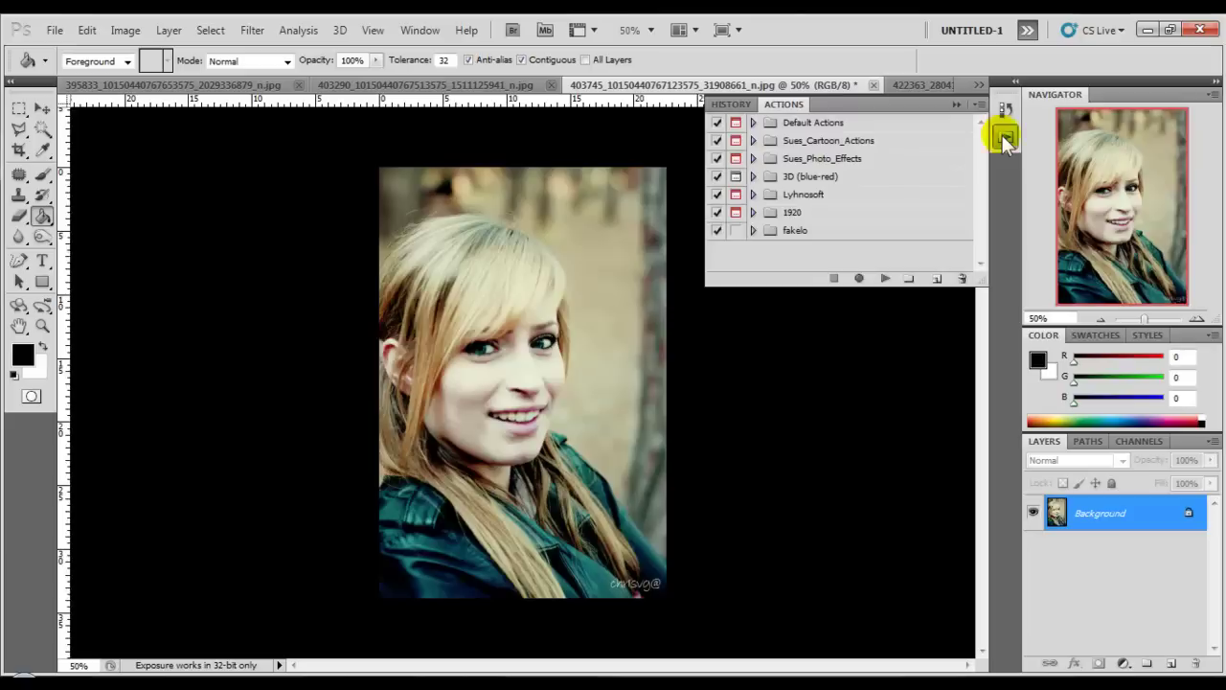
left_click(753, 231)
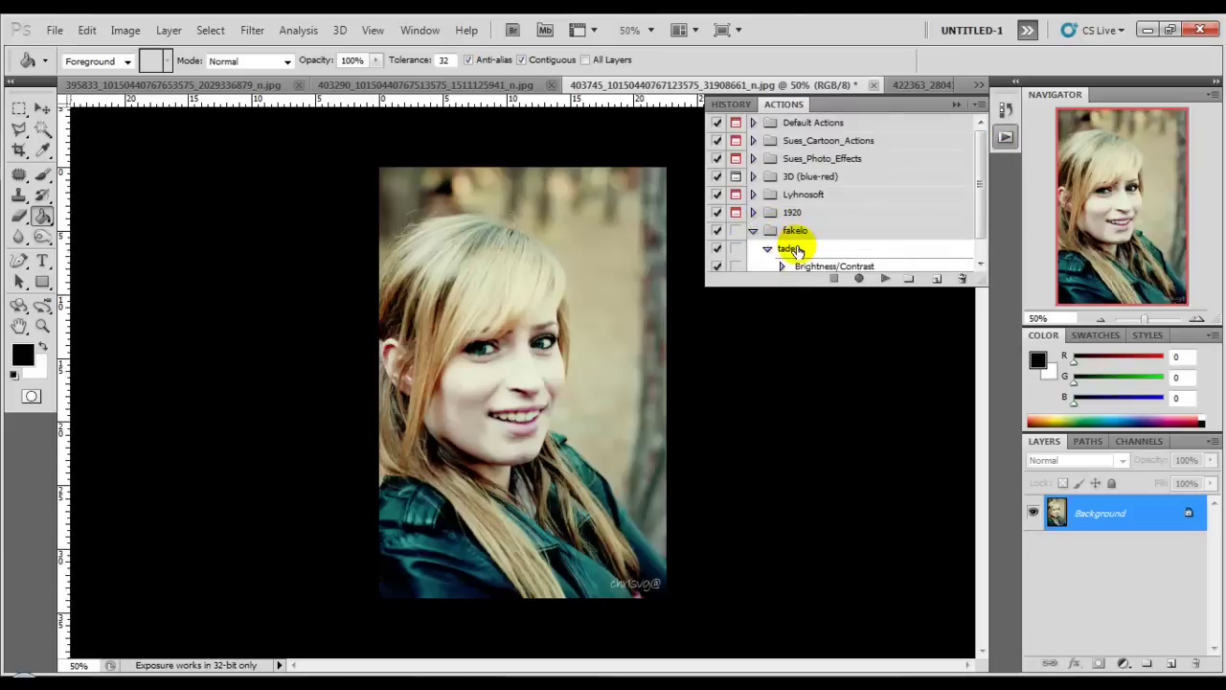
left_click(793, 249)
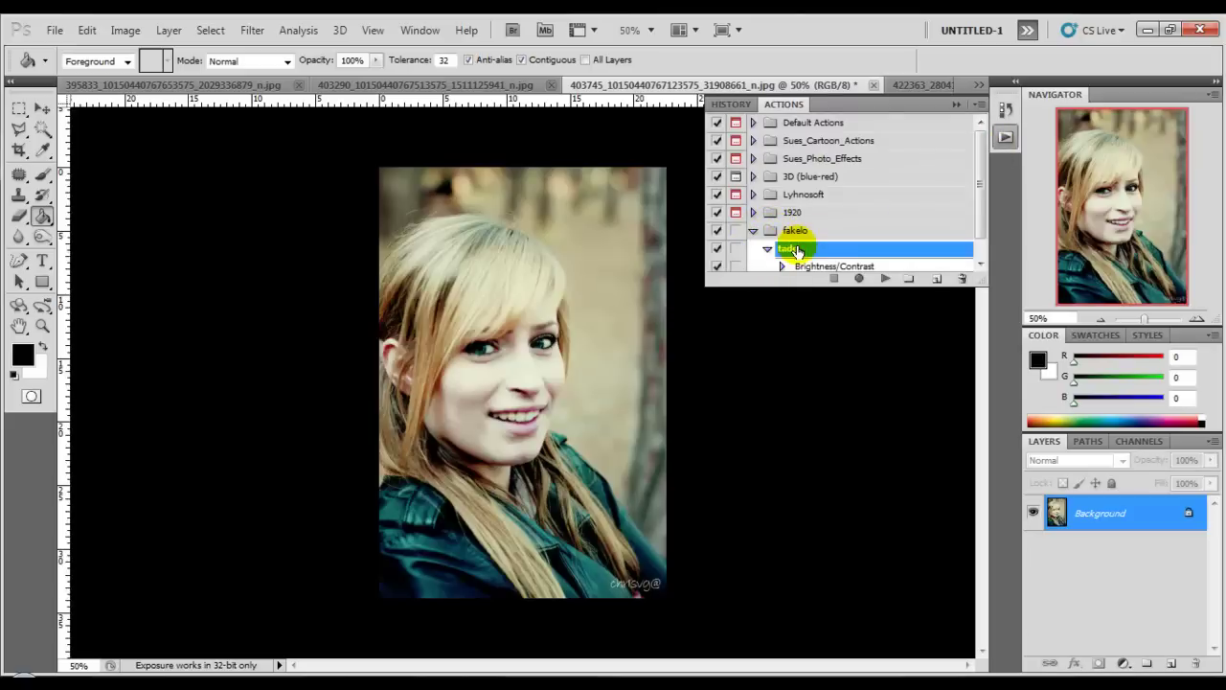
left_click(885, 278)
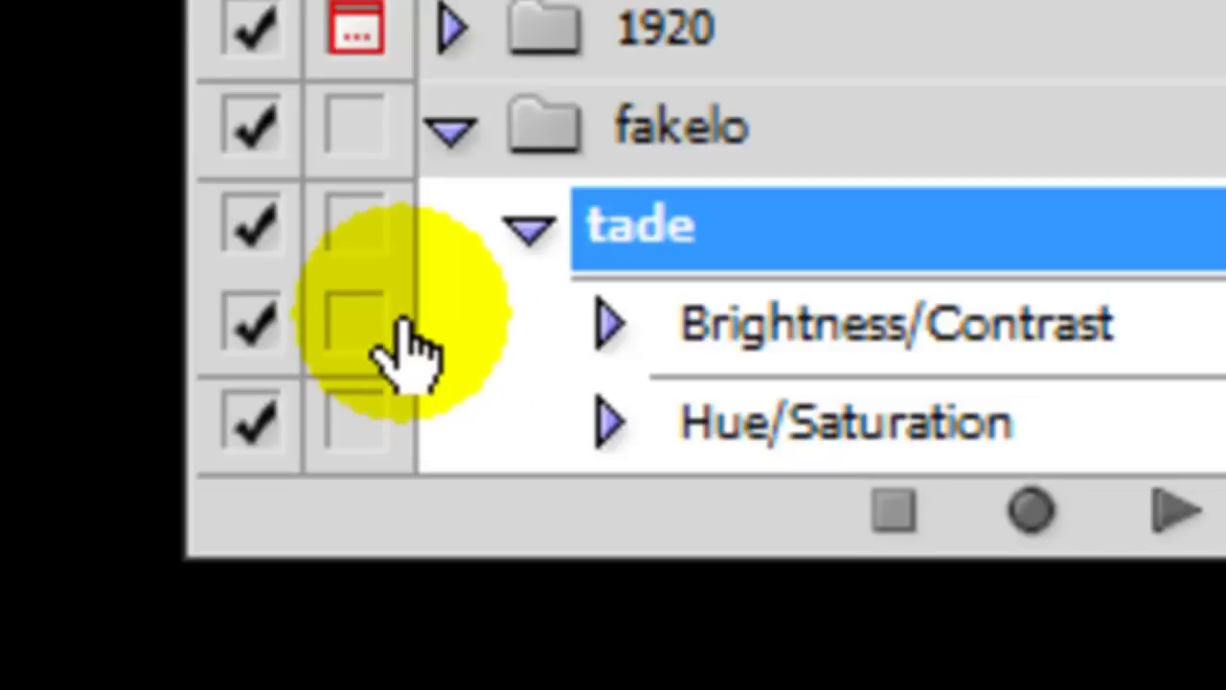
- Enable the dialog pause on tade's Brightness/Contrast step and revert the portrait in History
left_click(347, 337)
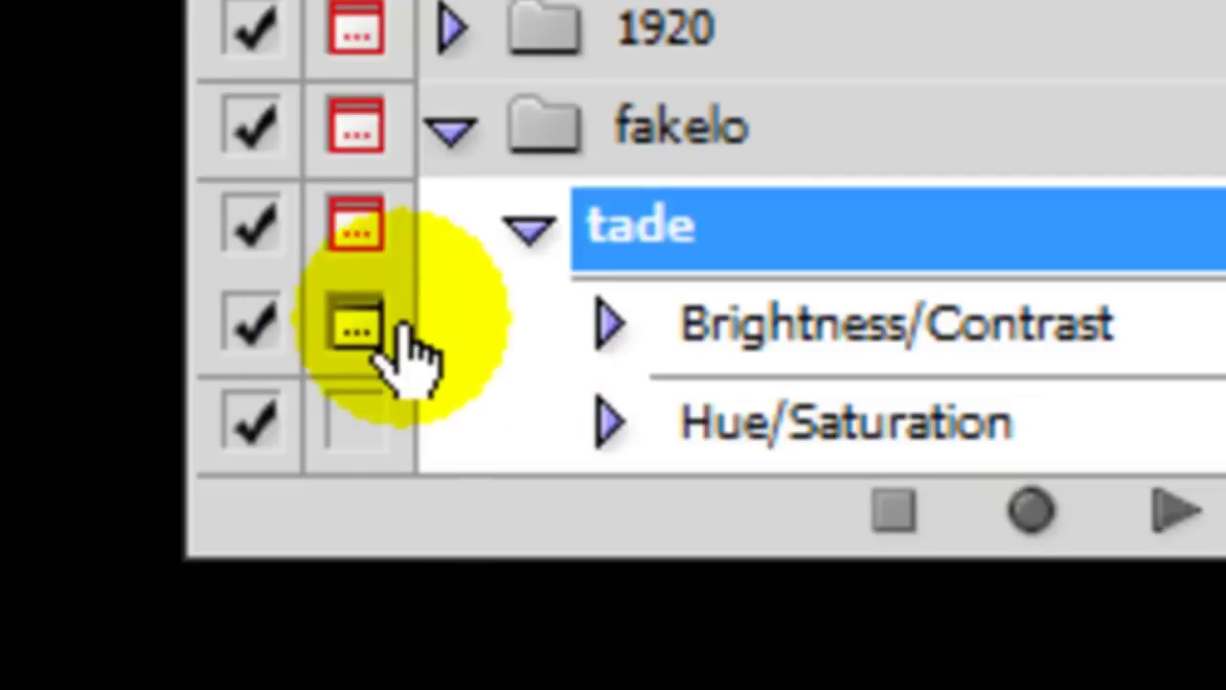
left_click(374, 323)
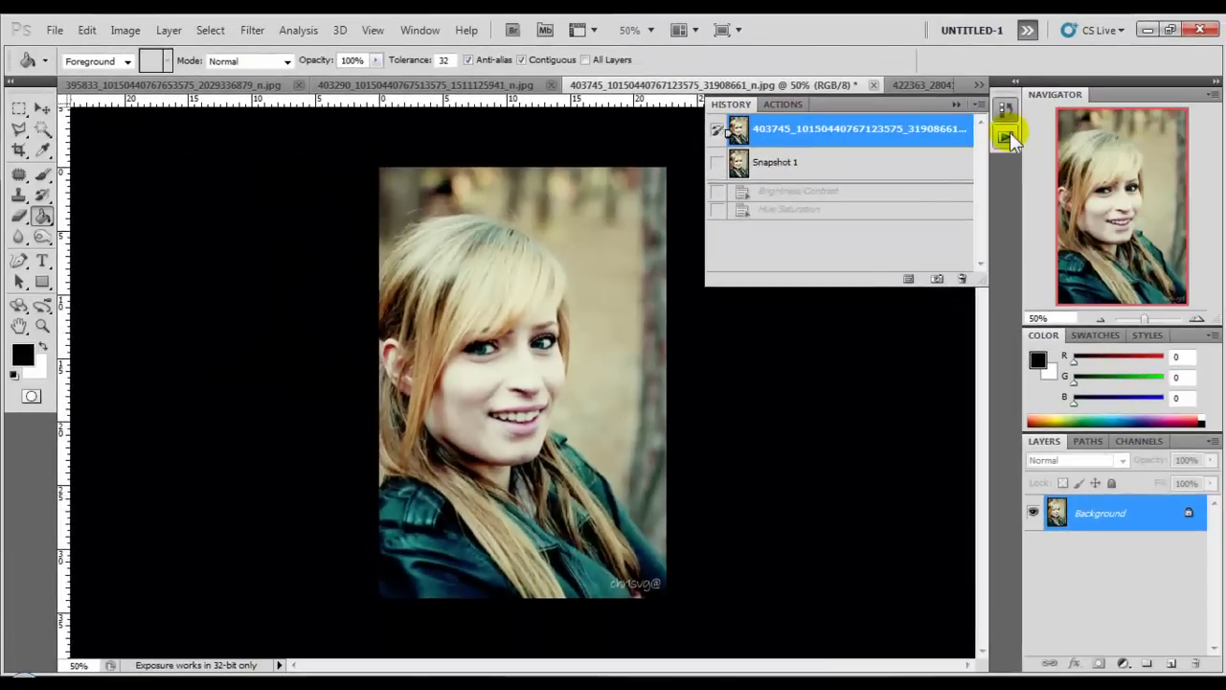
- Replay tade, entering brightness -12 and contrast -17 at the paused Brightness/Contrast dialog
left_click(1009, 133)
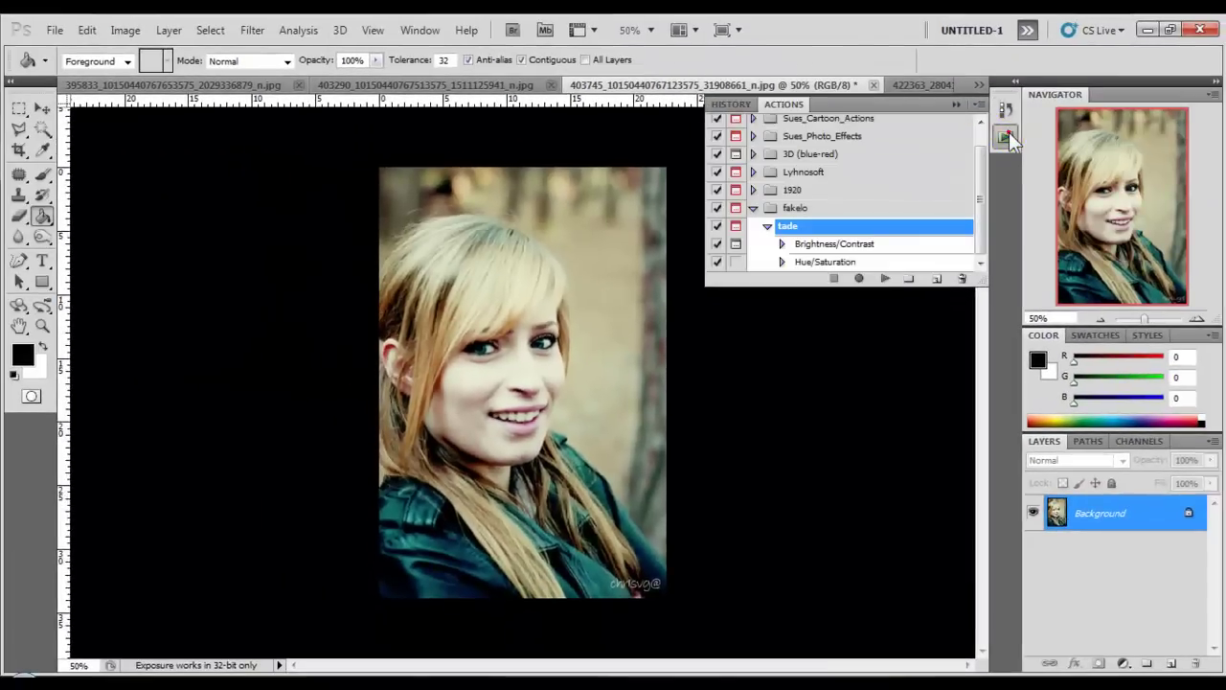
left_click(736, 247)
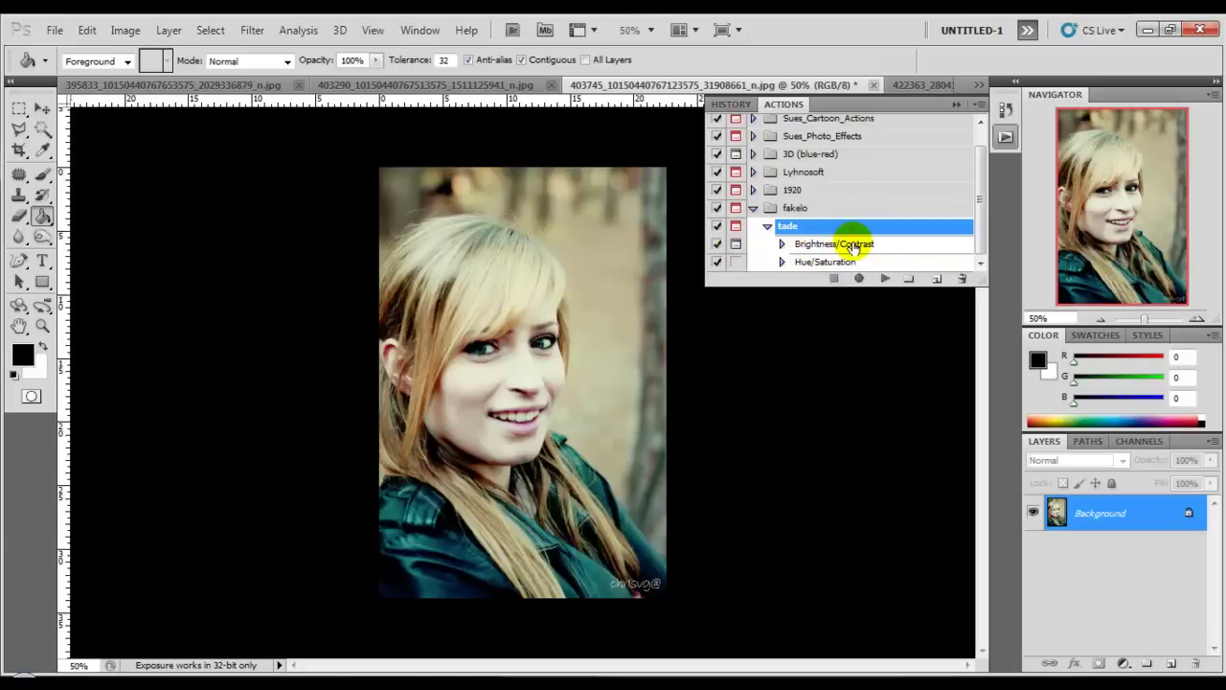
left_click(883, 278)
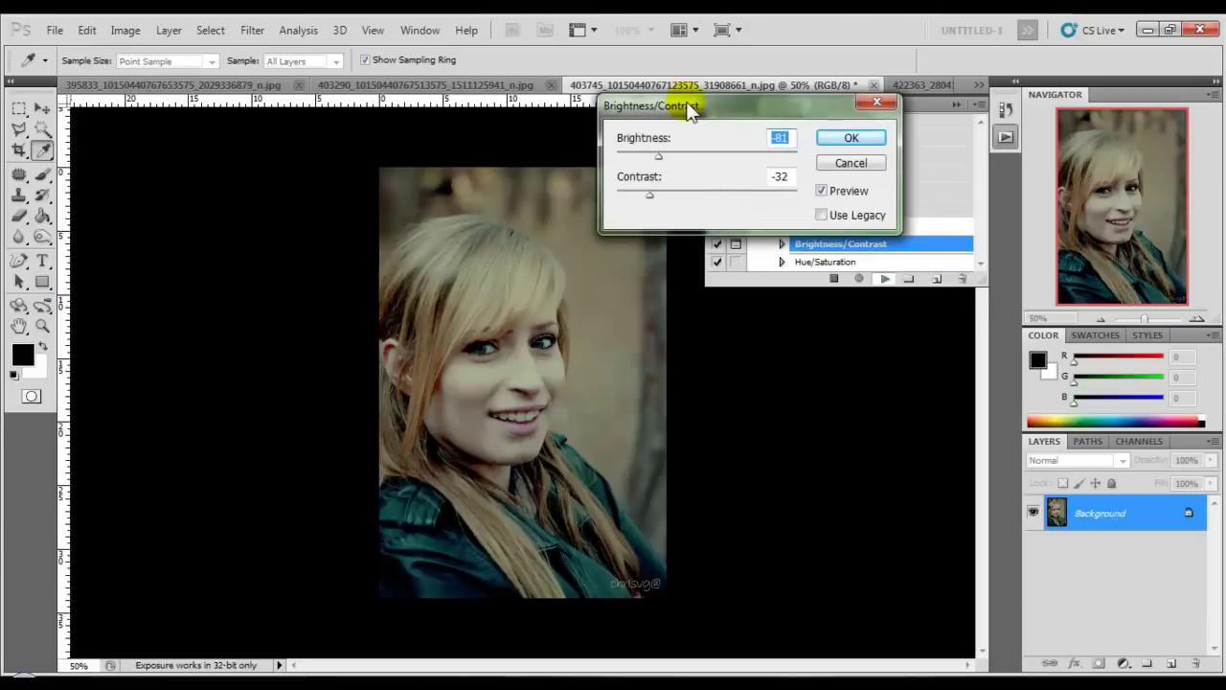
left_click_drag(690, 108, 704, 320)
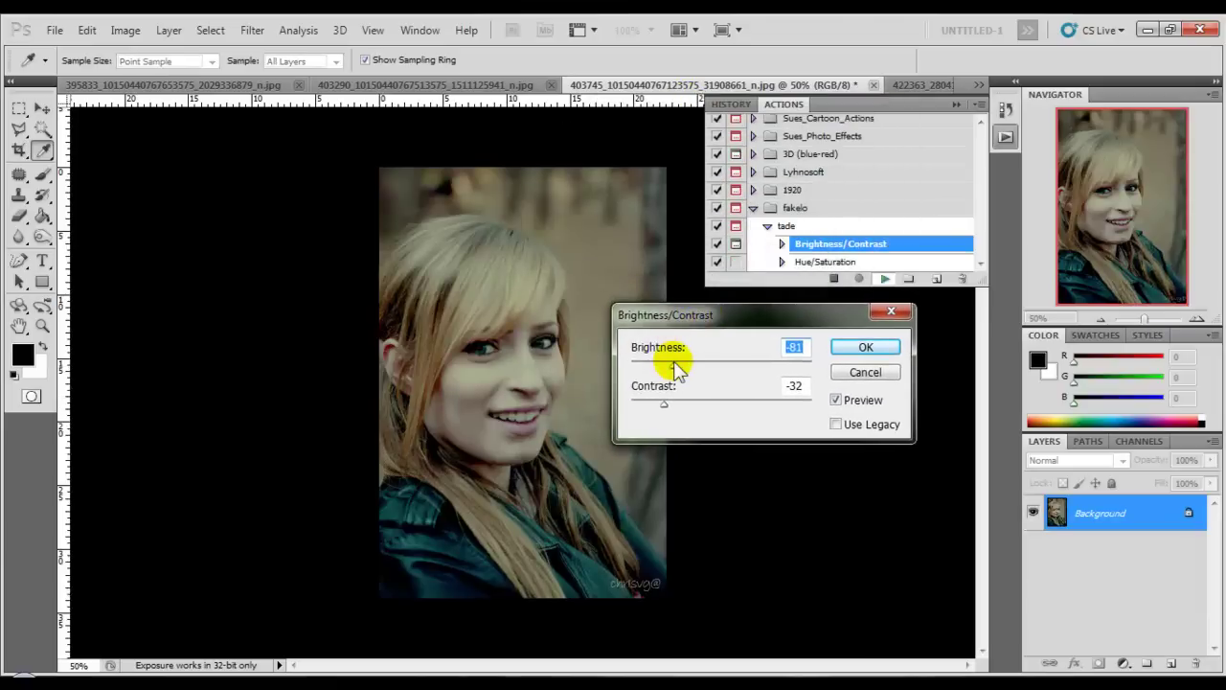
mouse_move(673, 365)
left_mouse_down()
mouse_move(745, 373)
mouse_move(691, 406)
left_mouse_up()
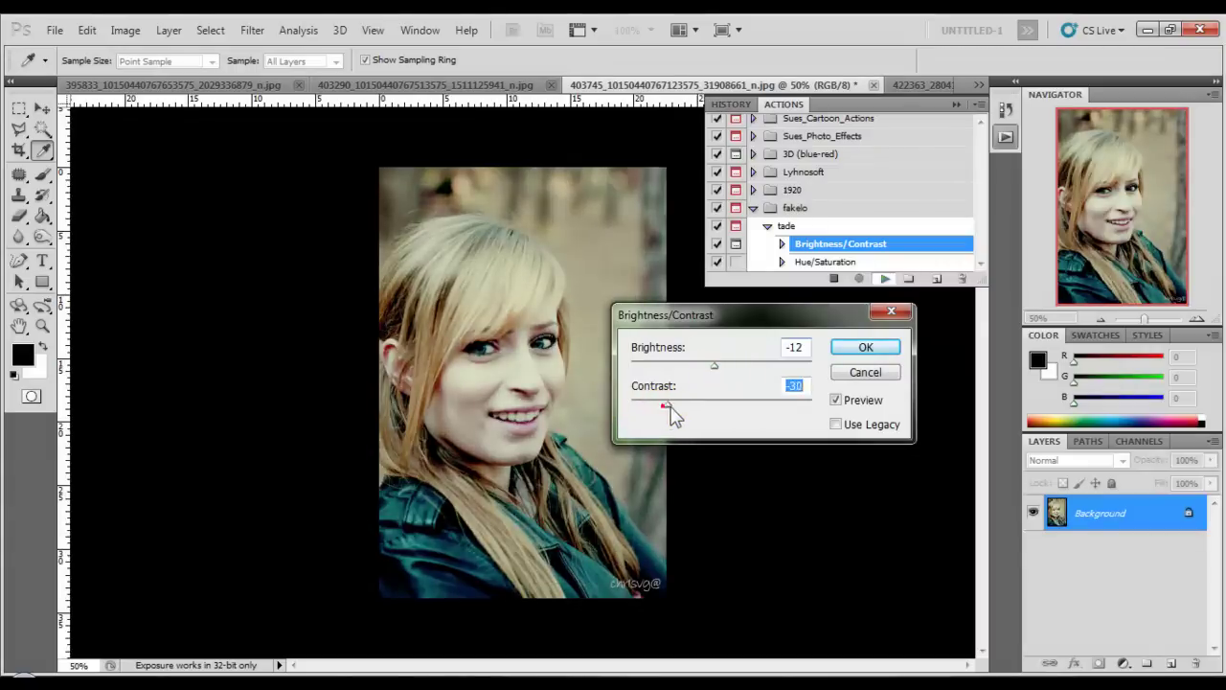
left_click(865, 347)
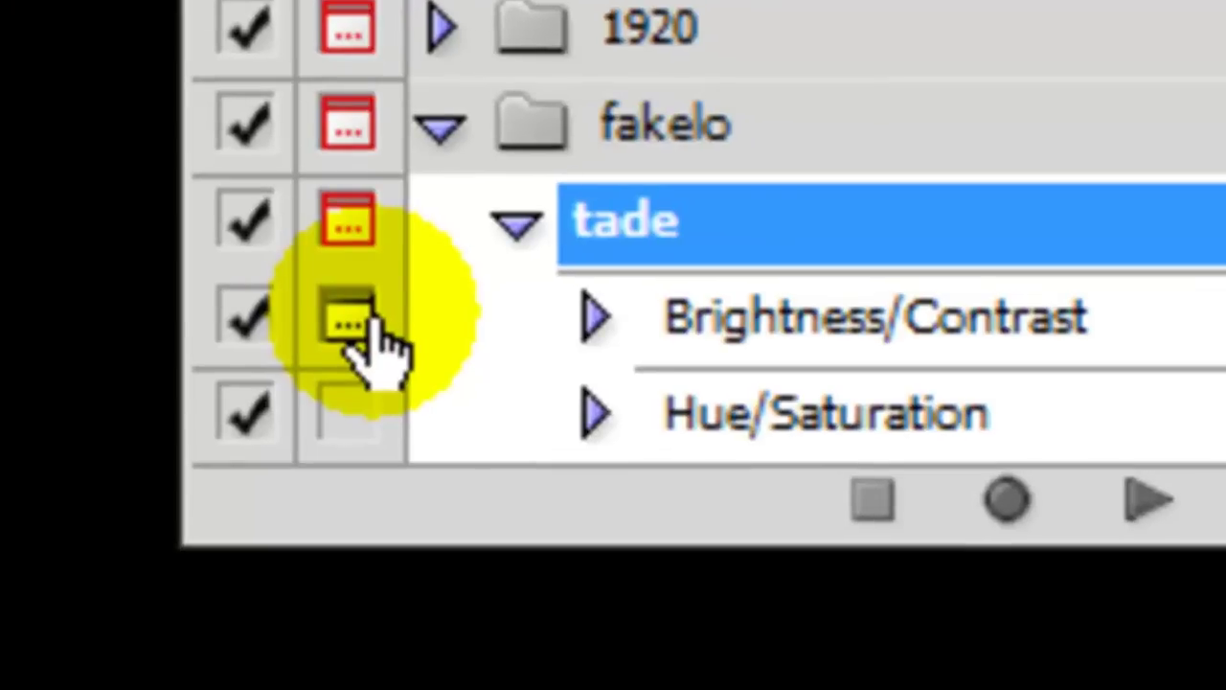
- Move tade's dialog pause to the Hue/Saturation step only and revert the photo
left_click(376, 321)
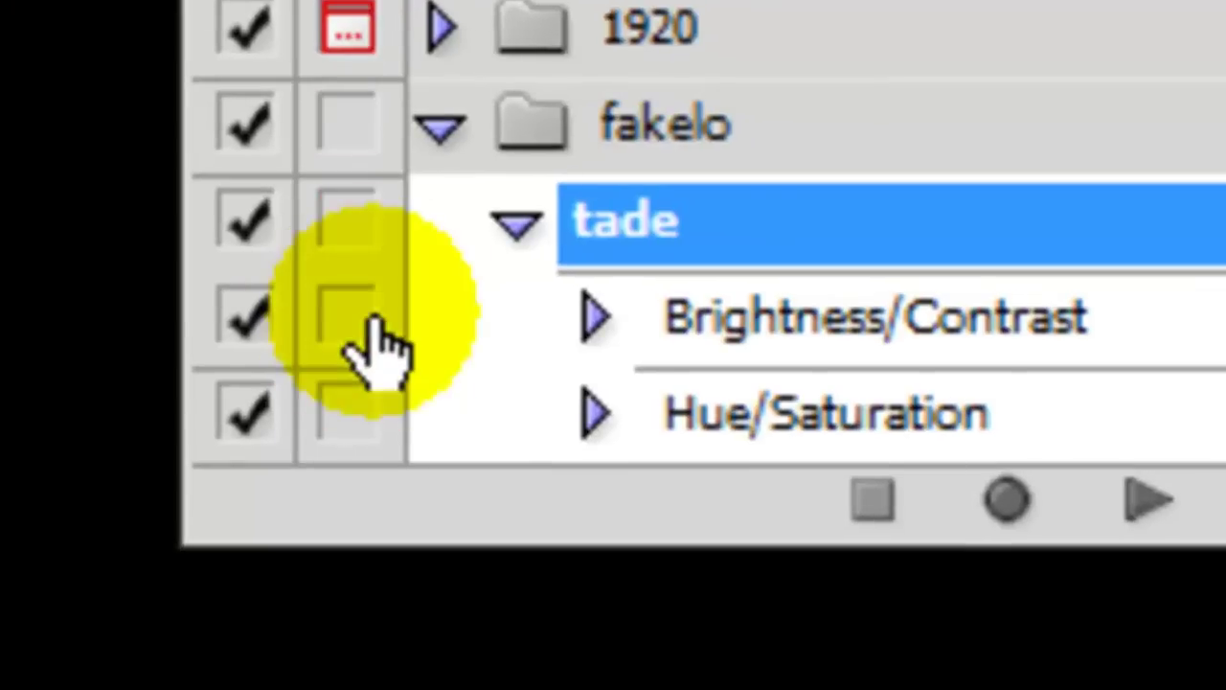
left_click(359, 416)
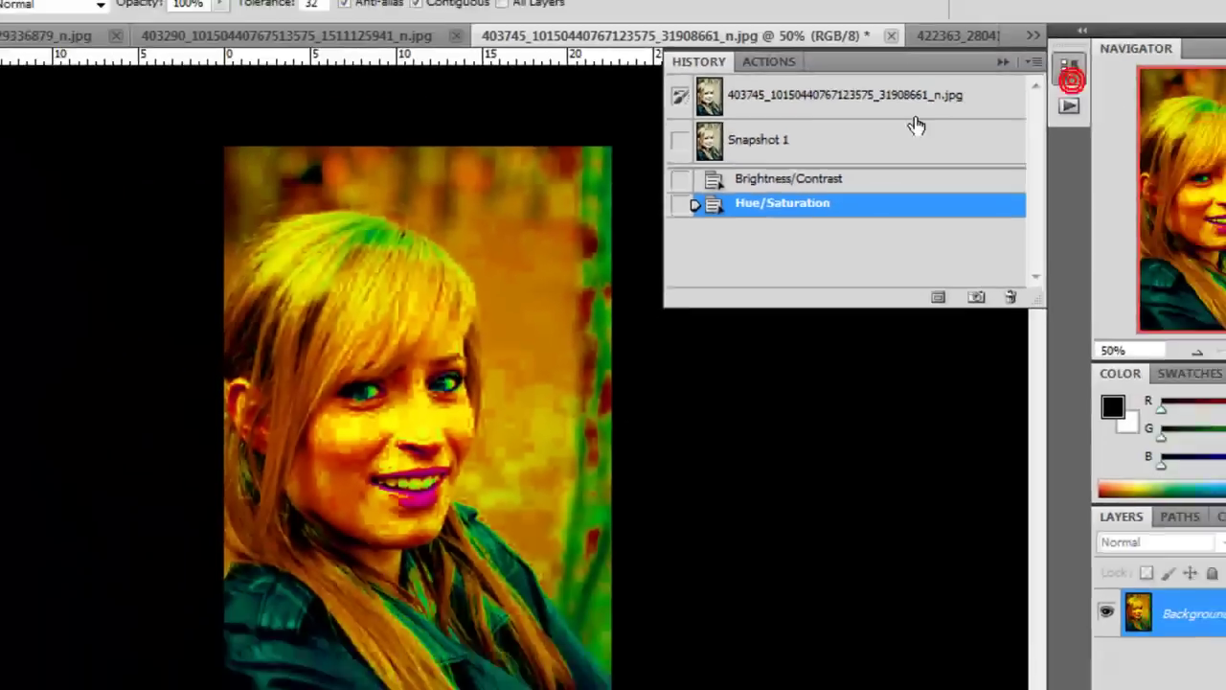
left_click(868, 142)
- Replay tade, lowering saturation to +53 at the paused Hue/Saturation dialog
left_click(1006, 137)
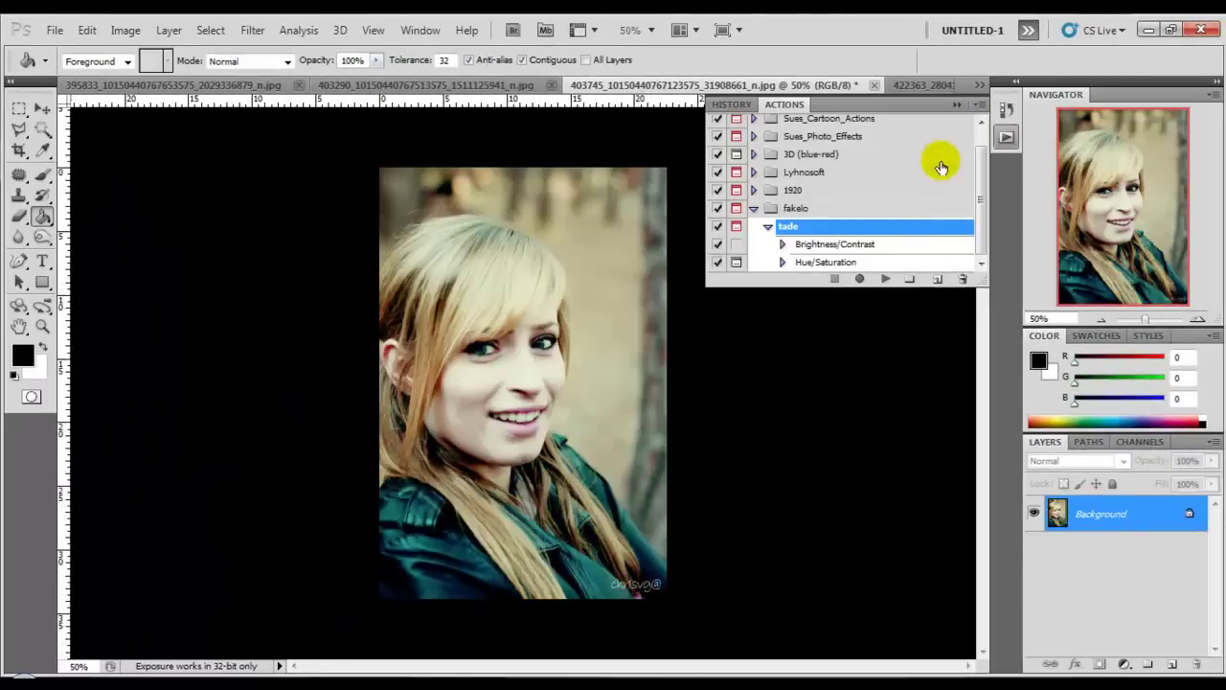
left_click(887, 280)
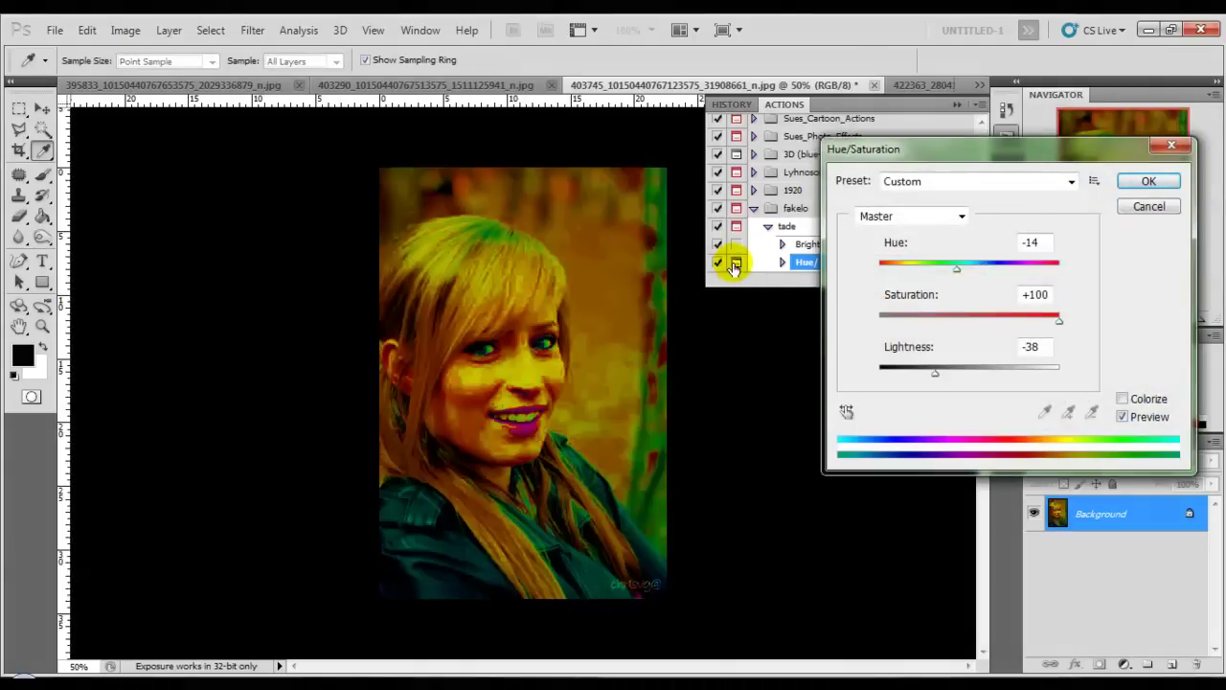
left_click_drag(1048, 145, 851, 151)
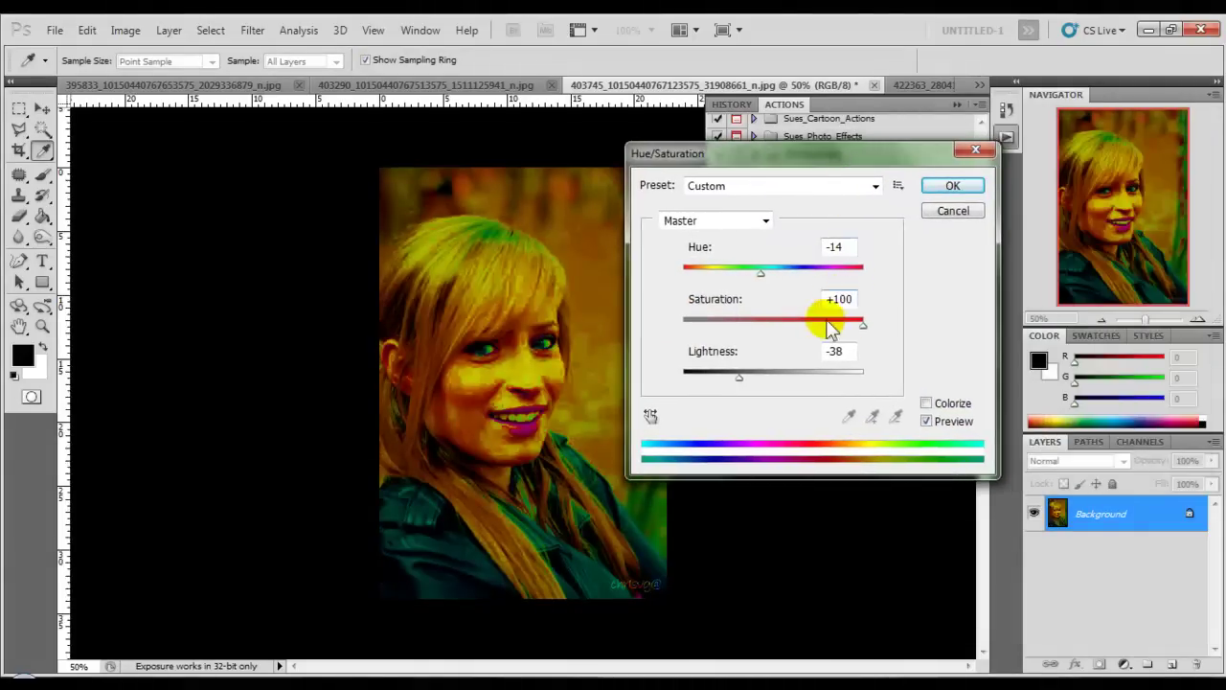
mouse_move(858, 326)
left_mouse_down()
mouse_move(801, 328)
mouse_move(821, 338)
left_mouse_up()
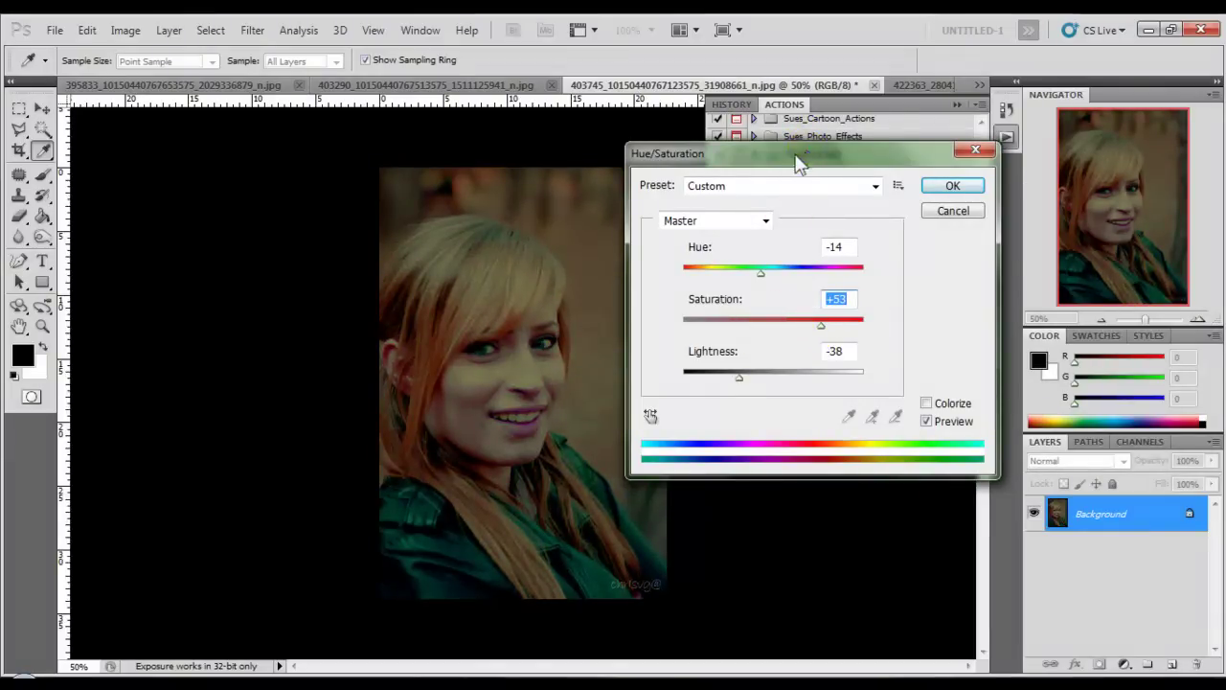
left_click_drag(805, 153, 438, 143)
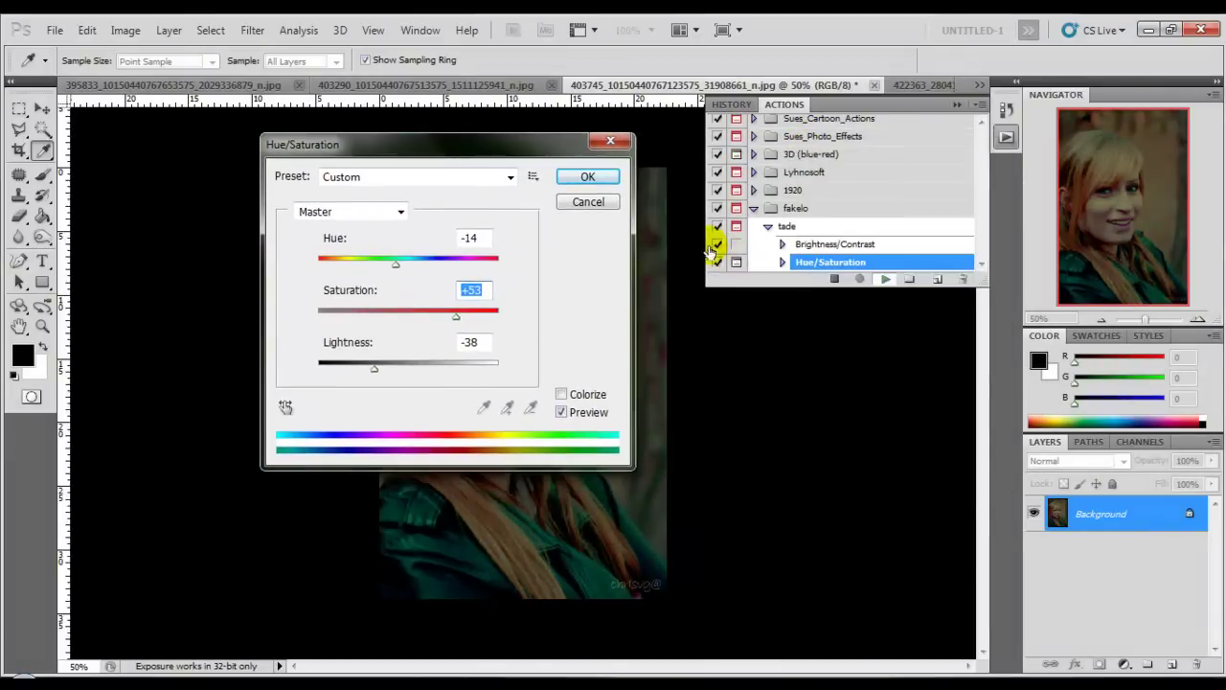
left_click(588, 176)
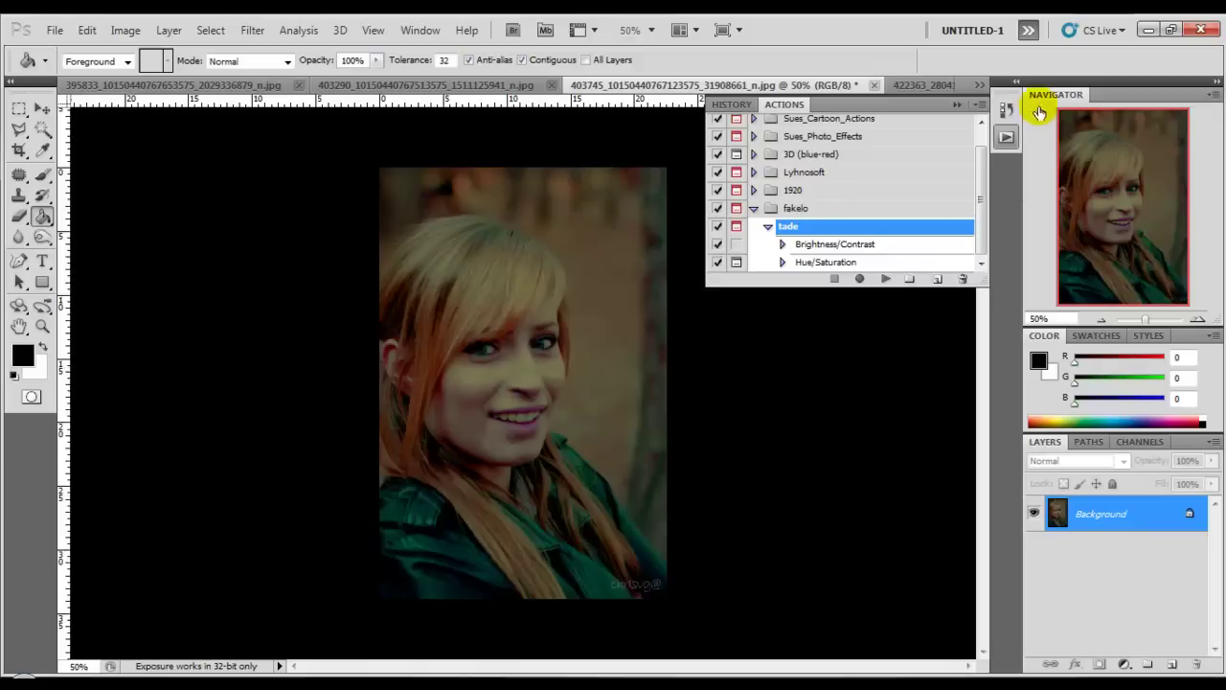
- Revert the photo to its original state and expand the 1920 action set
left_click(1005, 108)
left_click(848, 135)
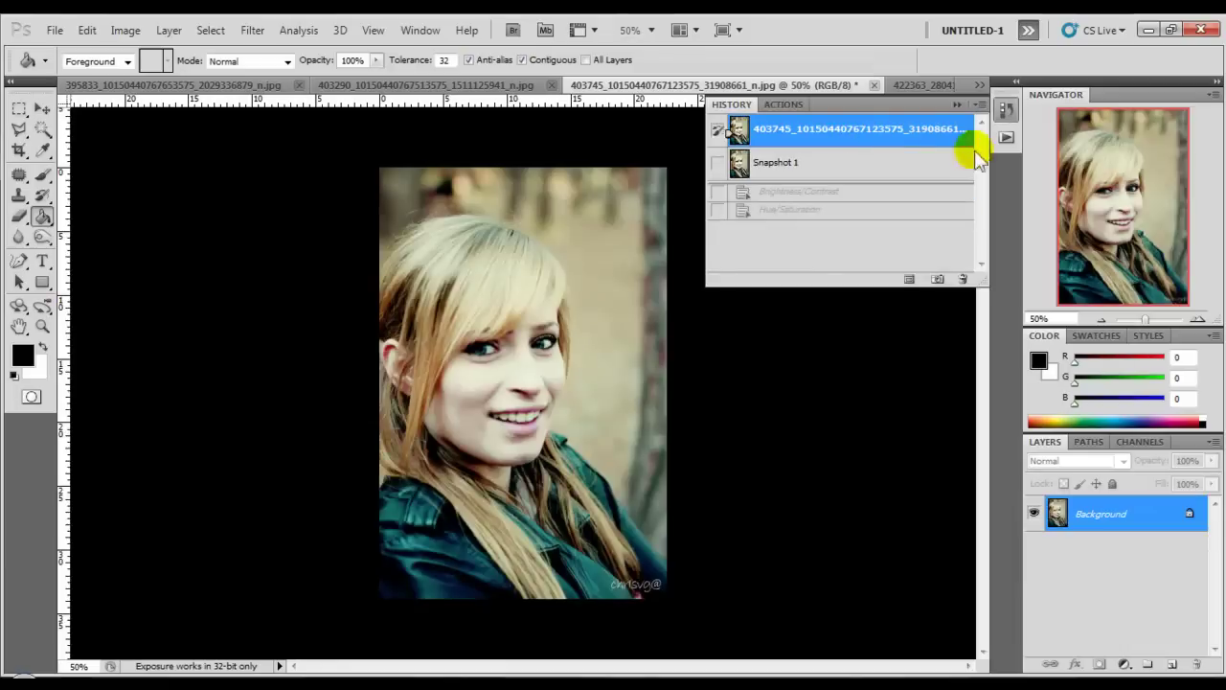
left_click(1005, 139)
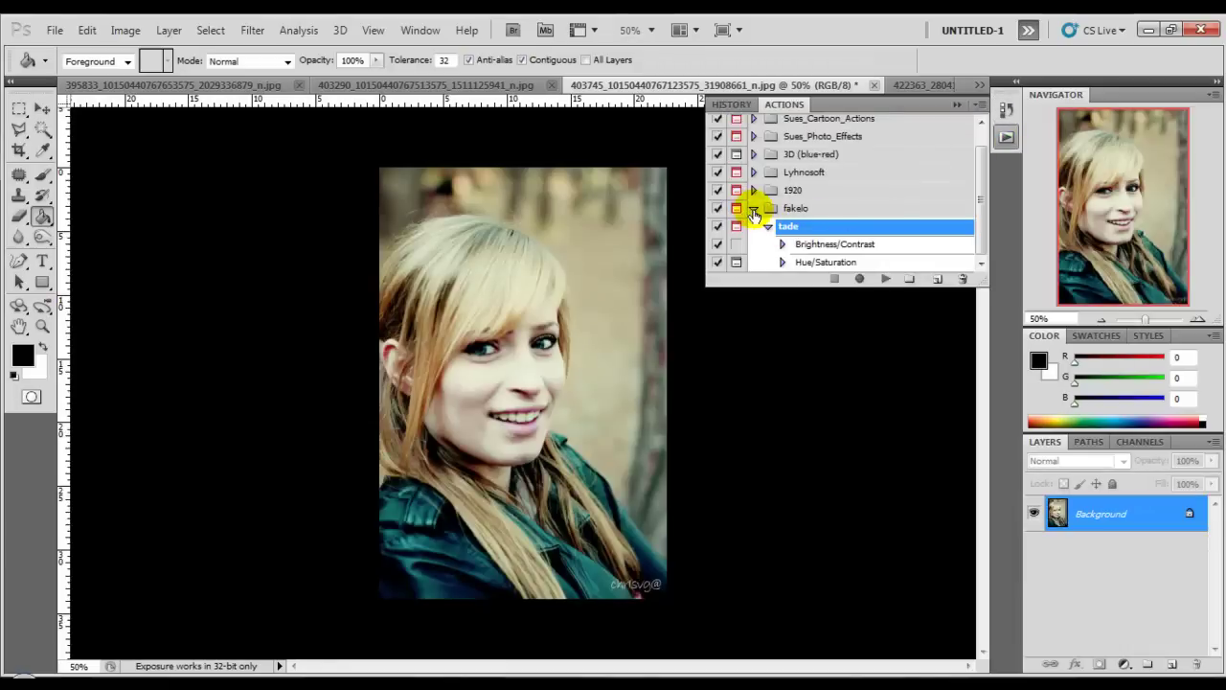
left_click(755, 212)
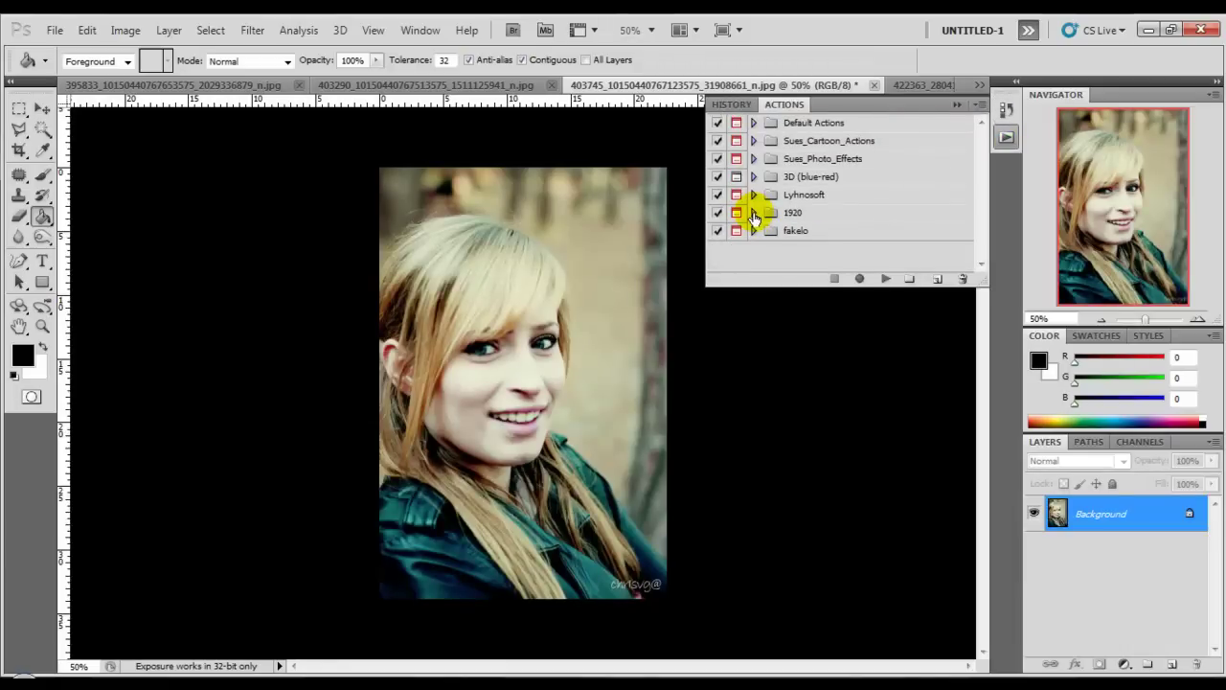
left_click(754, 213)
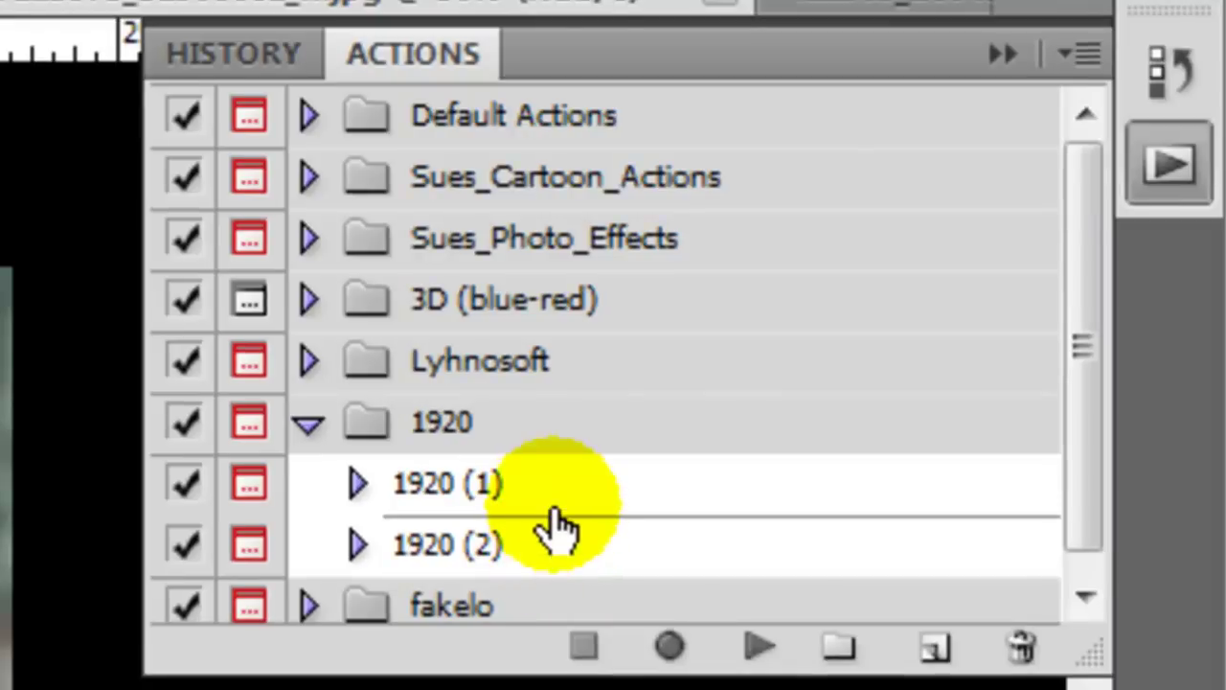
- Inspect 1920 (1)'s Set Background and Canvas Size steps, then collapse the action
left_click(357, 485)
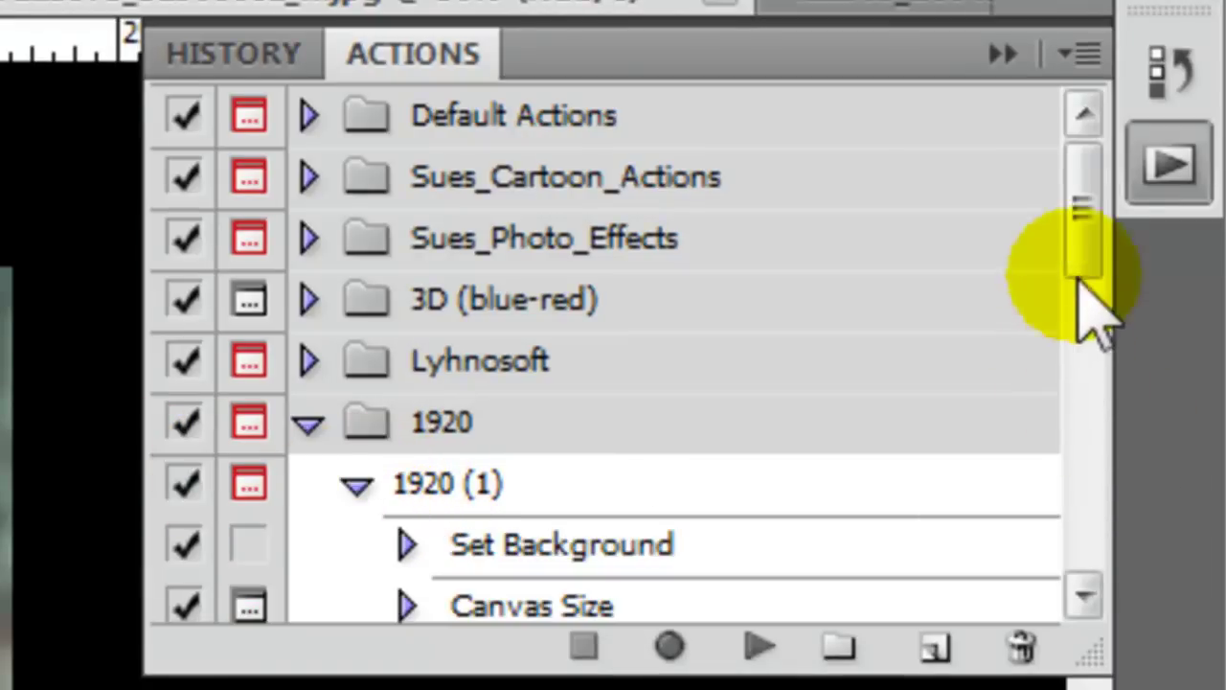
left_click_drag(1100, 297, 1095, 383)
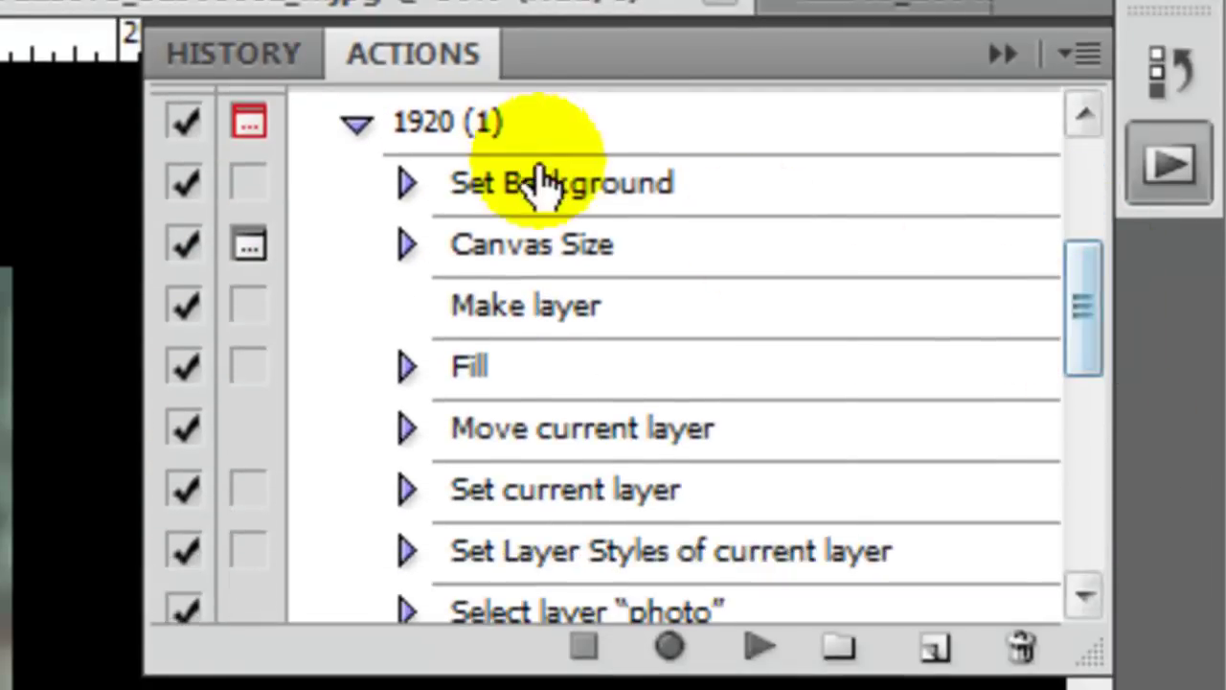
left_click(406, 192)
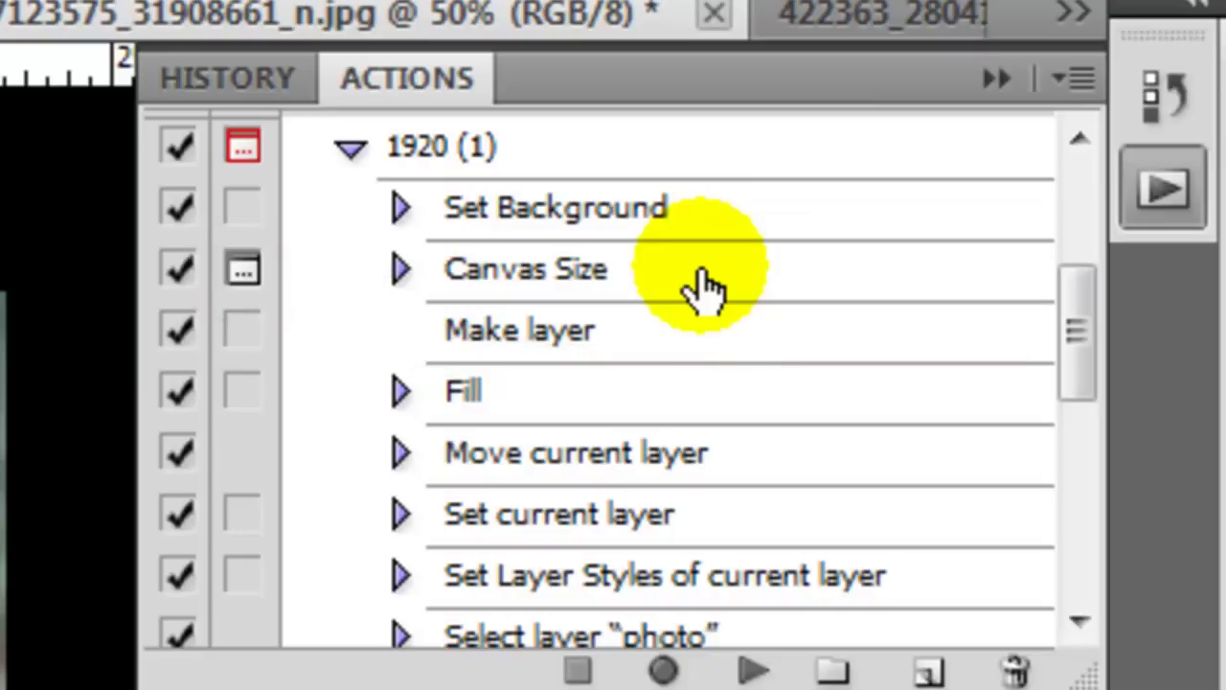
left_click(401, 270)
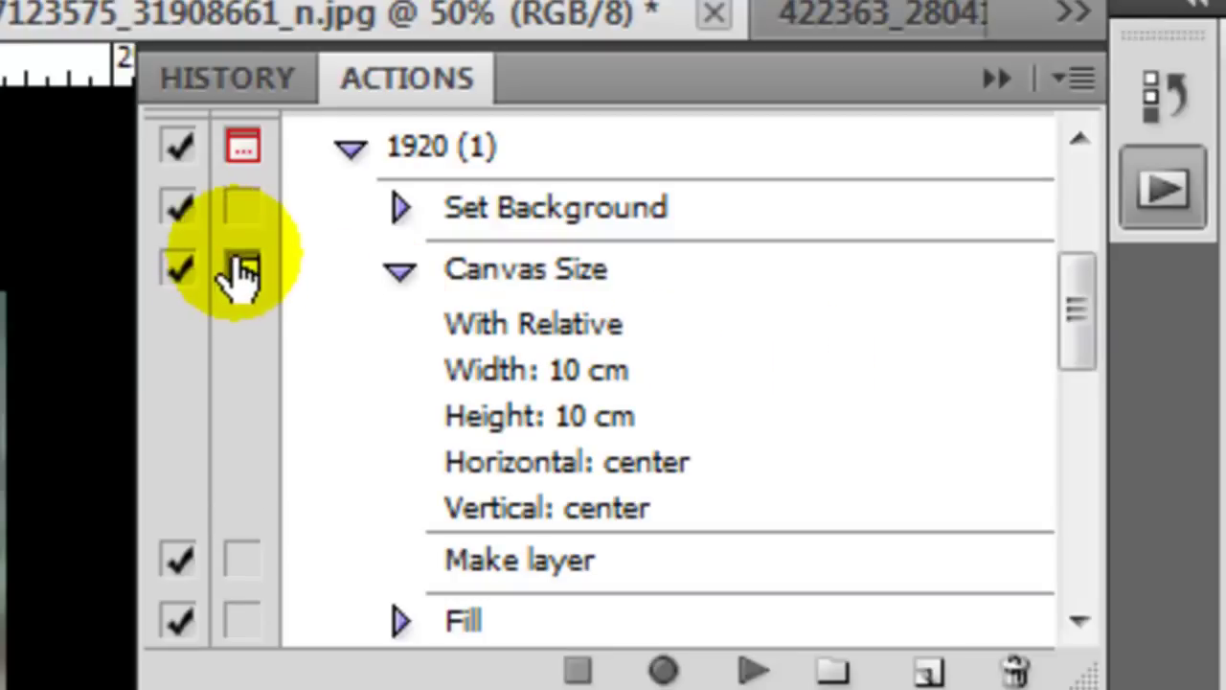
left_click(400, 271)
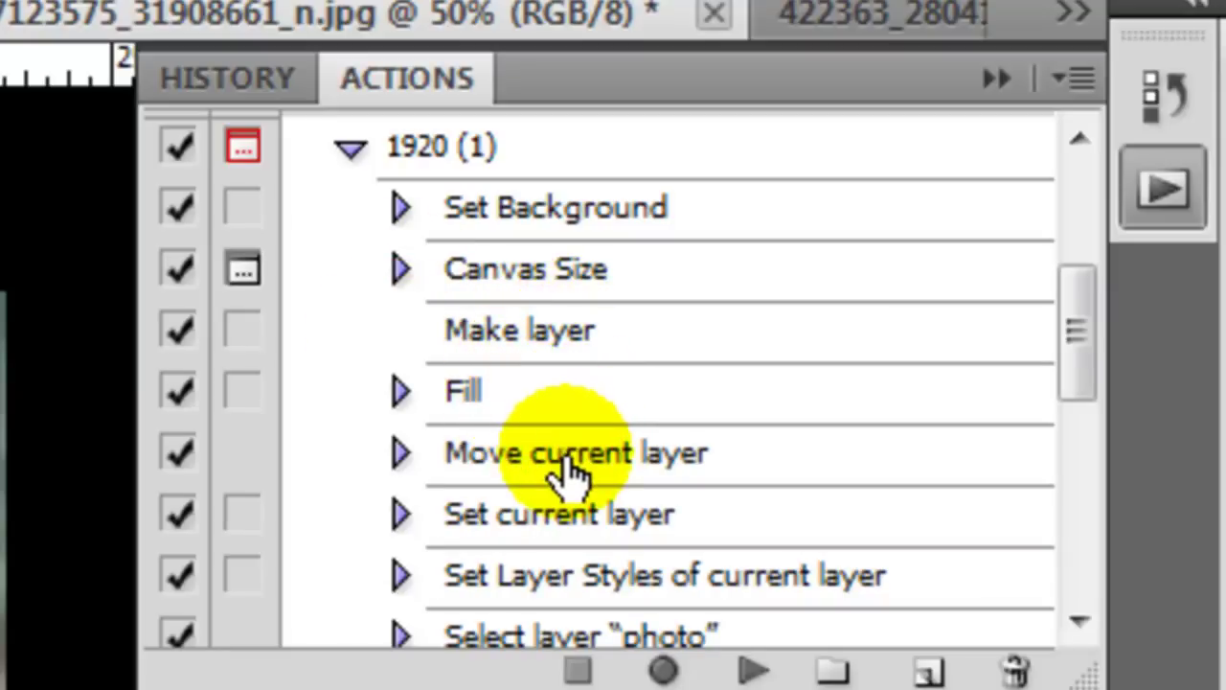
left_click(351, 148)
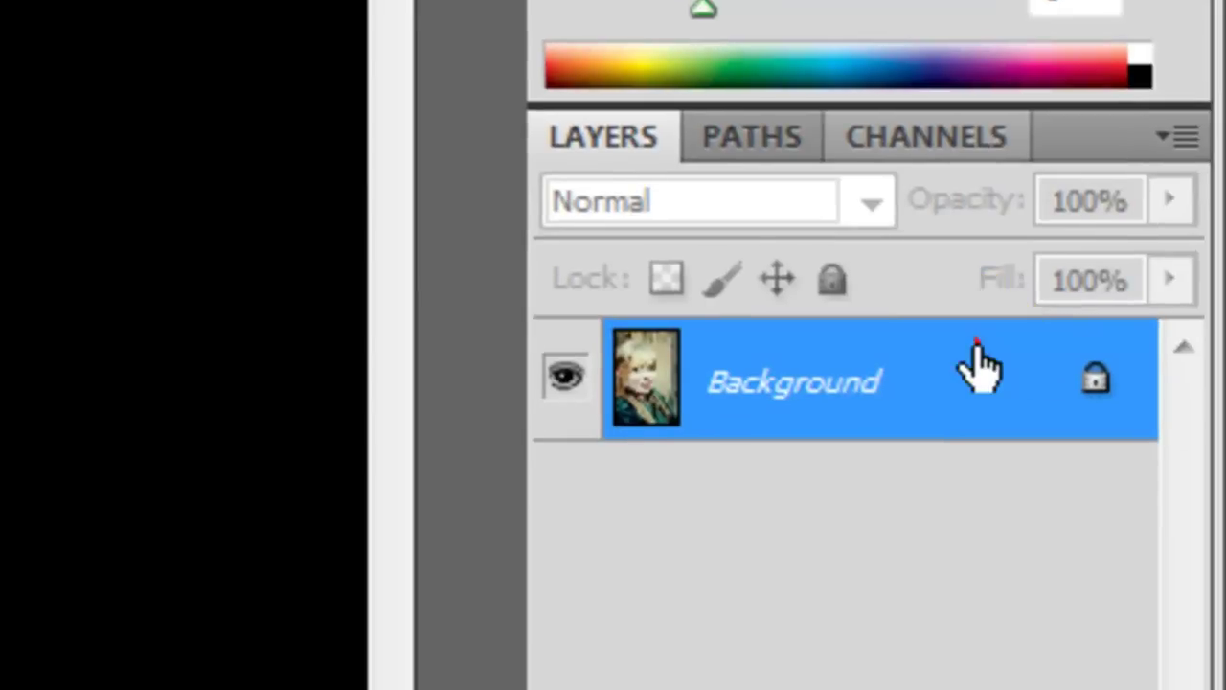
- Select the 1920 (1) action in the Actions panel and run it on the photo
left_click(978, 347)
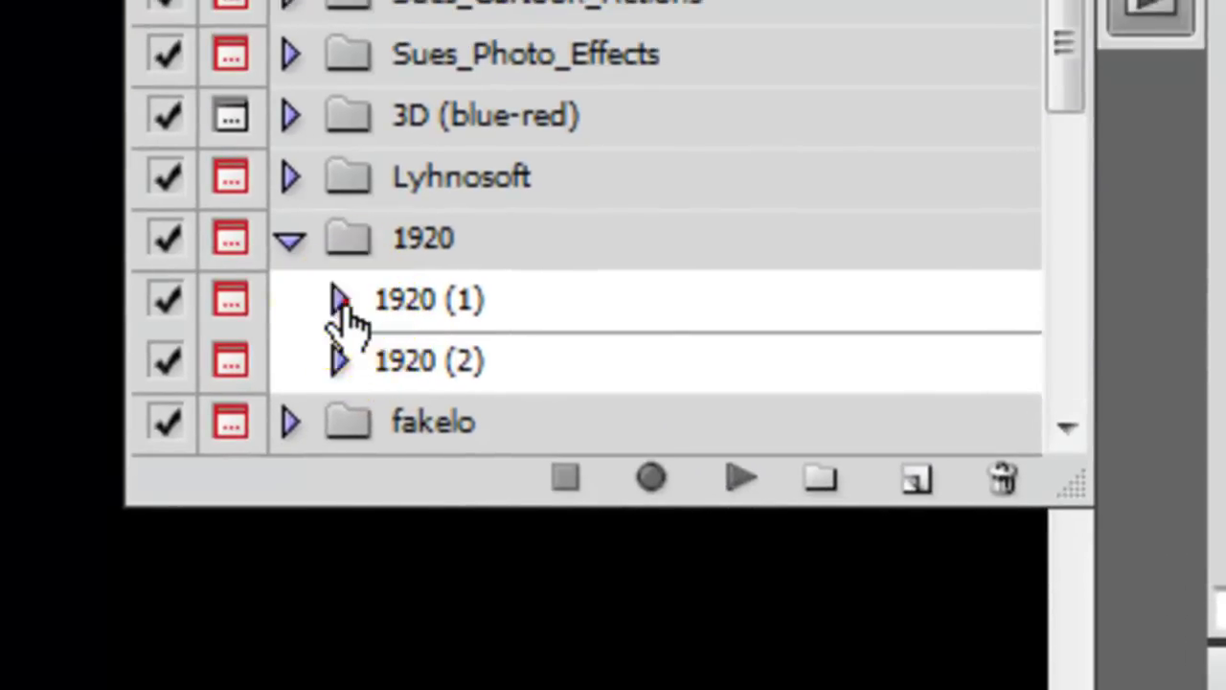
left_click(341, 301)
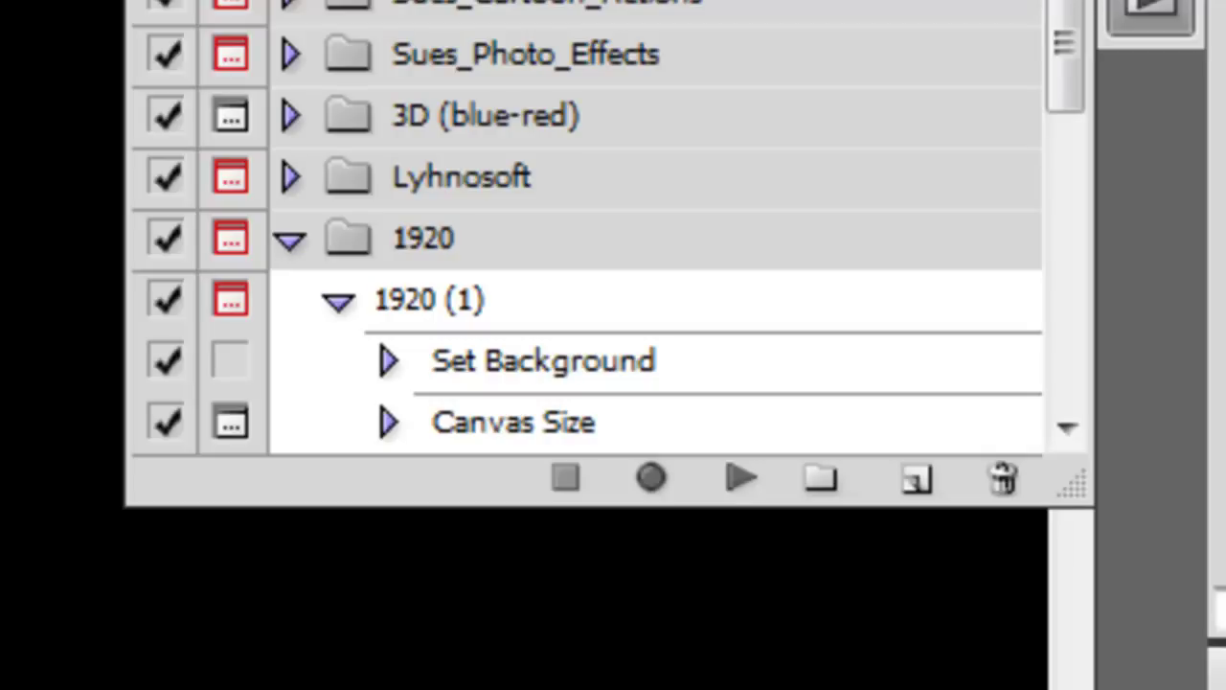
left_click(429, 302)
left_click(338, 304)
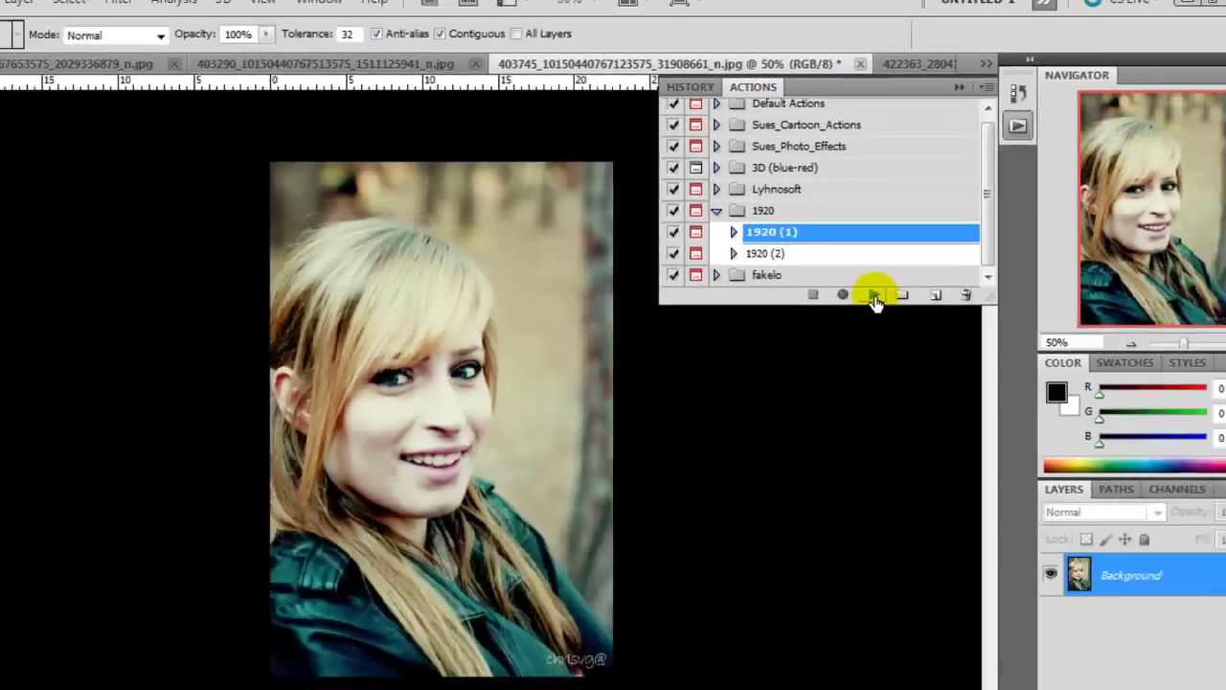
left_click(874, 297)
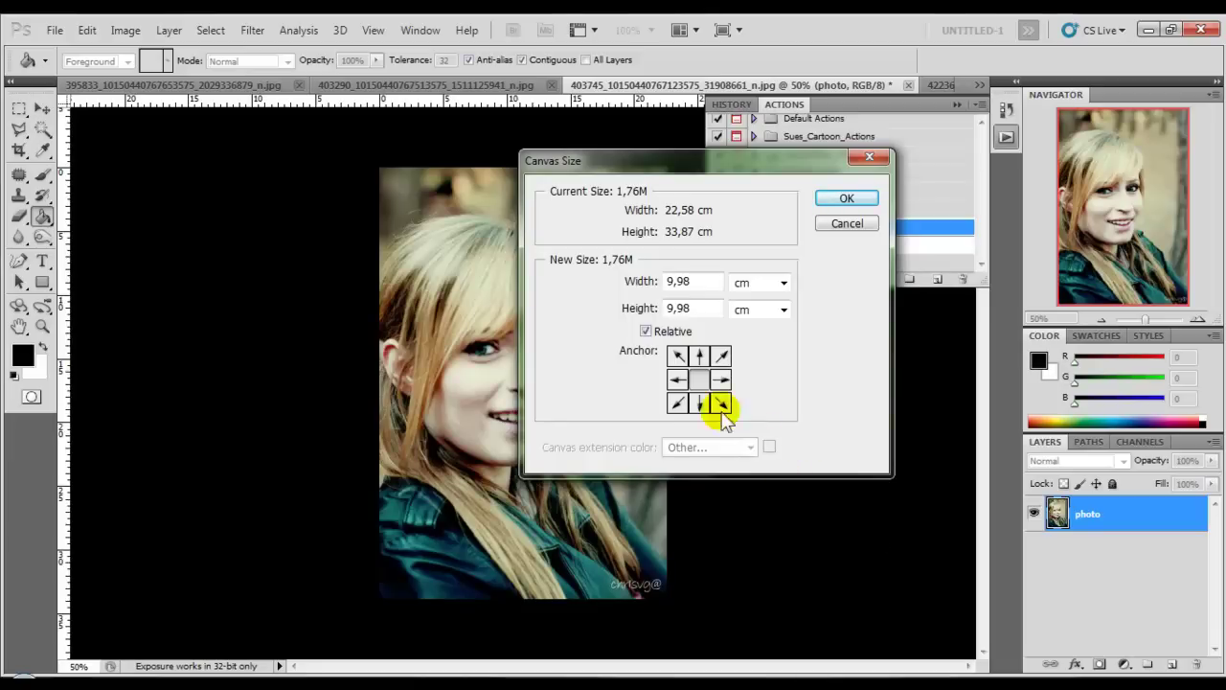
- Enlarge the canvas by 2 cm in width and 2 cm in height
double_click(706, 281)
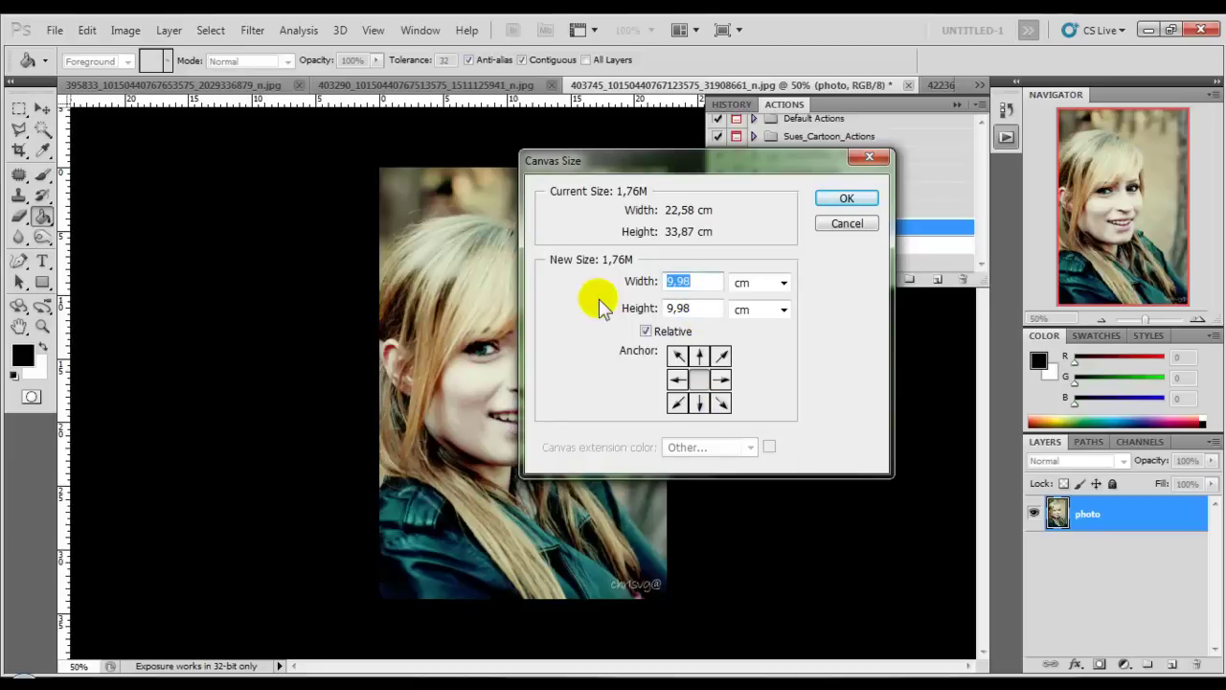
type("2")
double_click(699, 307)
type("2")
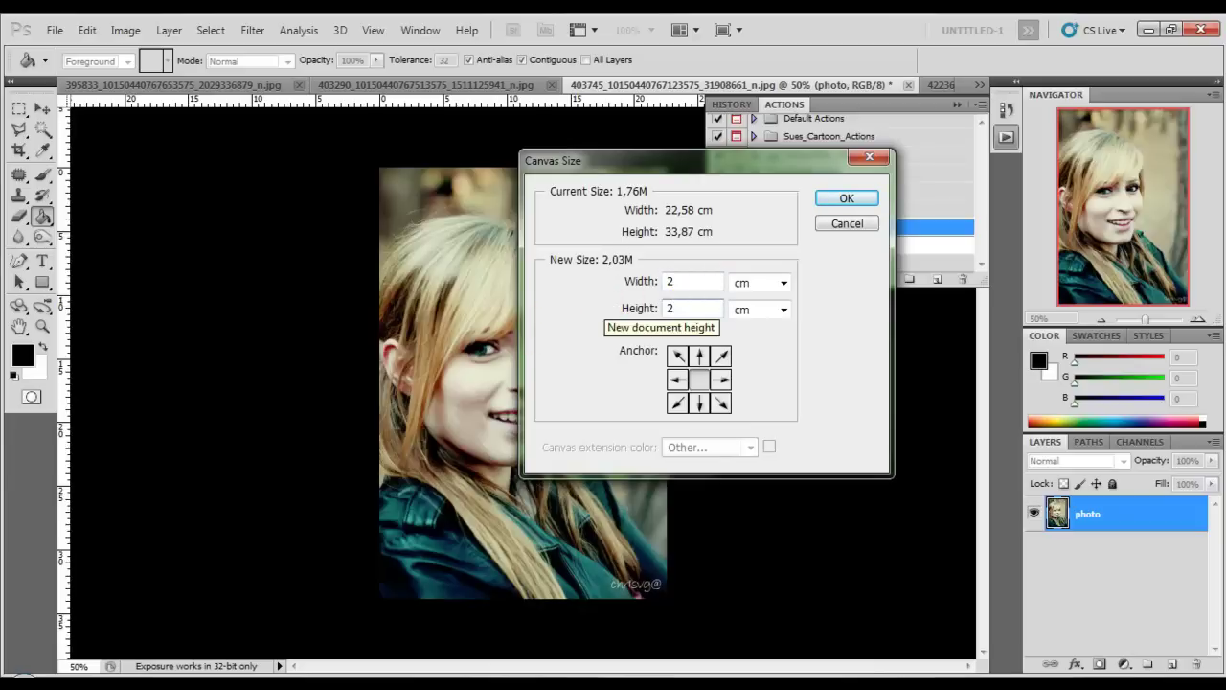
left_click(847, 198)
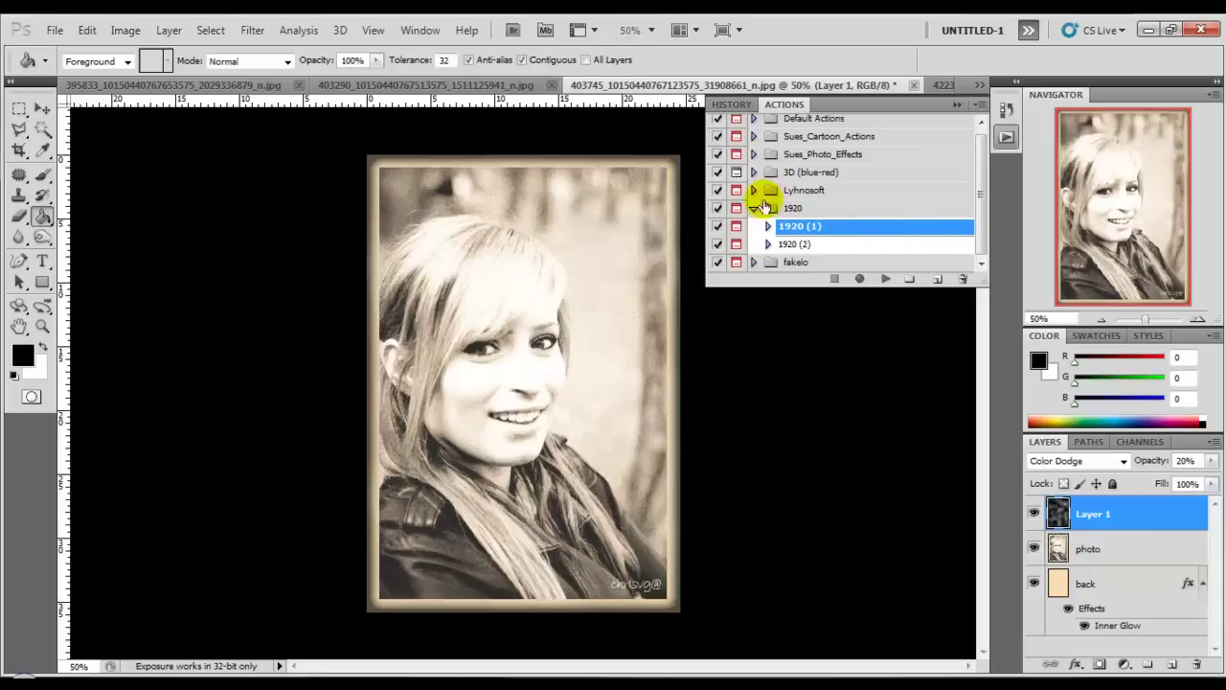
- Collapse the 1920 action set once the sepia framed portrait is finished
left_click(753, 209)
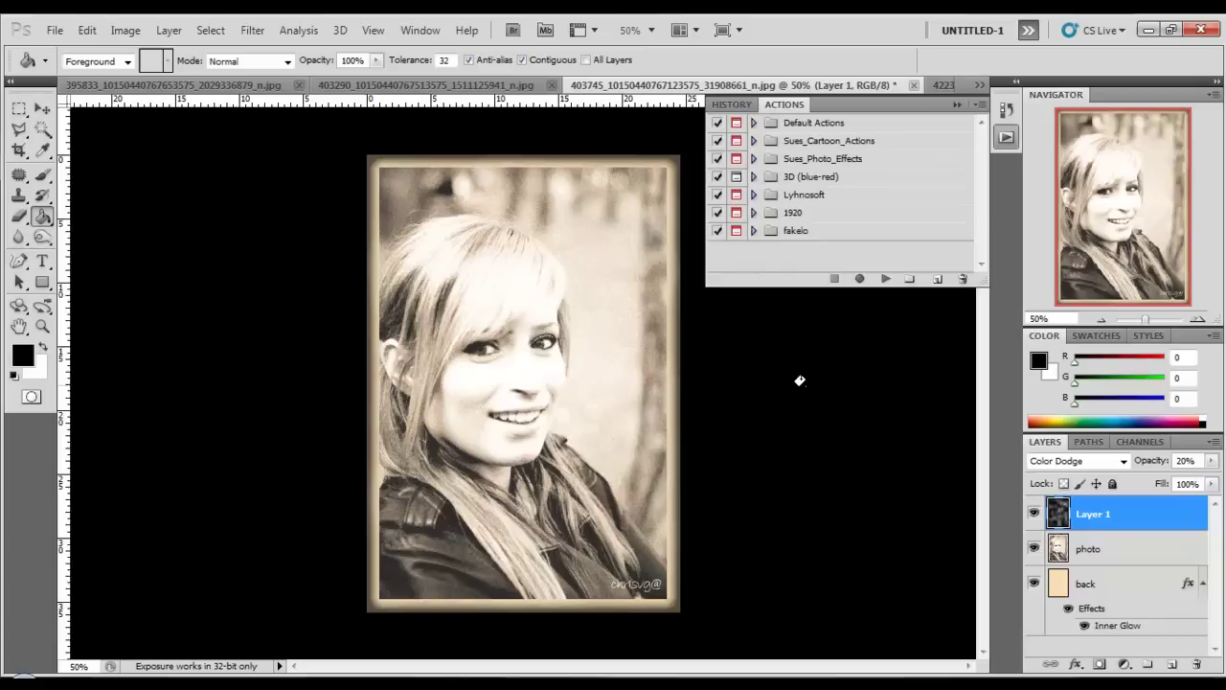